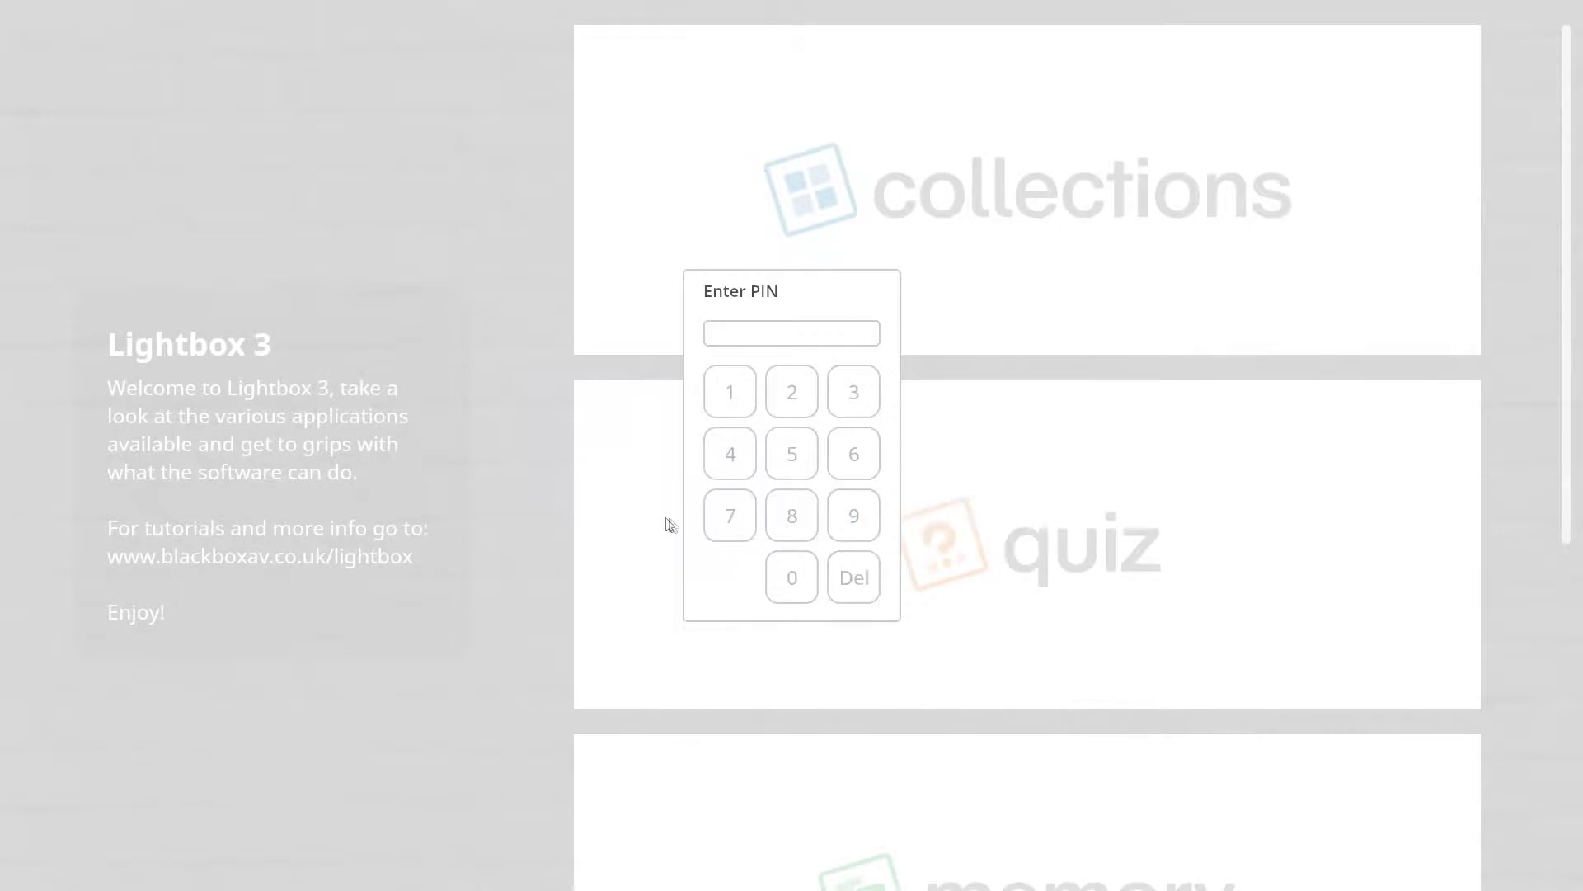
- Unlock the manager with the admin PIN, review Settings, then return to the Screens overview
{"action": "left_click", "coordinate": [781, 519]}
{"action": "left_click", "coordinate": [727, 522]}
{"action": "left_click", "coordinate": [730, 469]}
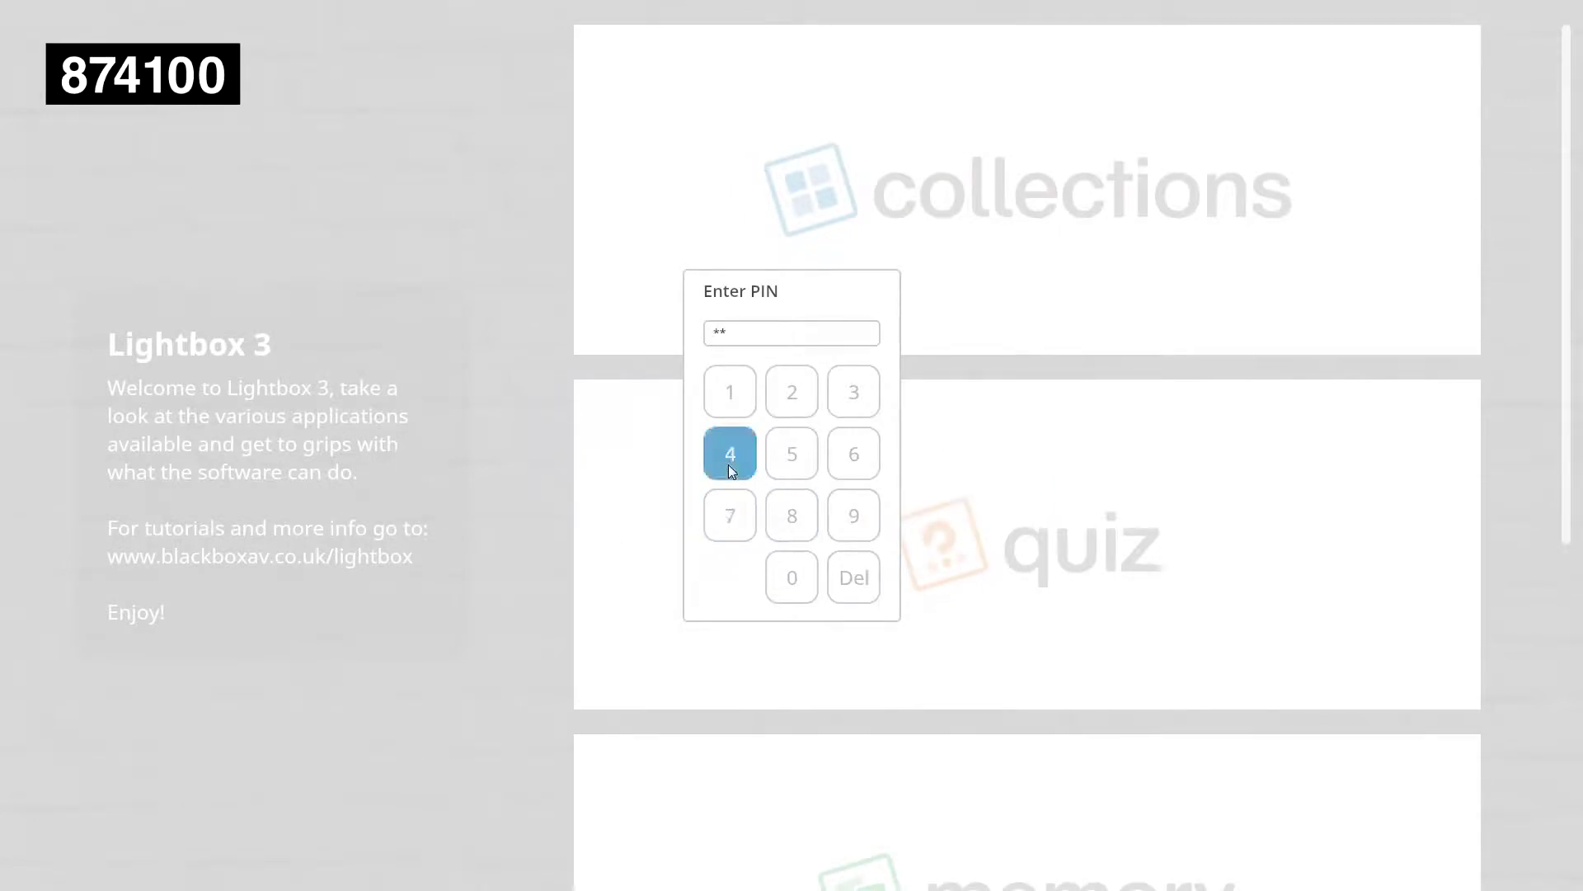
{"action": "left_click", "coordinate": [728, 415]}
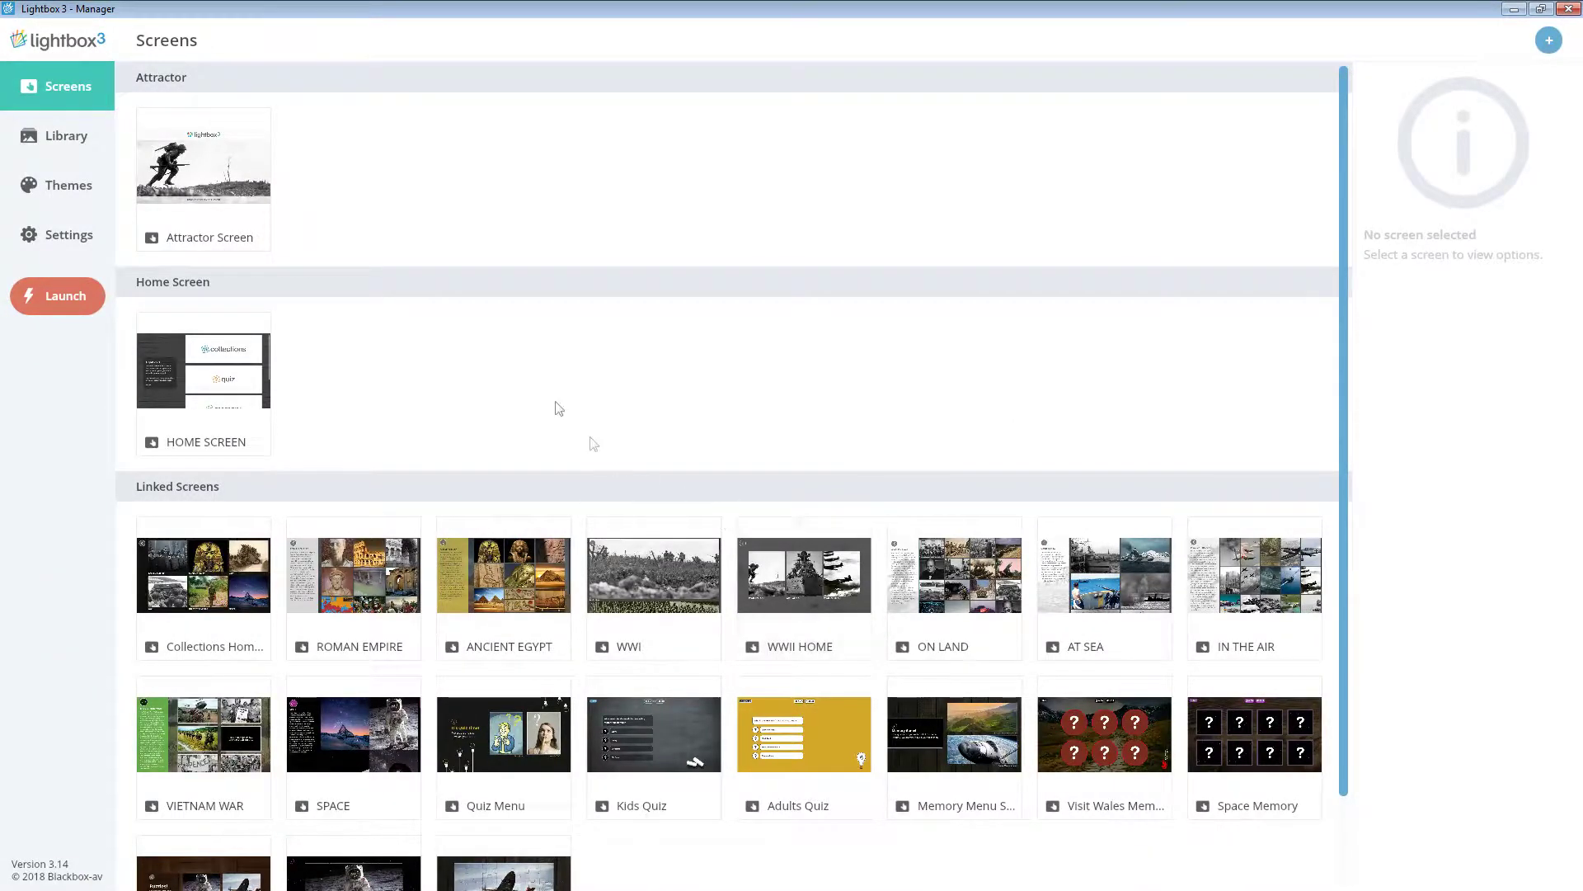
{"action": "left_click", "coordinate": [62, 238]}
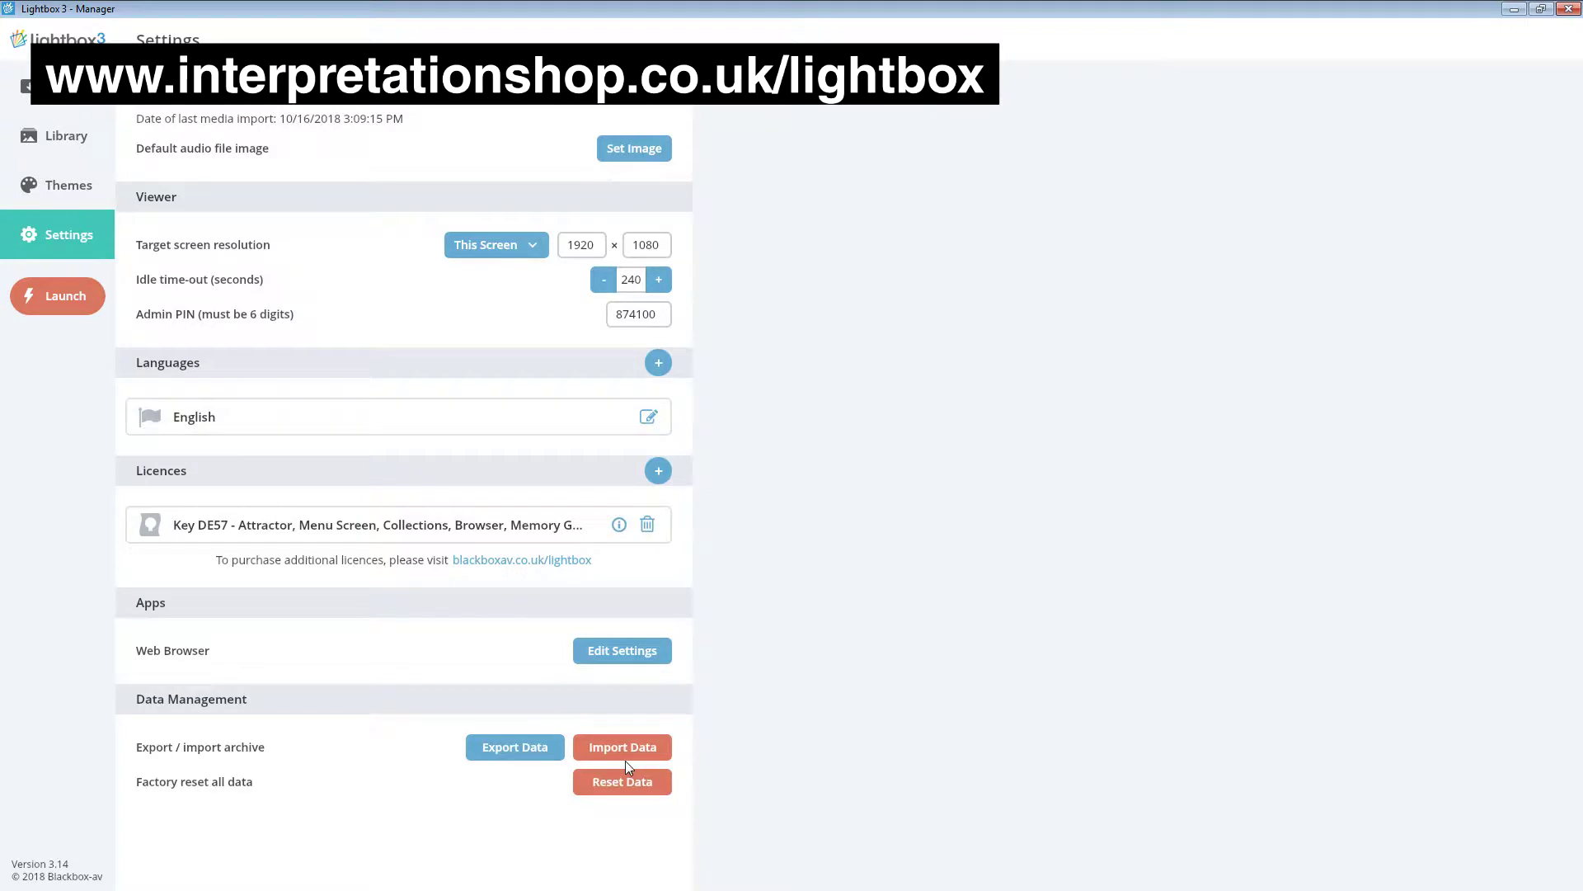
{"action": "left_click", "coordinate": [99, 106]}
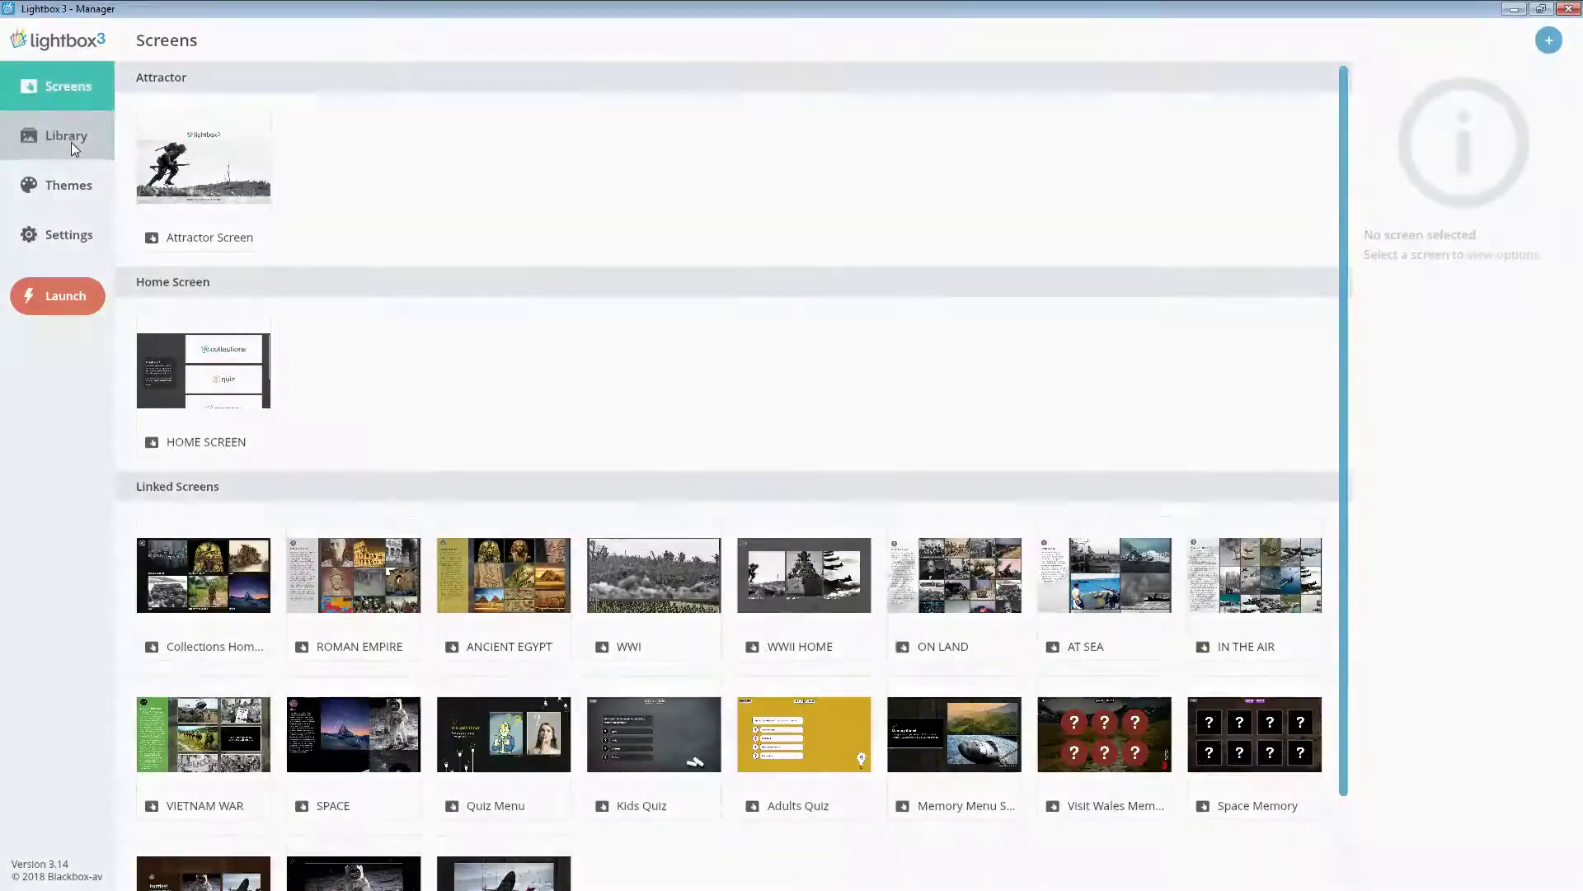
- Drag the 23 selected space images and films from Explorer into the Library and dismiss the import summary
{"action": "left_click", "coordinate": [73, 142]}
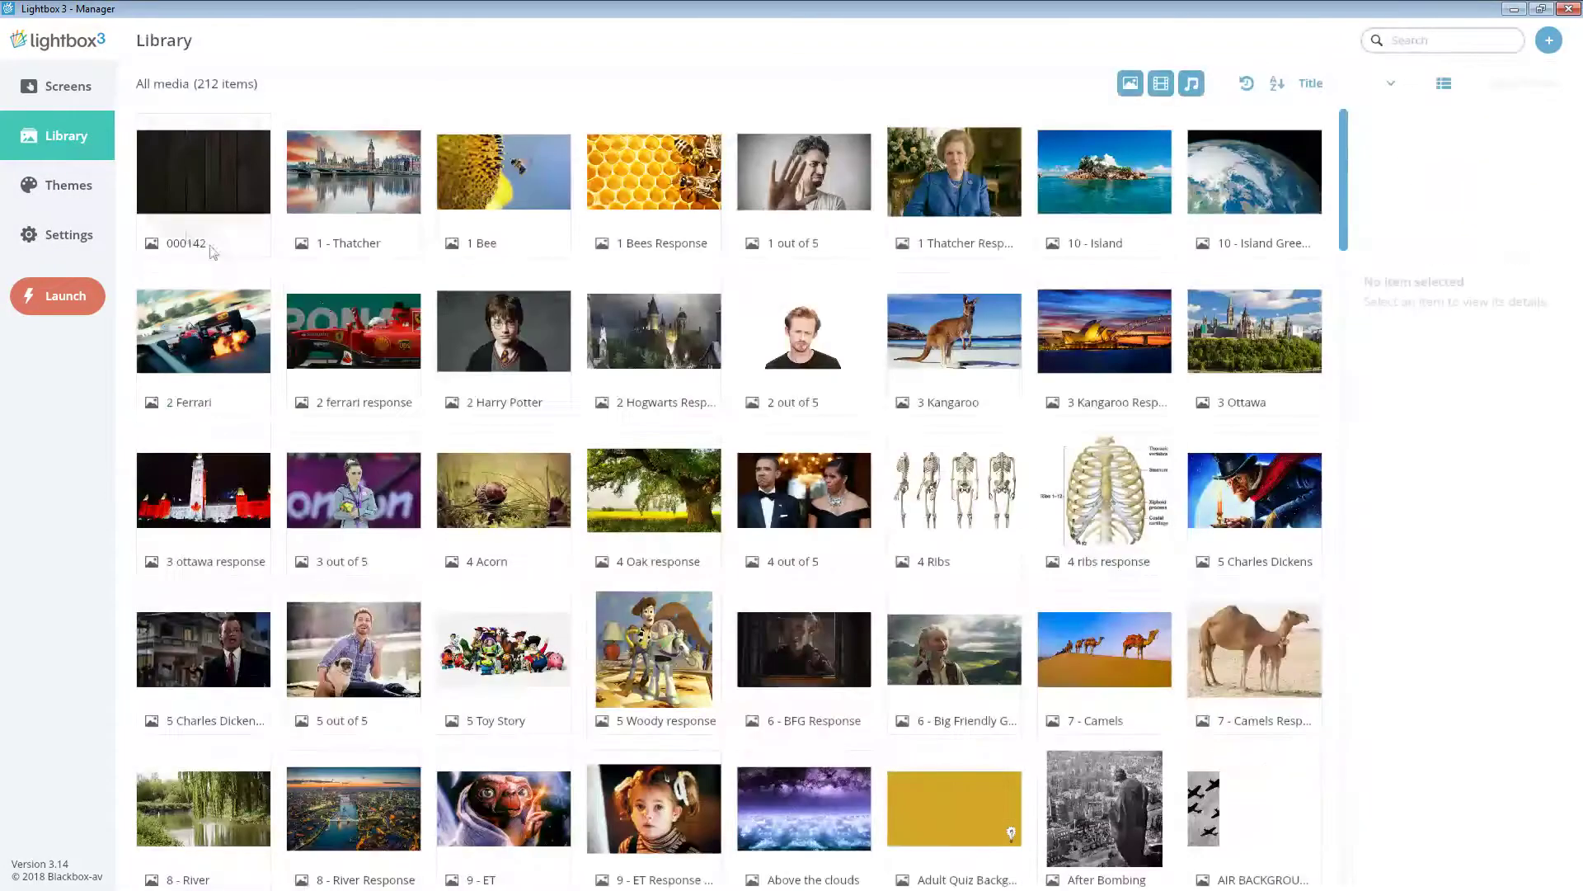
{"action": "left_click_drag", "start_coordinate": [1582, 256], "coordinate": [1295, 116]}
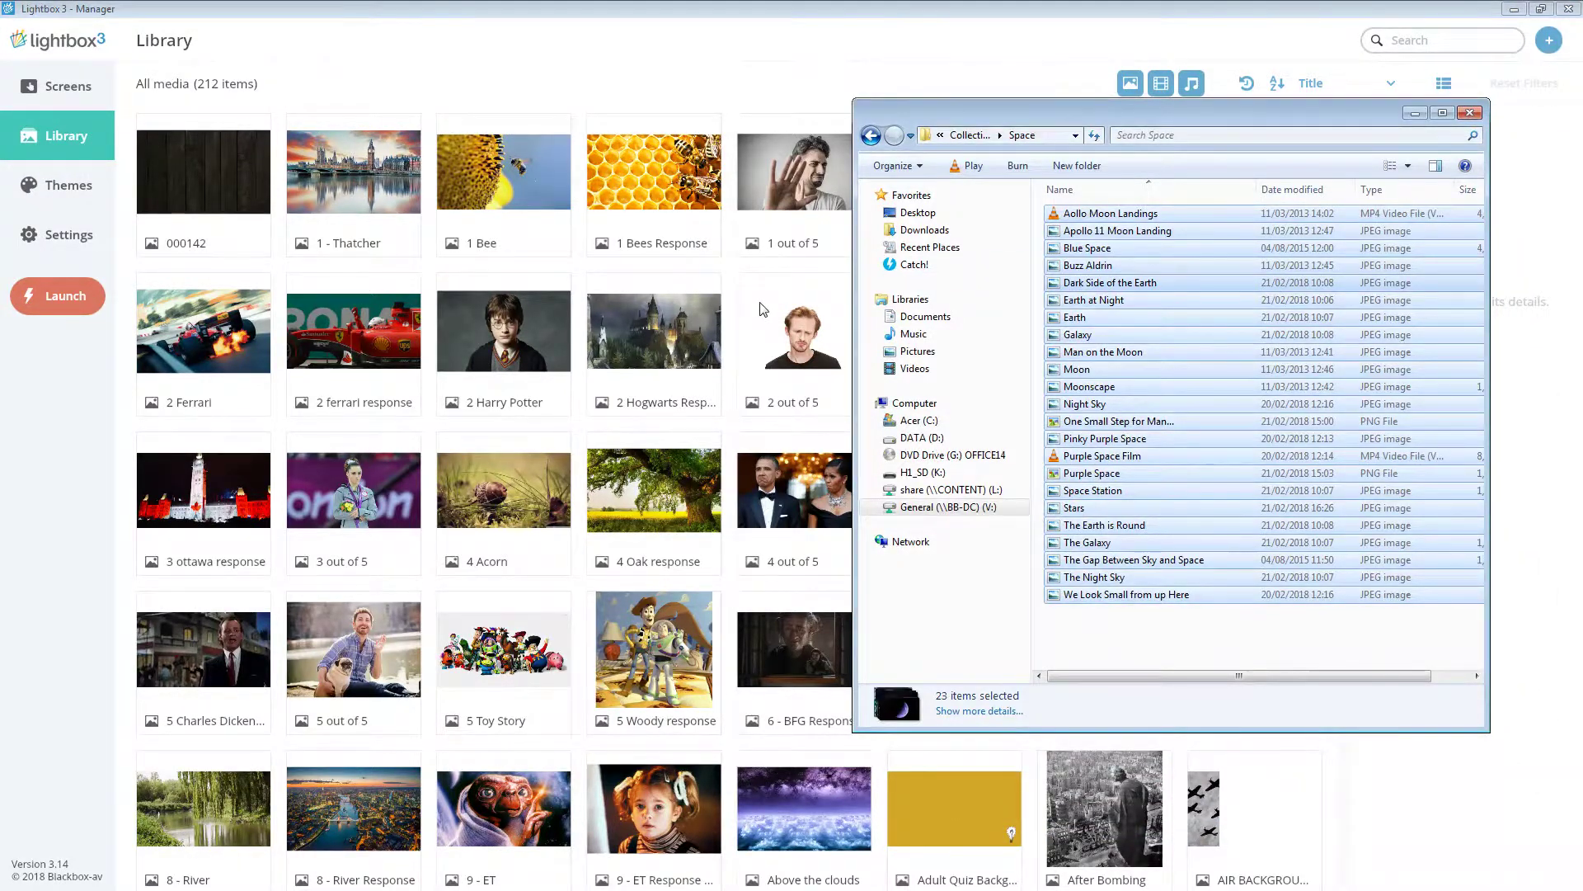
{"action": "left_click_drag", "start_coordinate": [763, 309], "coordinate": [763, 312]}
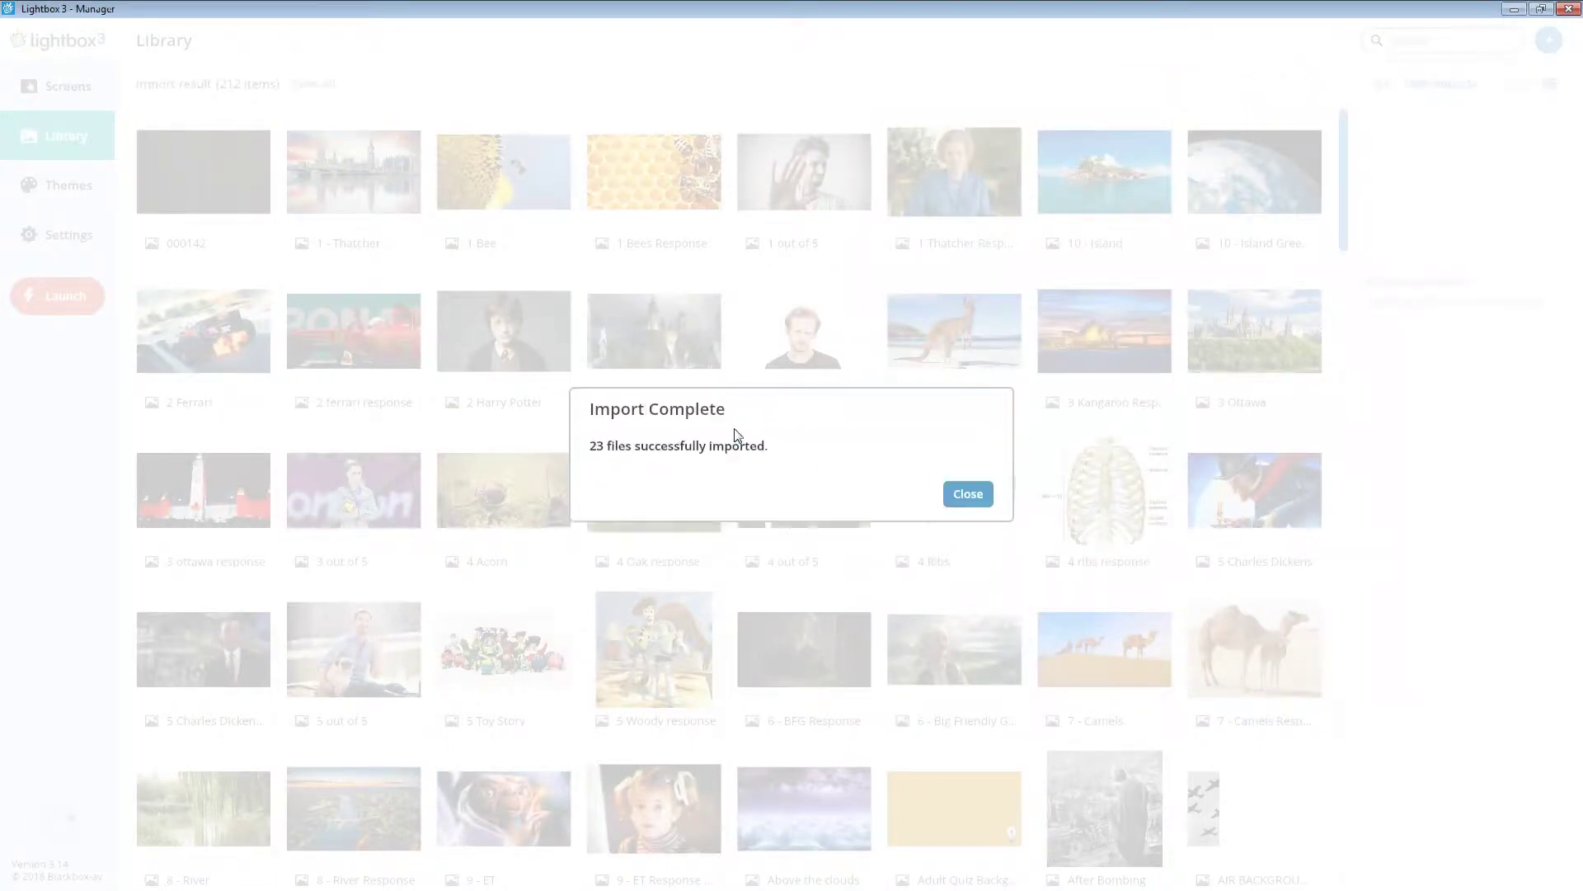
{"action": "left_click", "coordinate": [968, 497]}
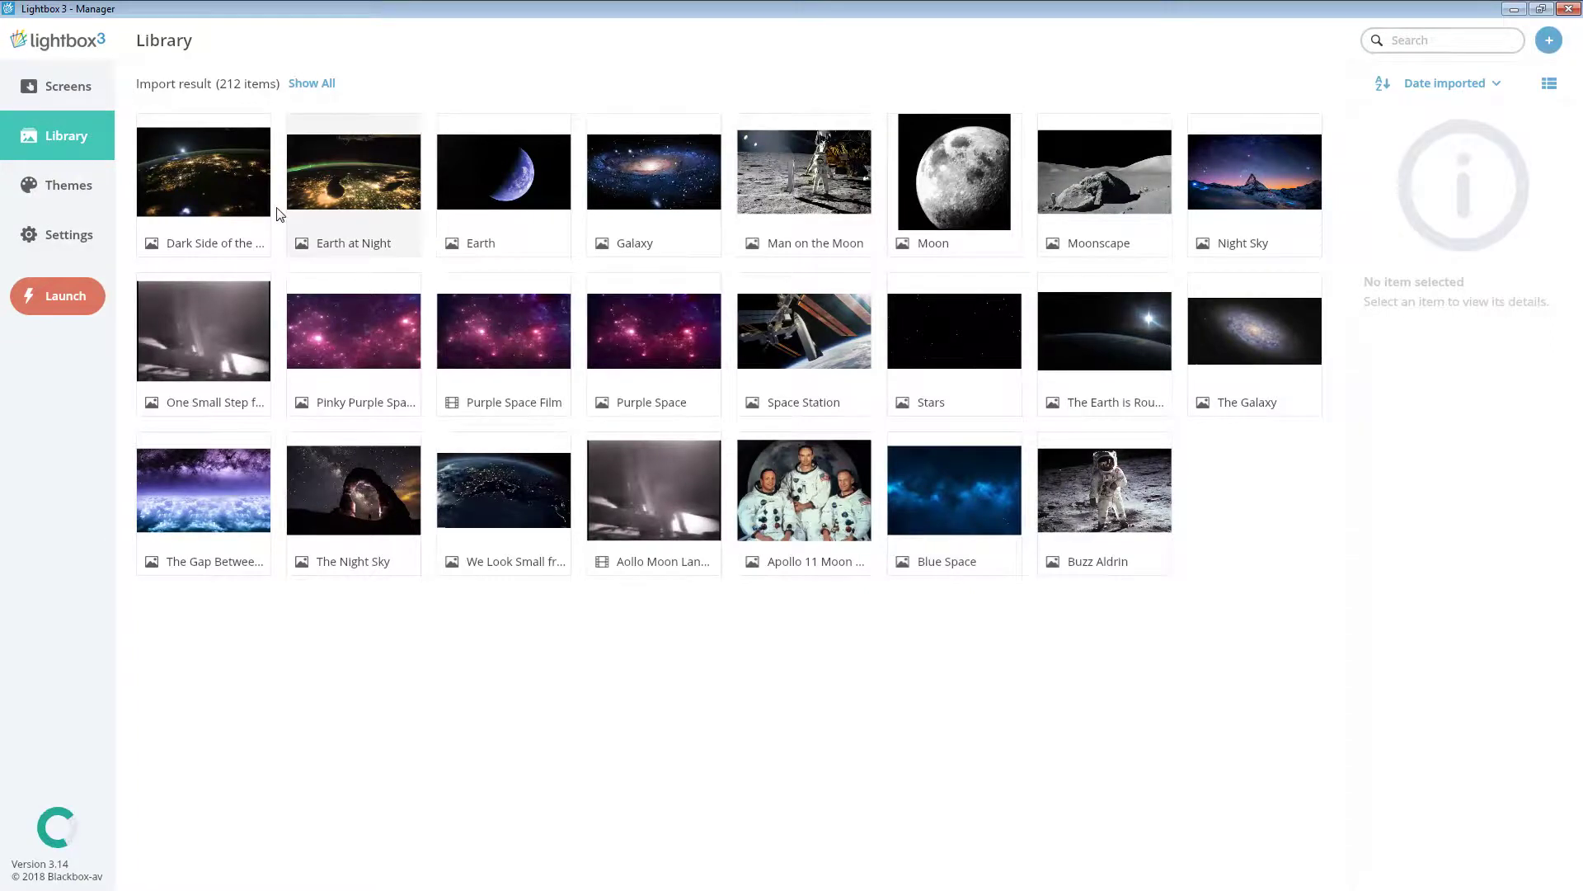
{"action": "left_click", "coordinate": [1104, 495]}
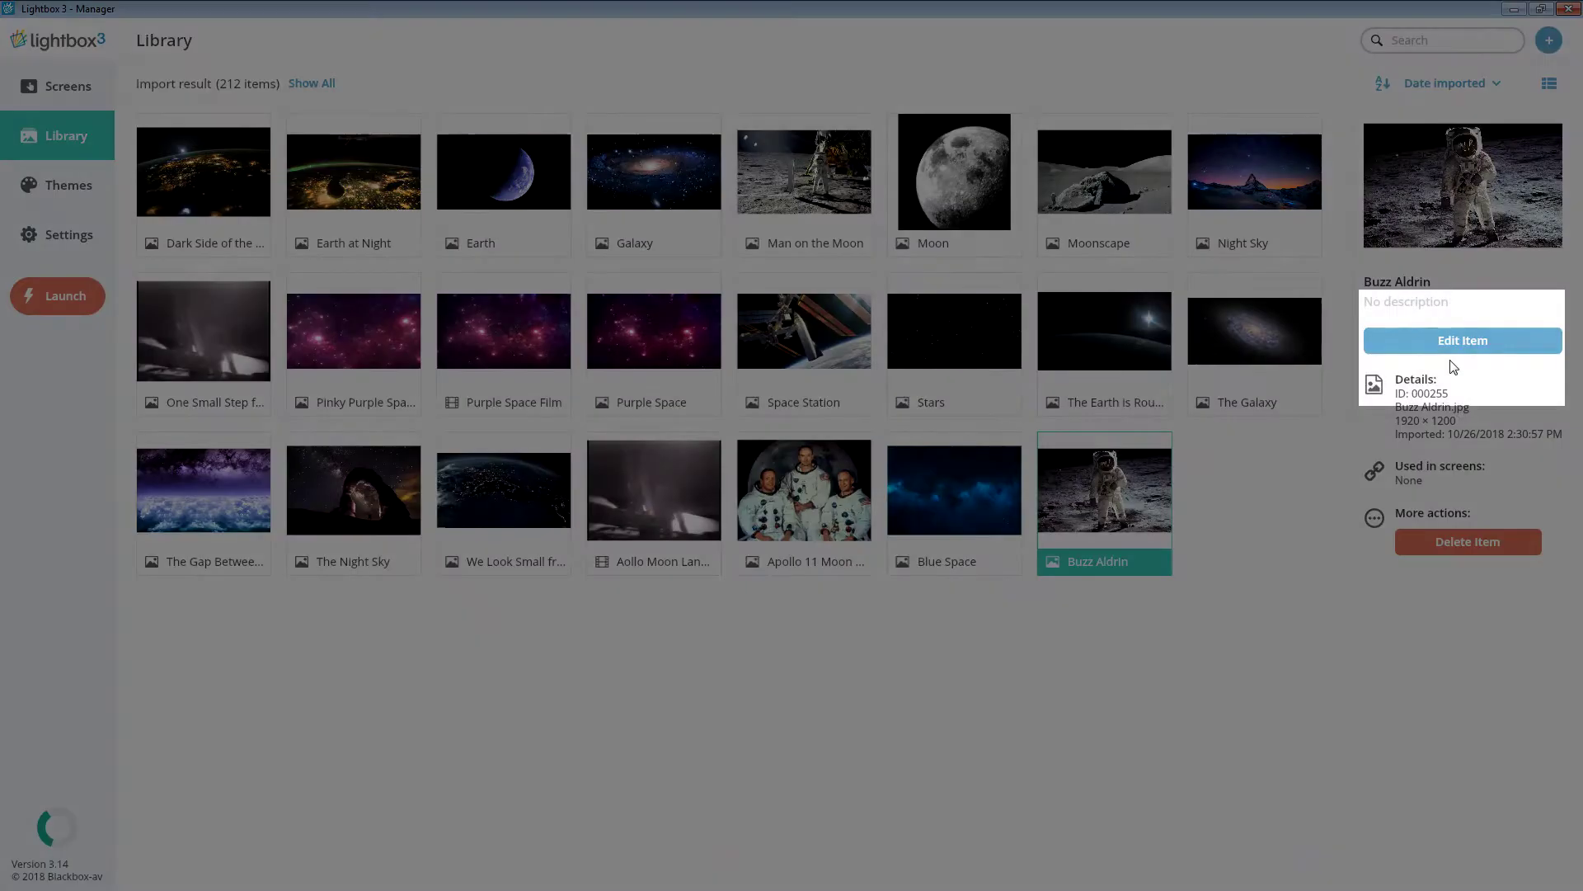
- Give the Buzz Aldrin image the description 'Man on the Moon' and save it
{"action": "left_click", "coordinate": [1452, 351]}
{"action": "left_click", "coordinate": [1346, 401]}
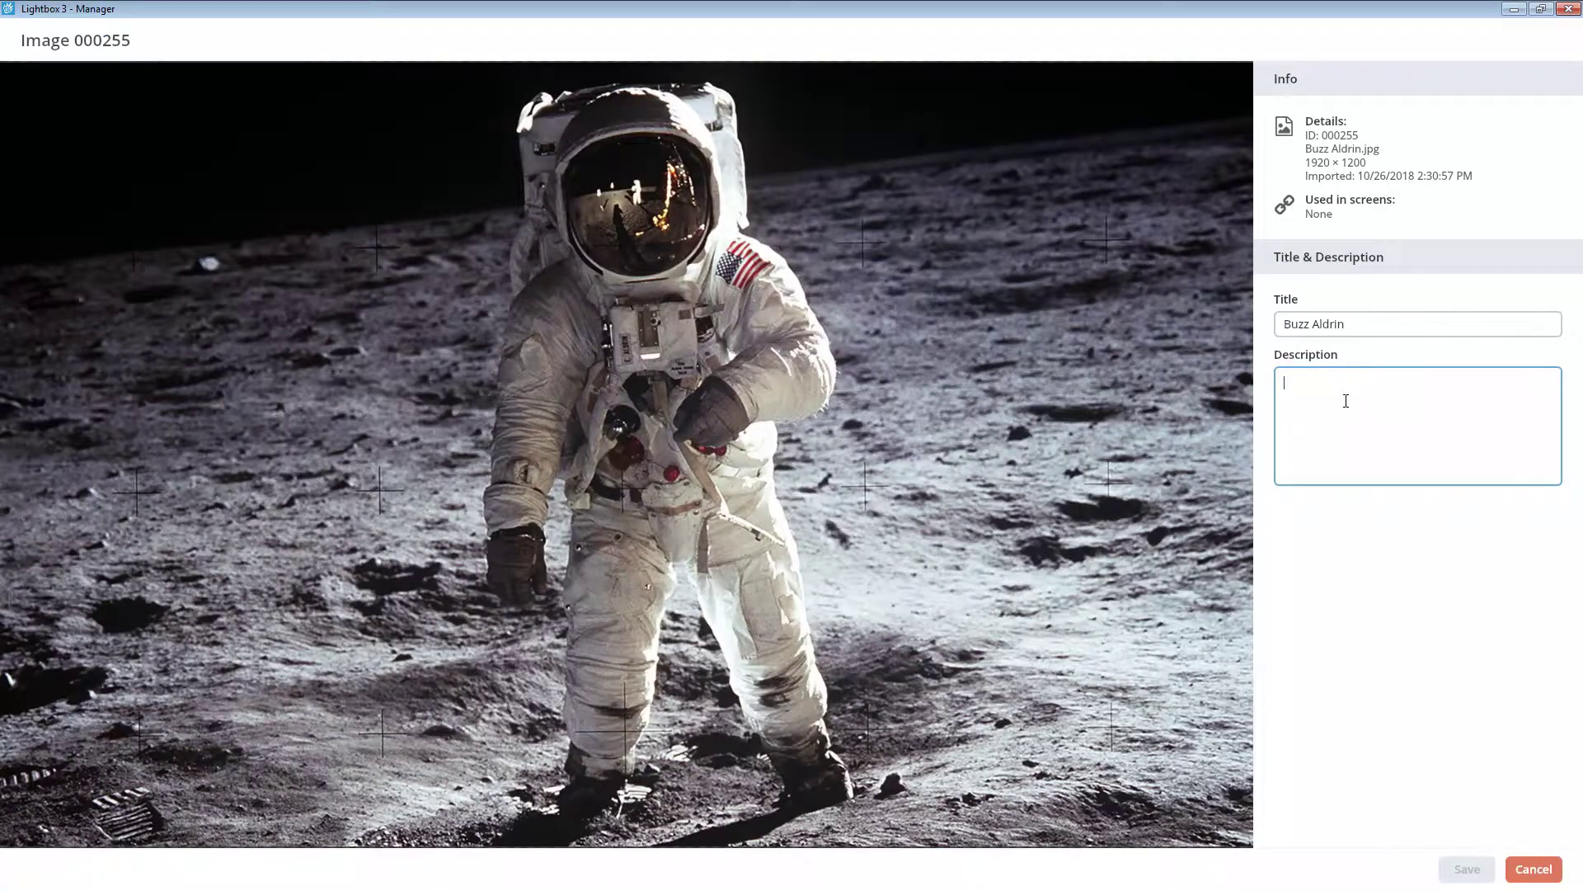
{"action": "type", "text": "Man on the Moon"}
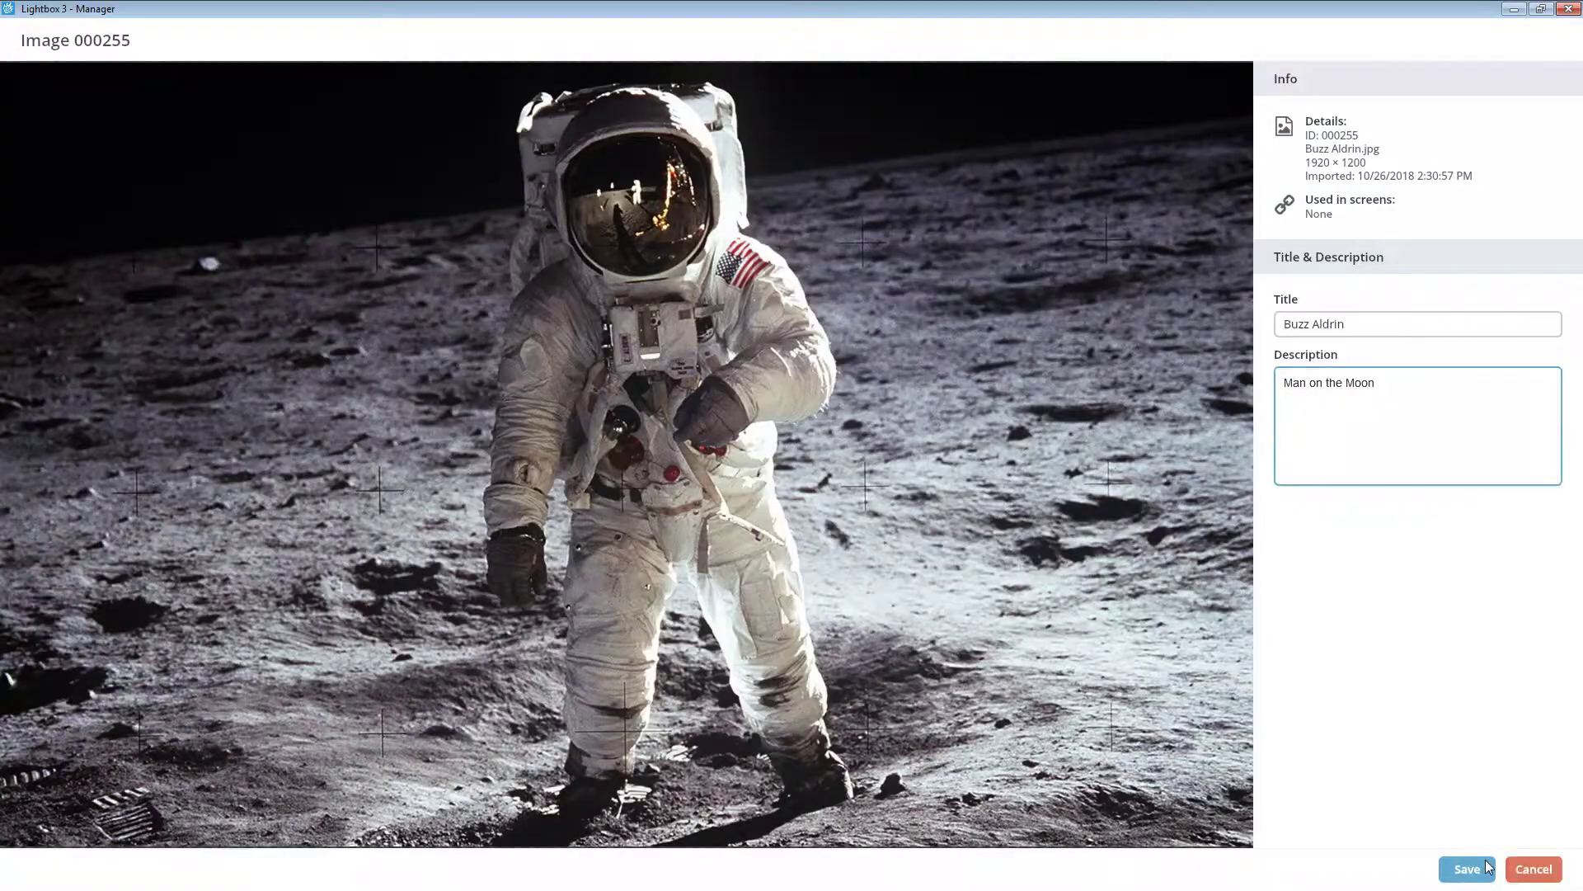
{"action": "left_click", "coordinate": [1487, 866]}
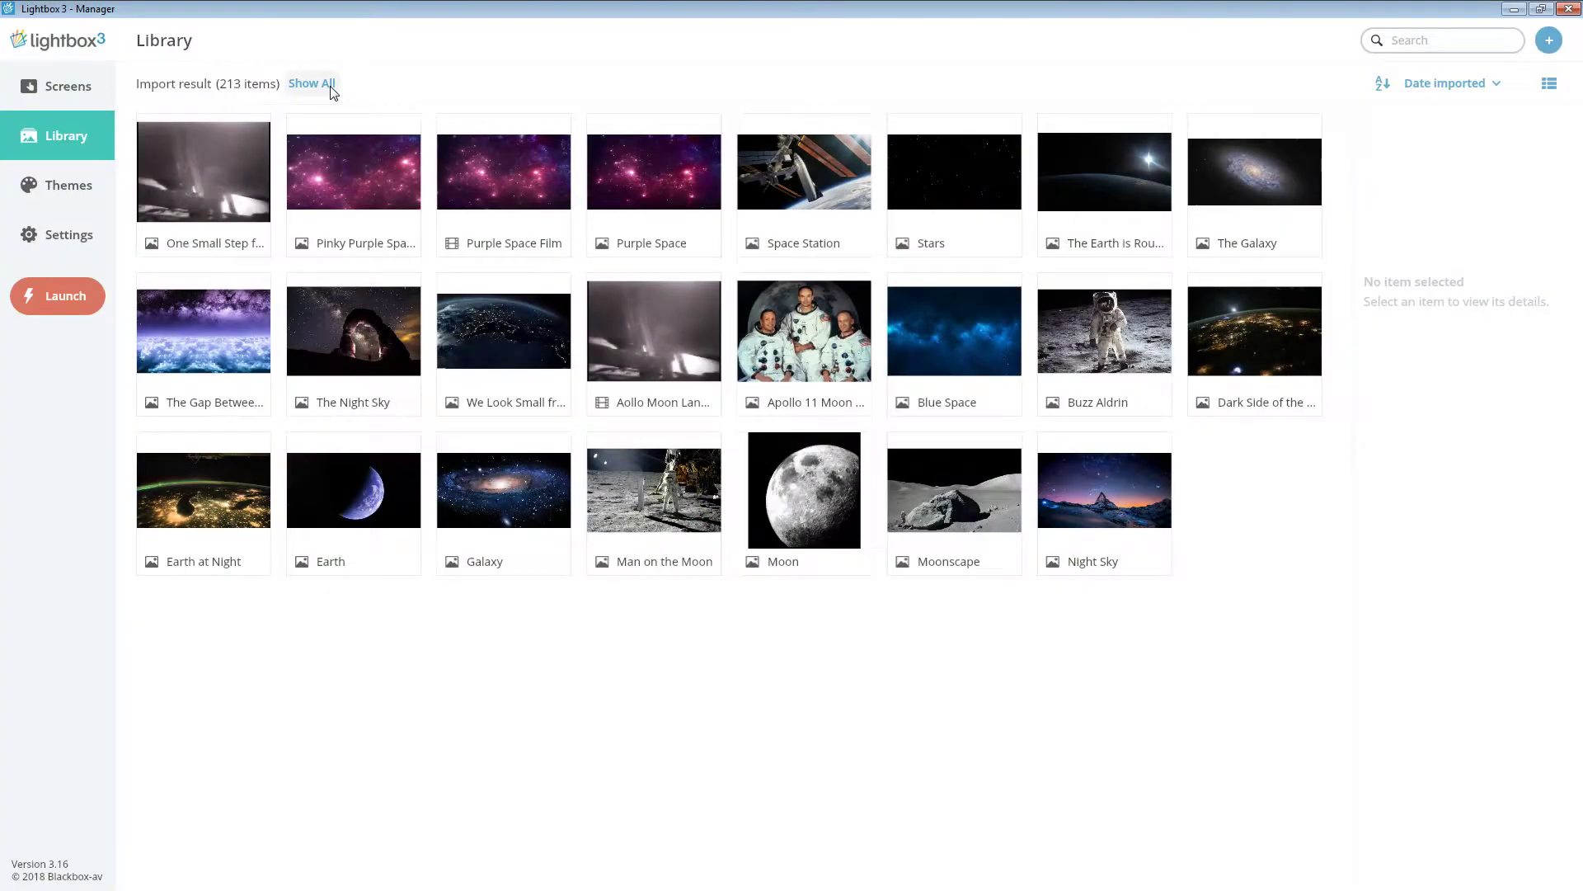
- Show all 236 library items, try the list layout, then return to the thumbnail grid
{"action": "left_click", "coordinate": [311, 83]}
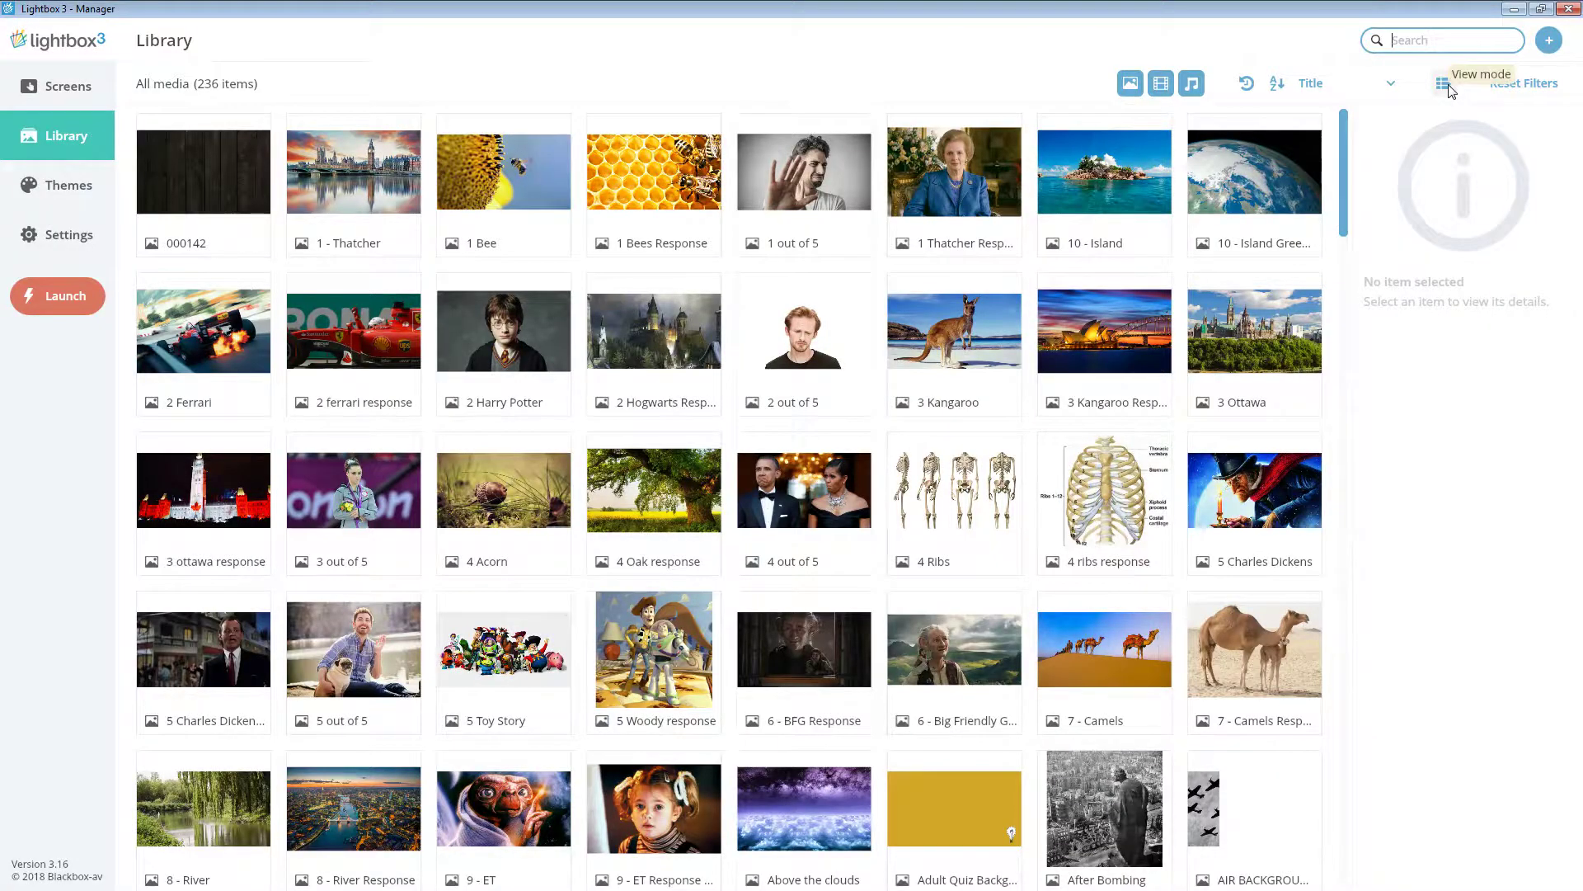
{"action": "left_click", "coordinate": [1450, 88]}
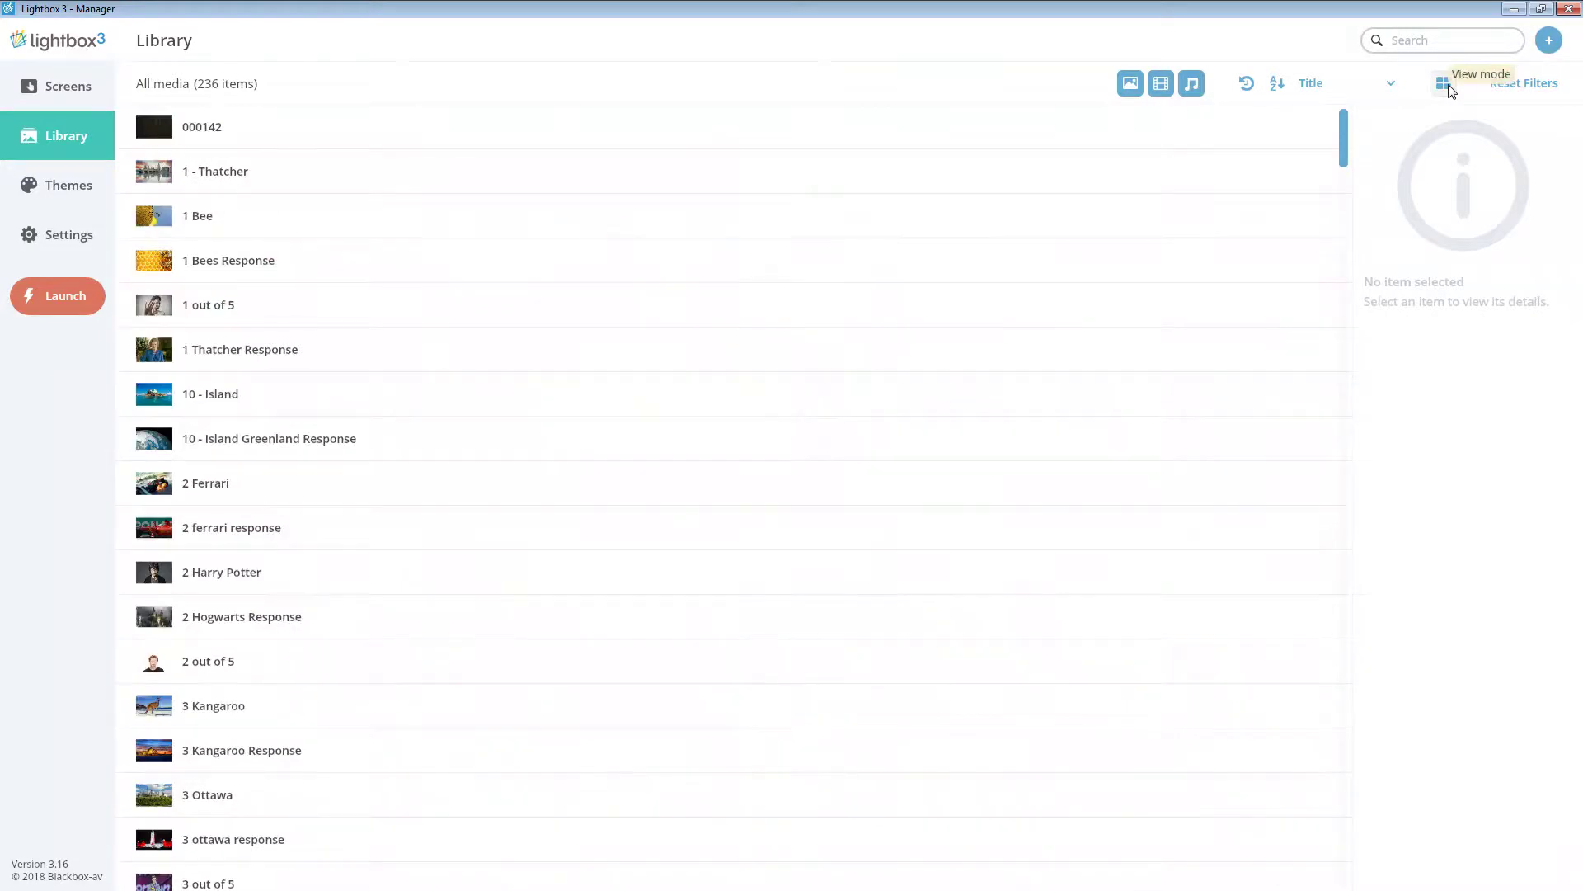
{"action": "left_click", "coordinate": [1450, 86]}
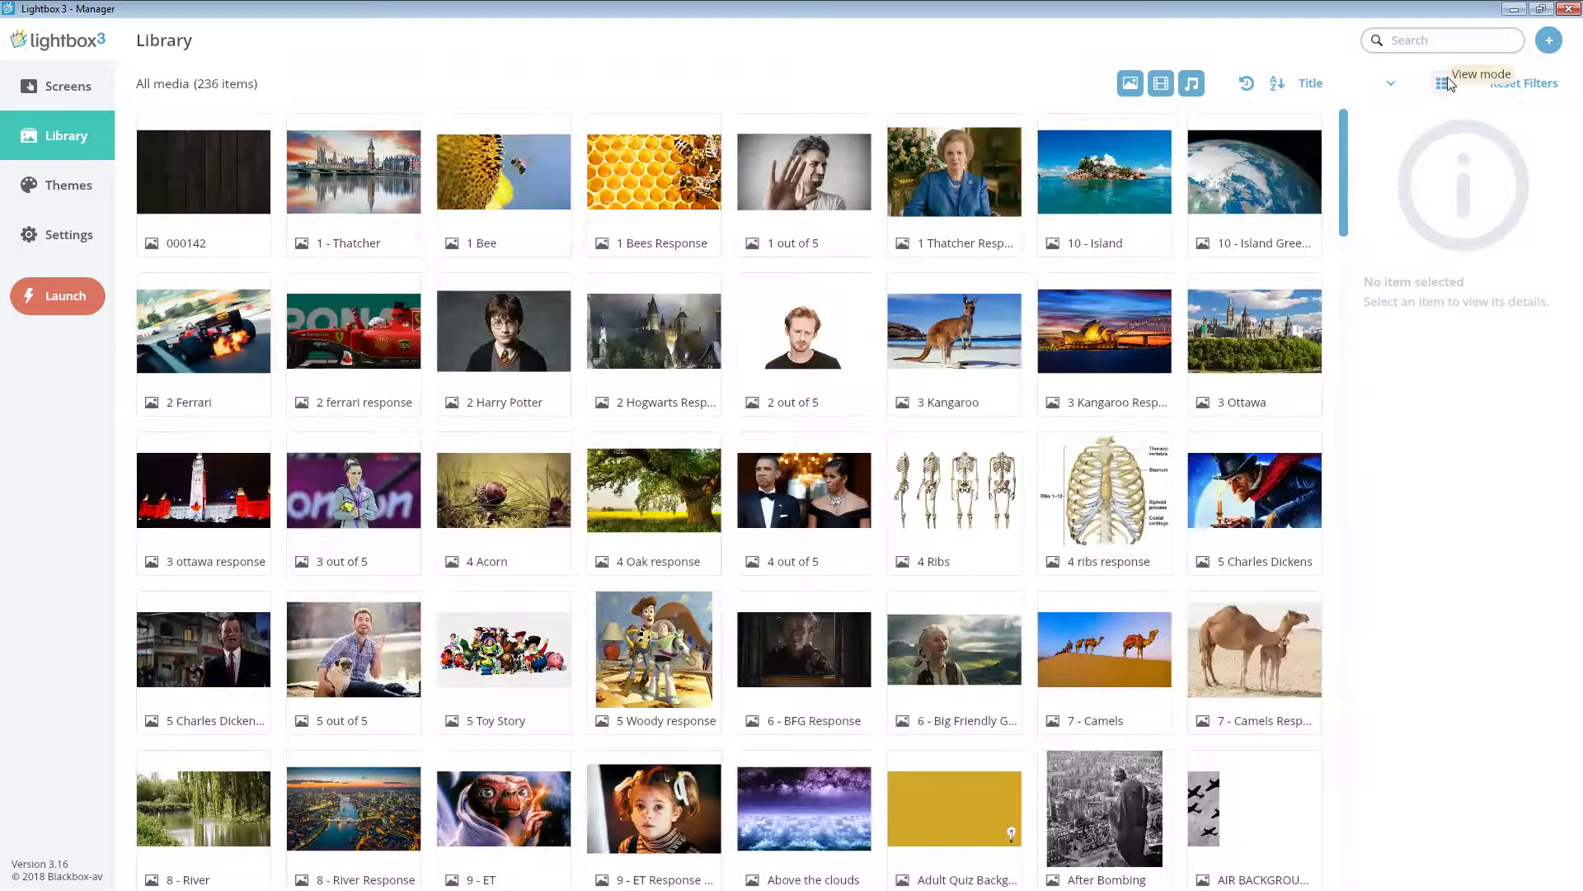
{"action": "left_click", "coordinate": [1427, 42]}
{"action": "type", "text": "Spa"}
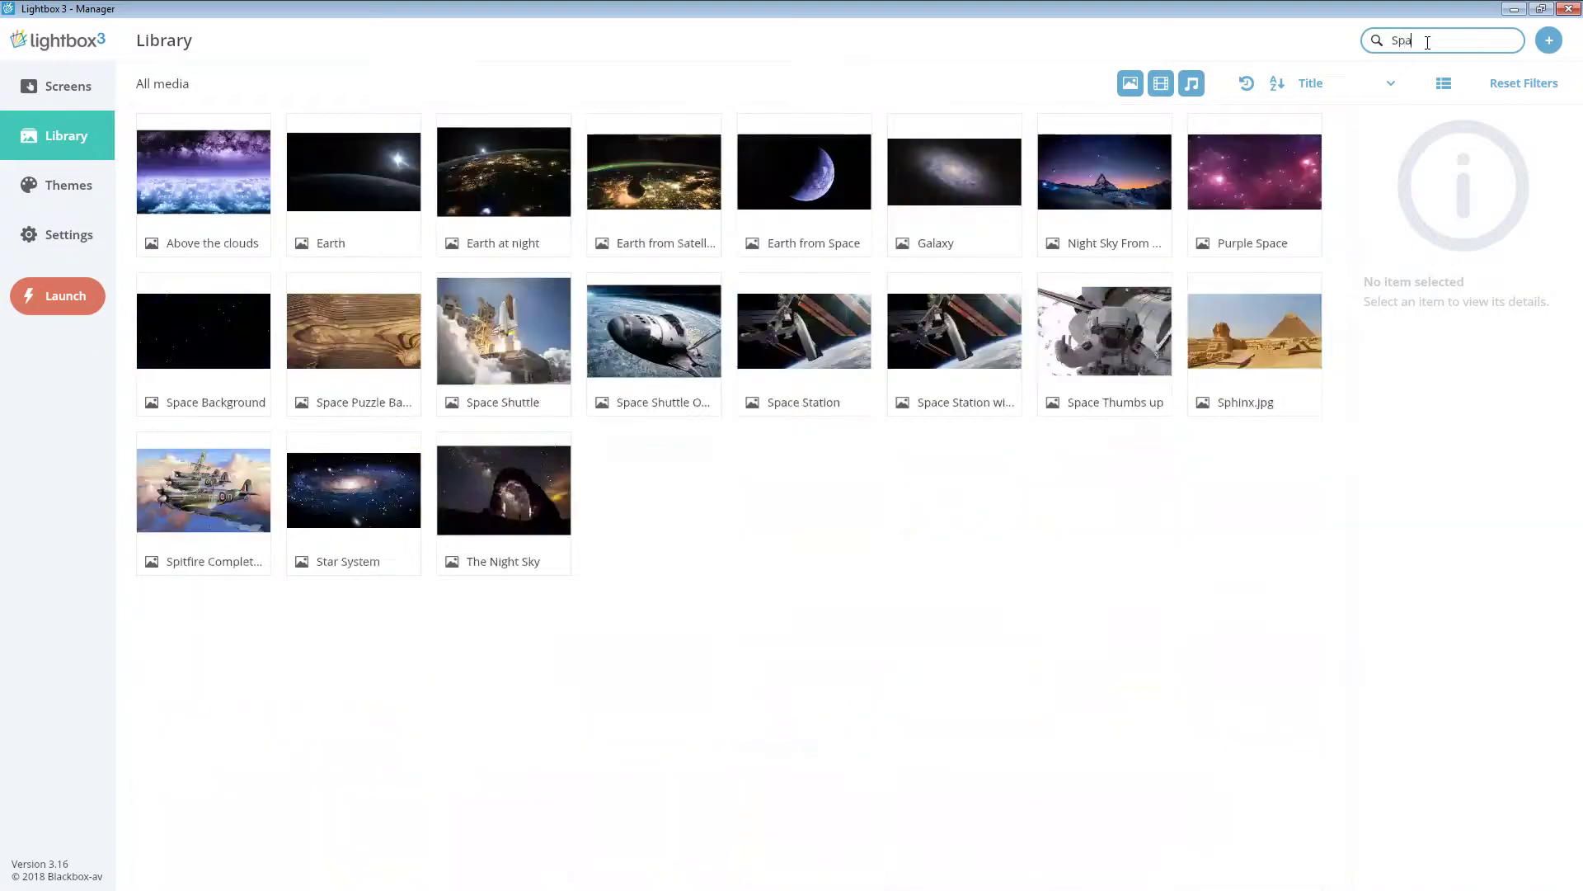
{"action": "type", "text": "ce"}
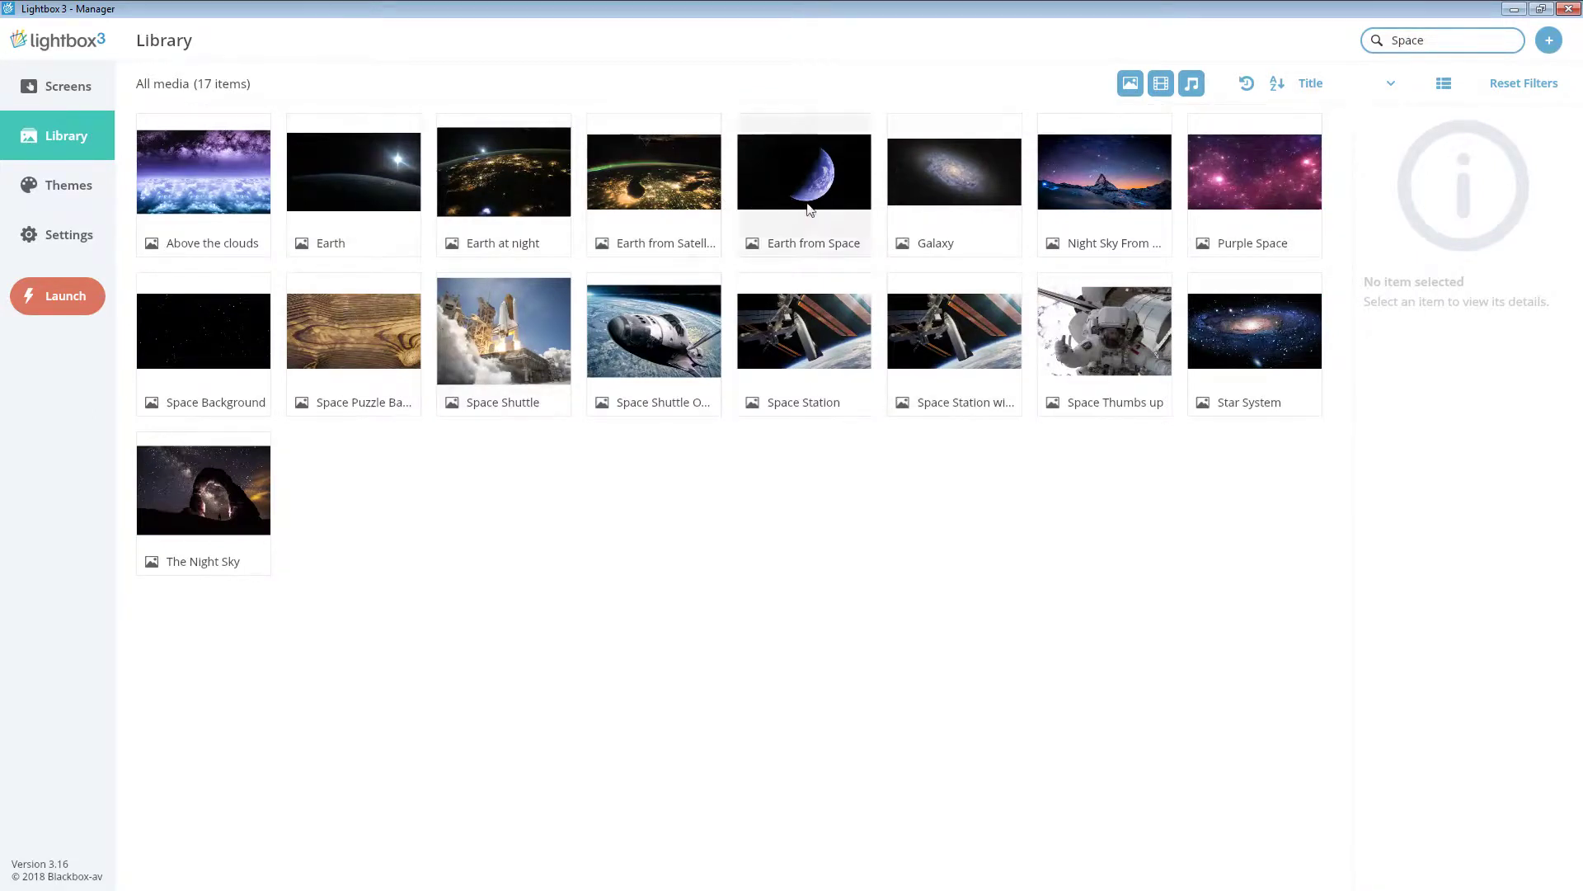
{"action": "left_click_drag", "start_coordinate": [1444, 49], "coordinate": [1362, 40]}
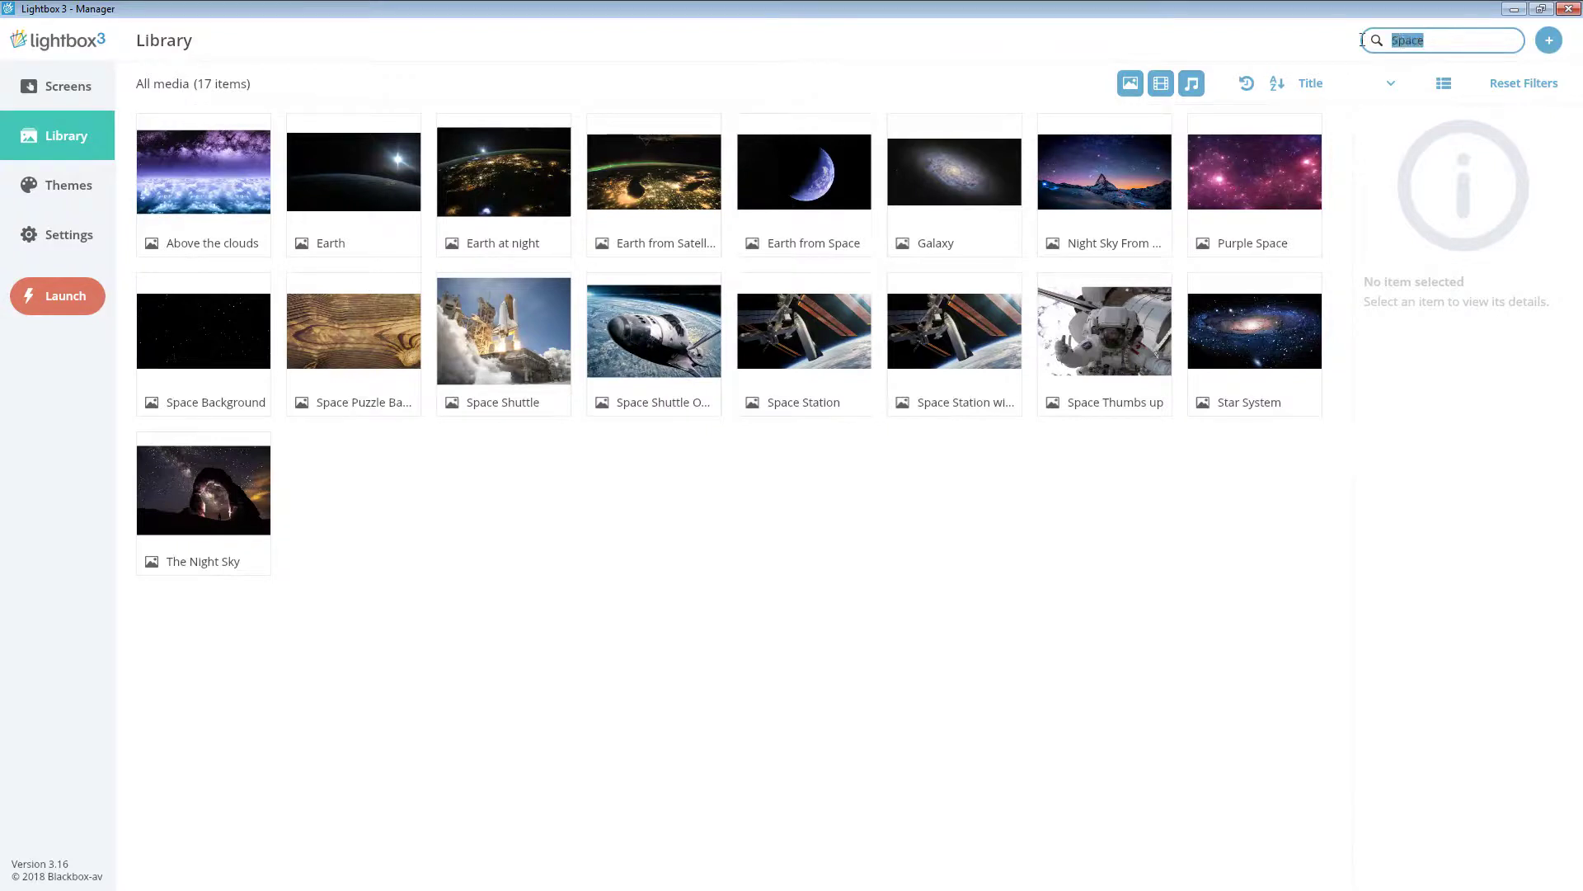
{"action": "key", "text": "BackSpace"}
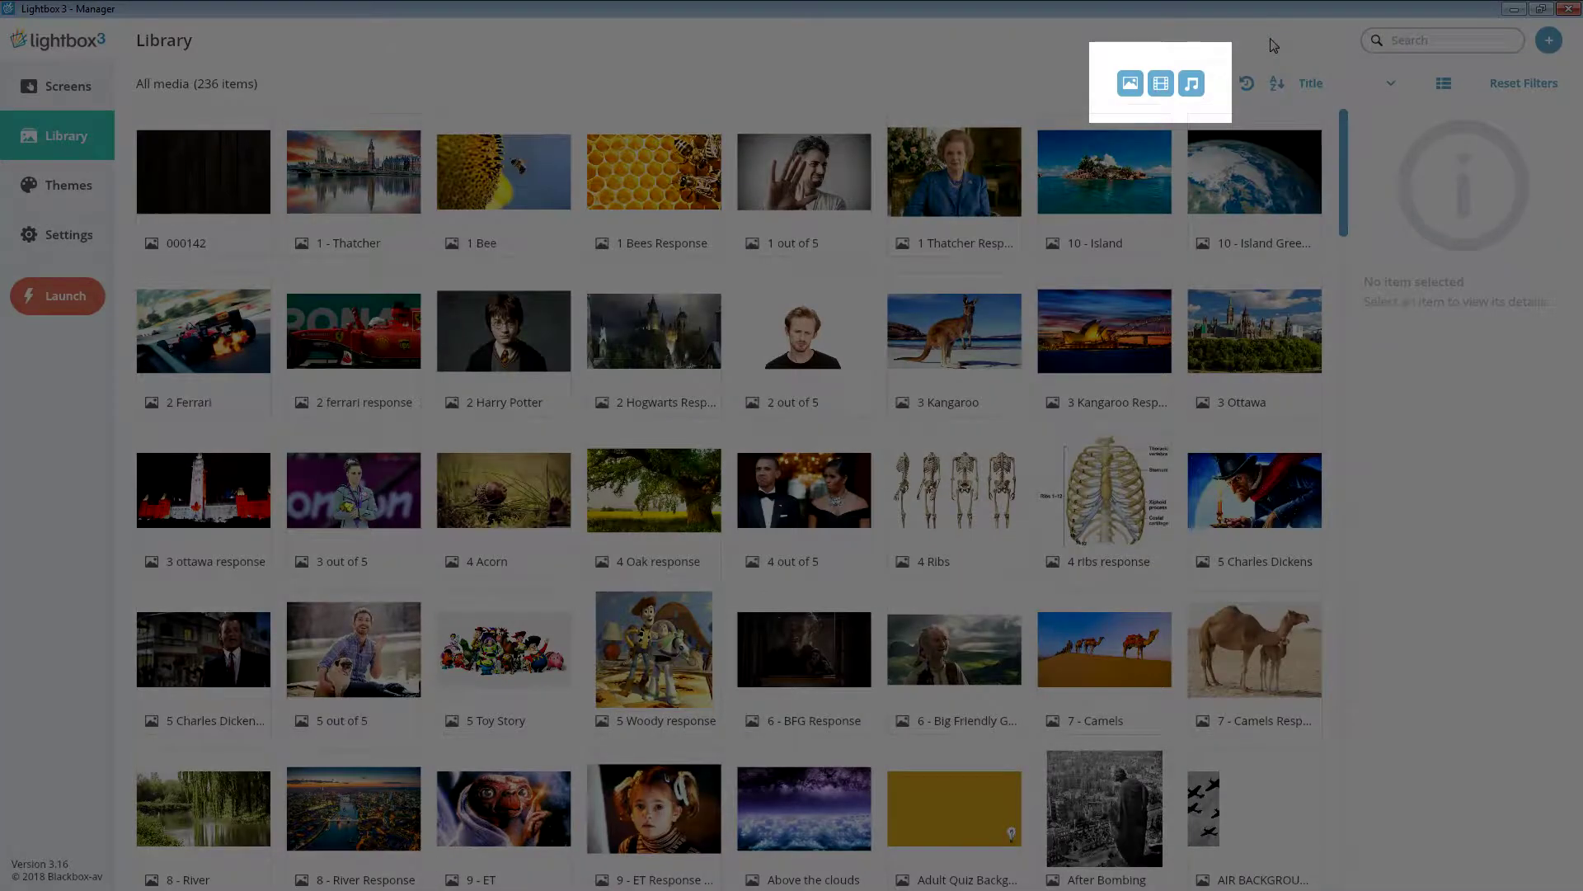
{"action": "left_click", "coordinate": [1130, 84]}
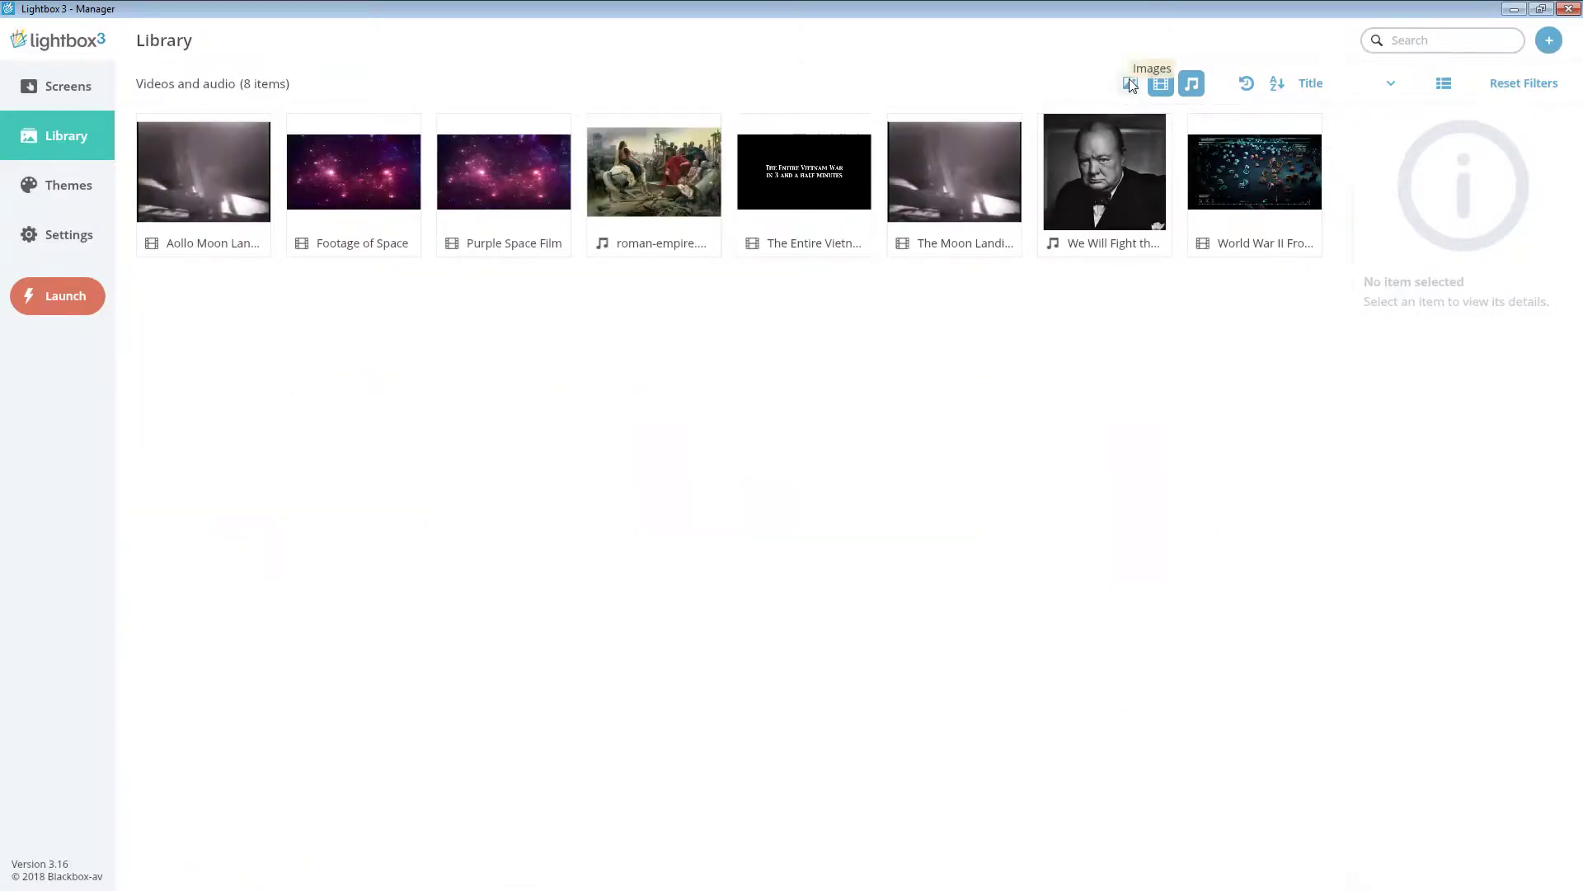
{"action": "left_click", "coordinate": [1151, 84]}
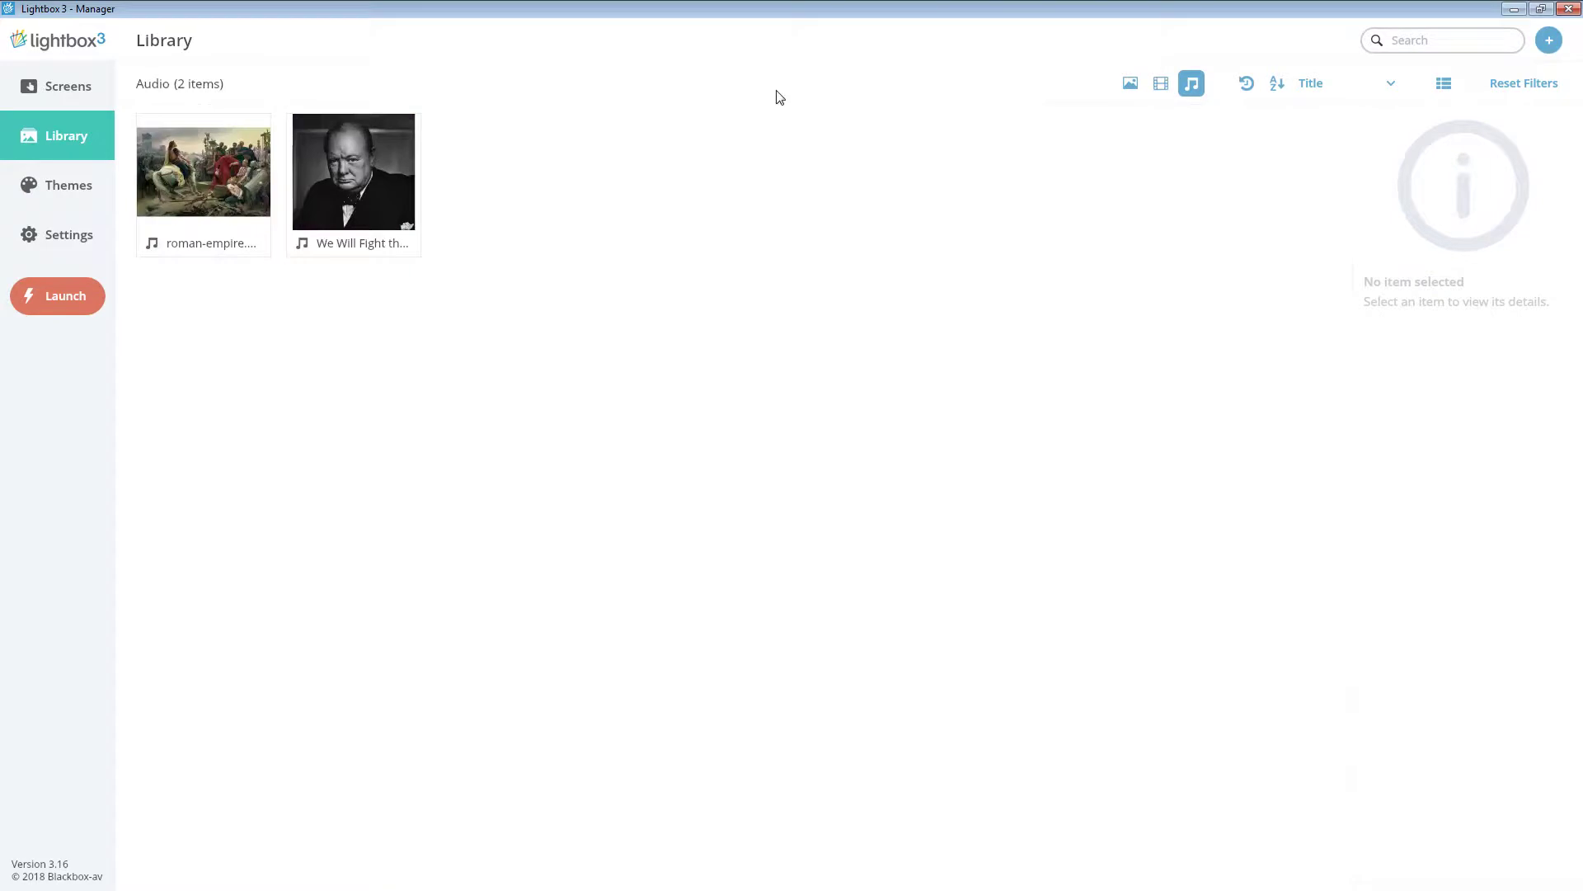
{"action": "left_click", "coordinate": [1169, 81]}
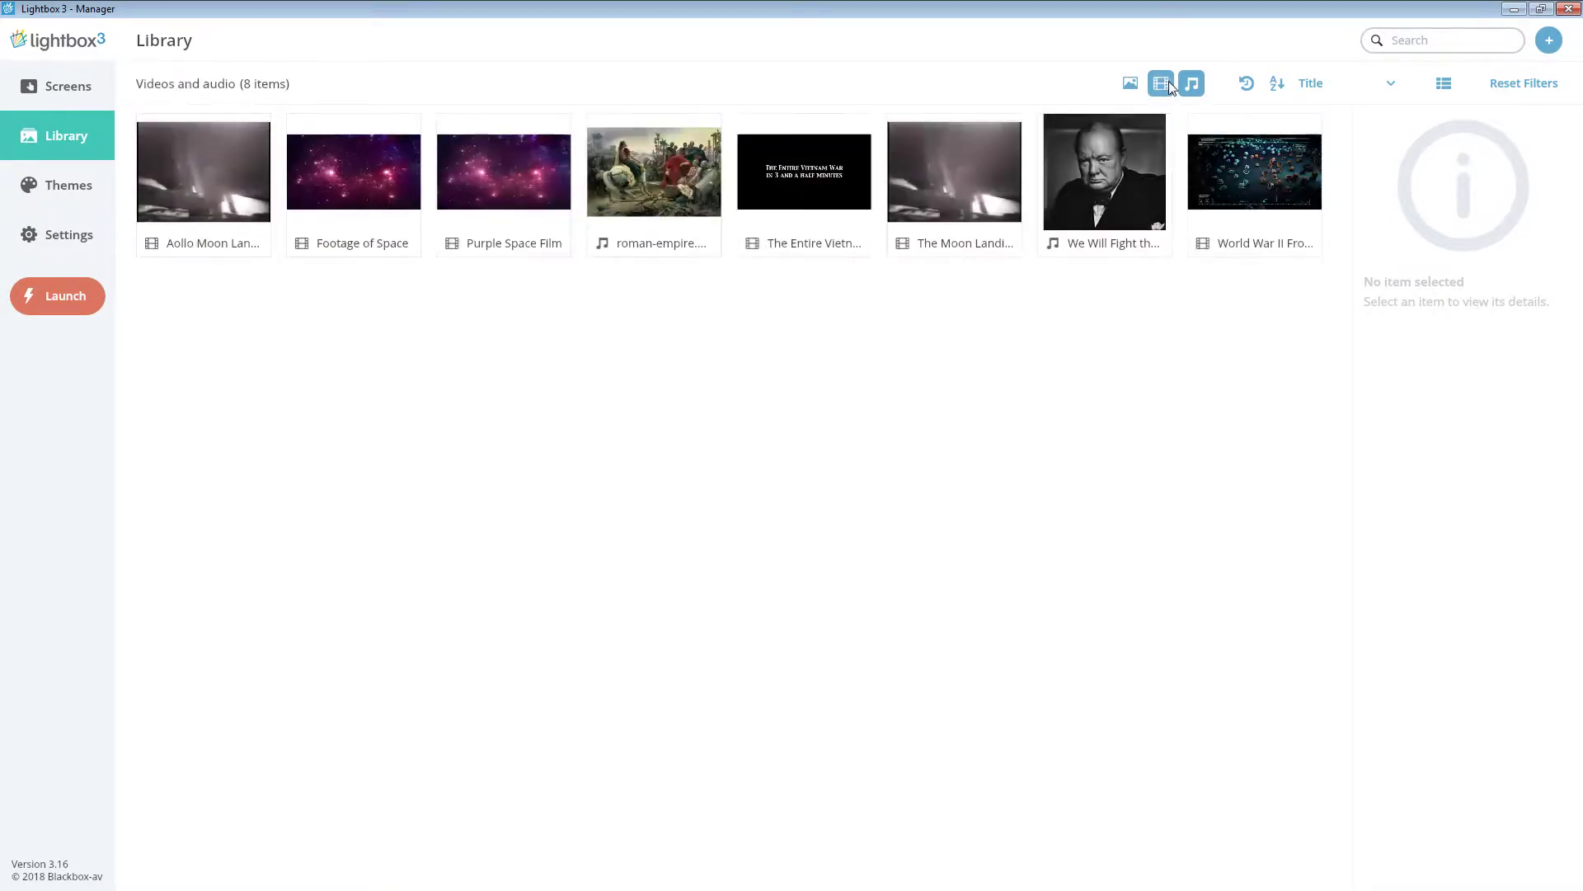
{"action": "left_click", "coordinate": [1189, 81]}
{"action": "left_click", "coordinate": [1129, 85]}
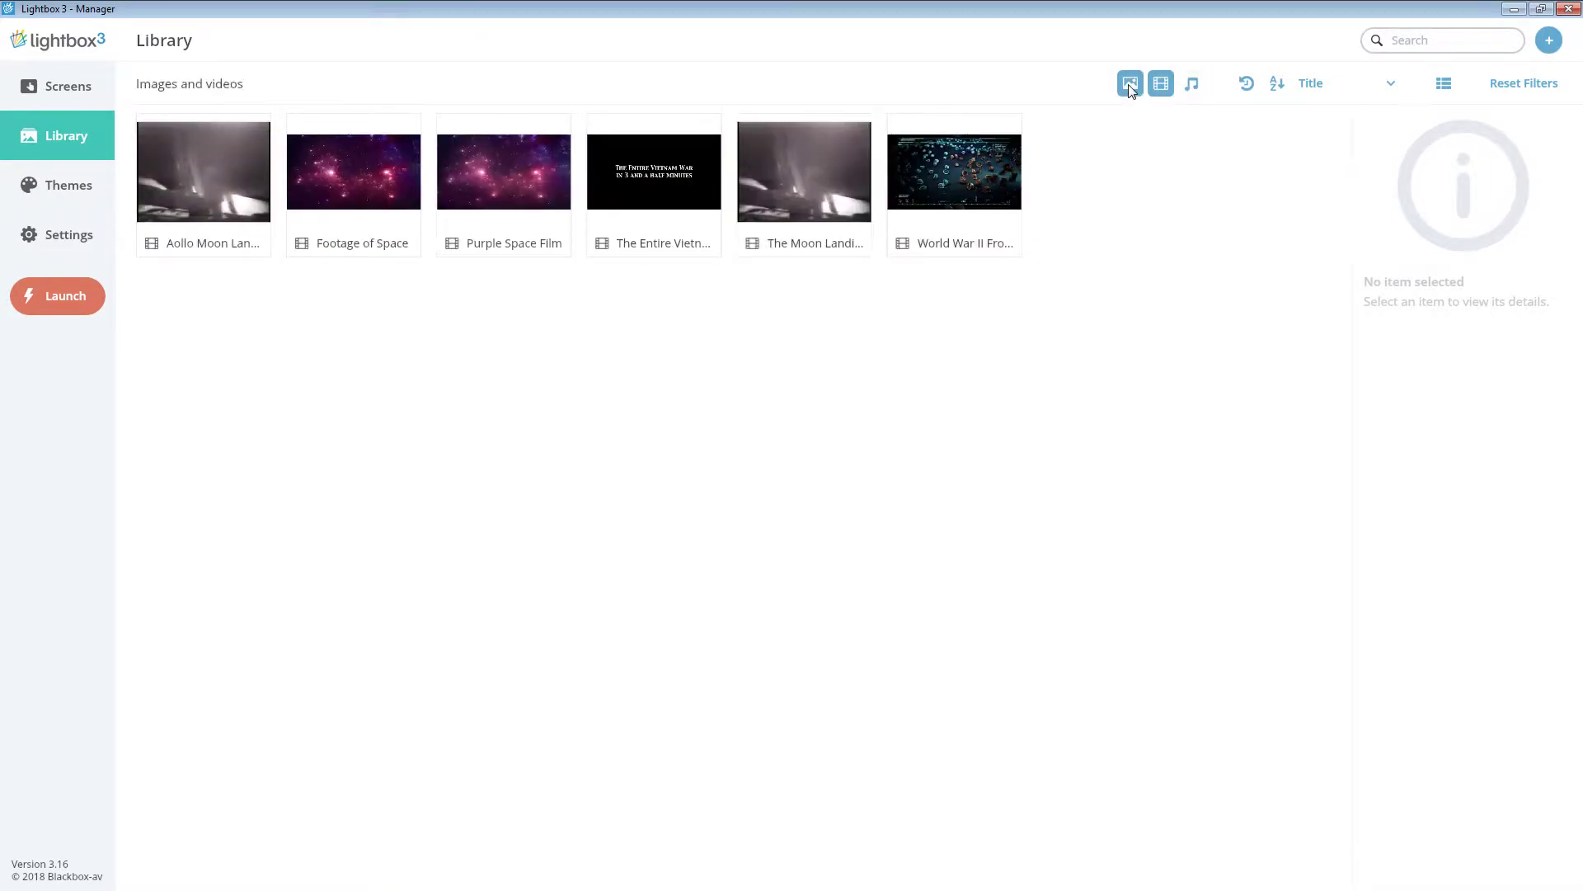
{"action": "left_click", "coordinate": [1185, 85]}
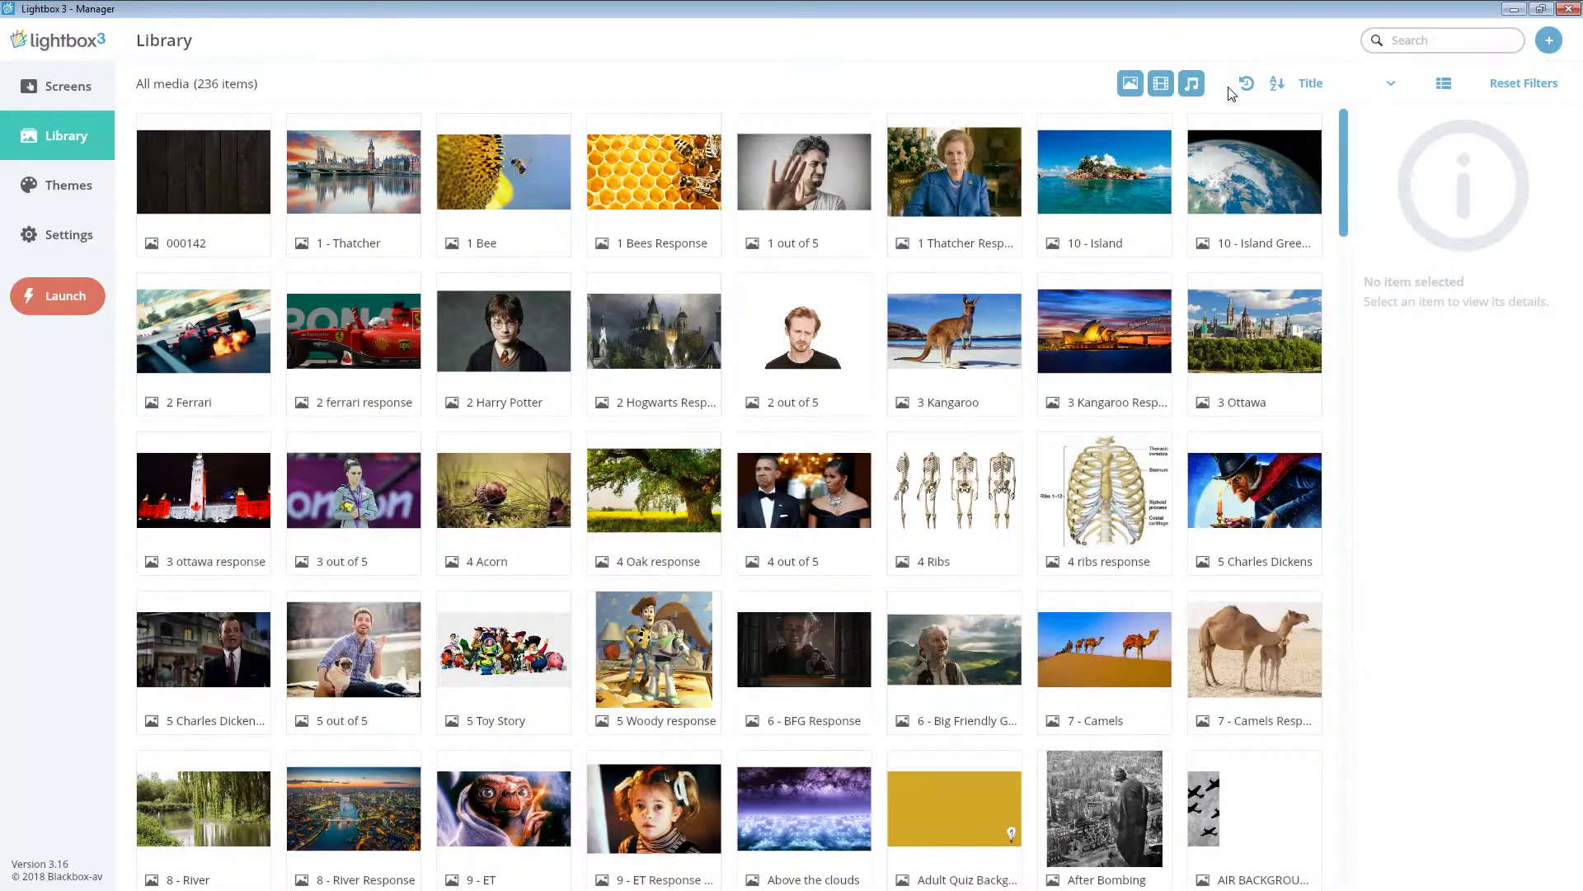
- Filter the library to media from the last import, then back to any time
{"action": "left_click", "coordinate": [1244, 86]}
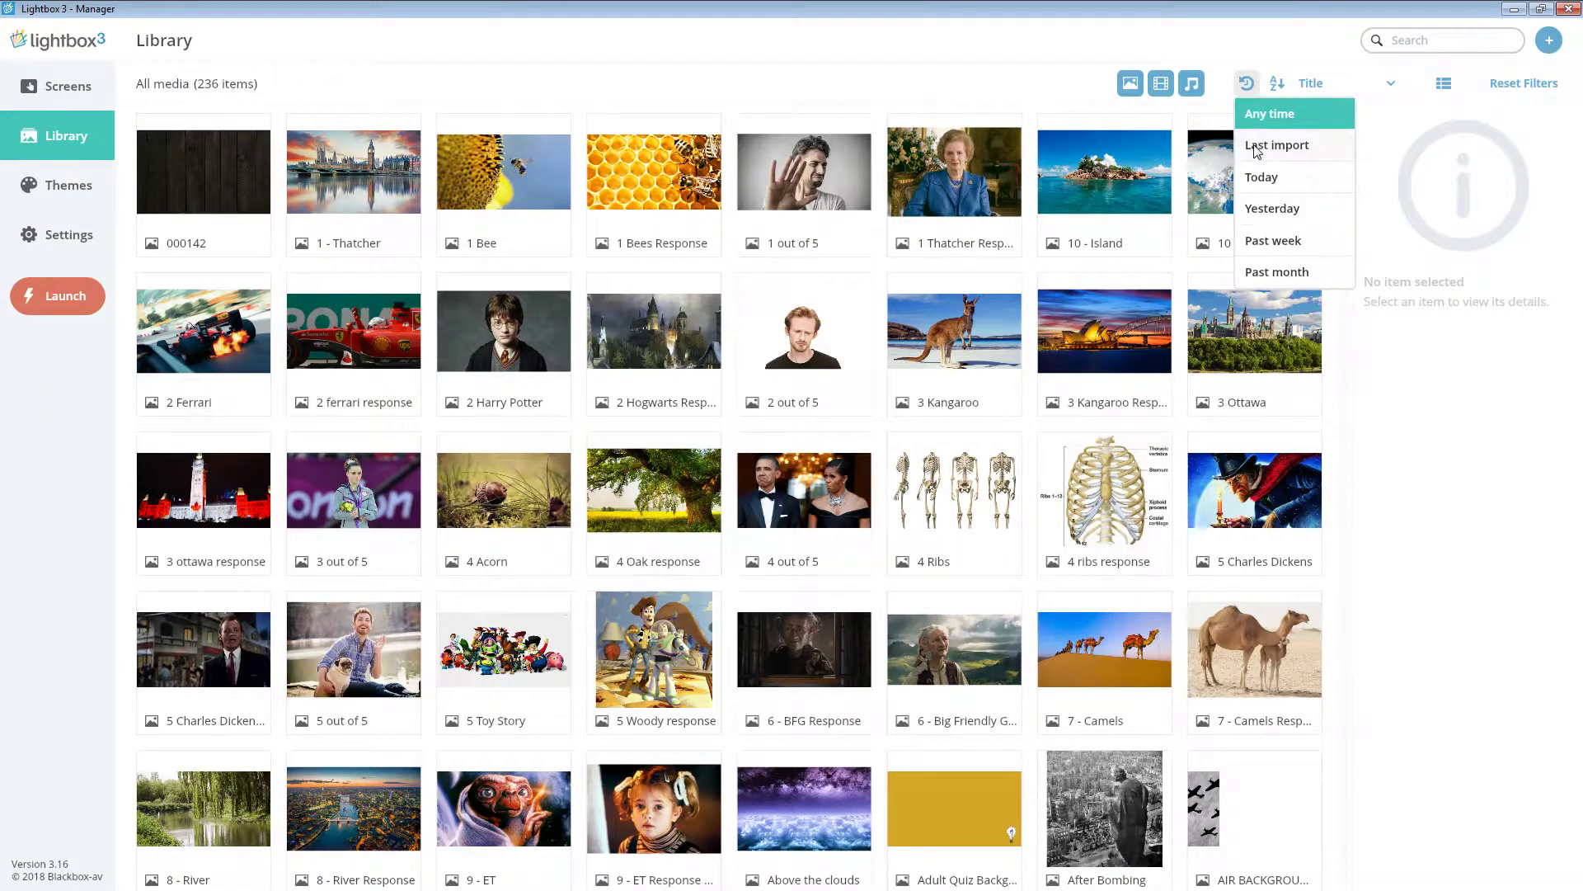
{"action": "left_click", "coordinate": [1257, 149]}
{"action": "left_click", "coordinate": [1247, 89]}
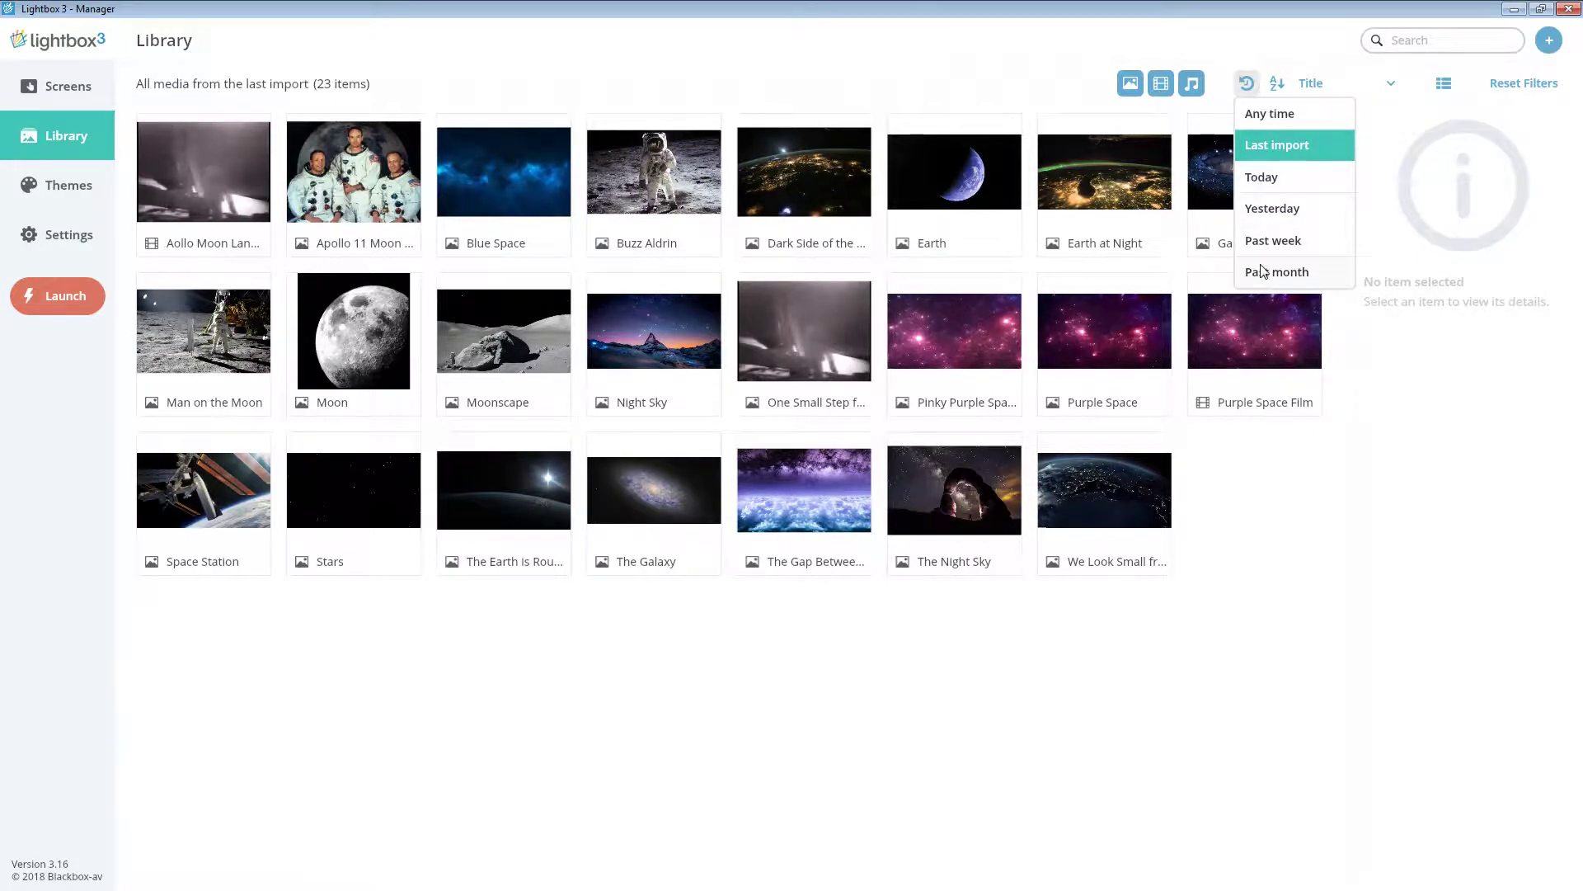
{"action": "left_click", "coordinate": [1285, 114]}
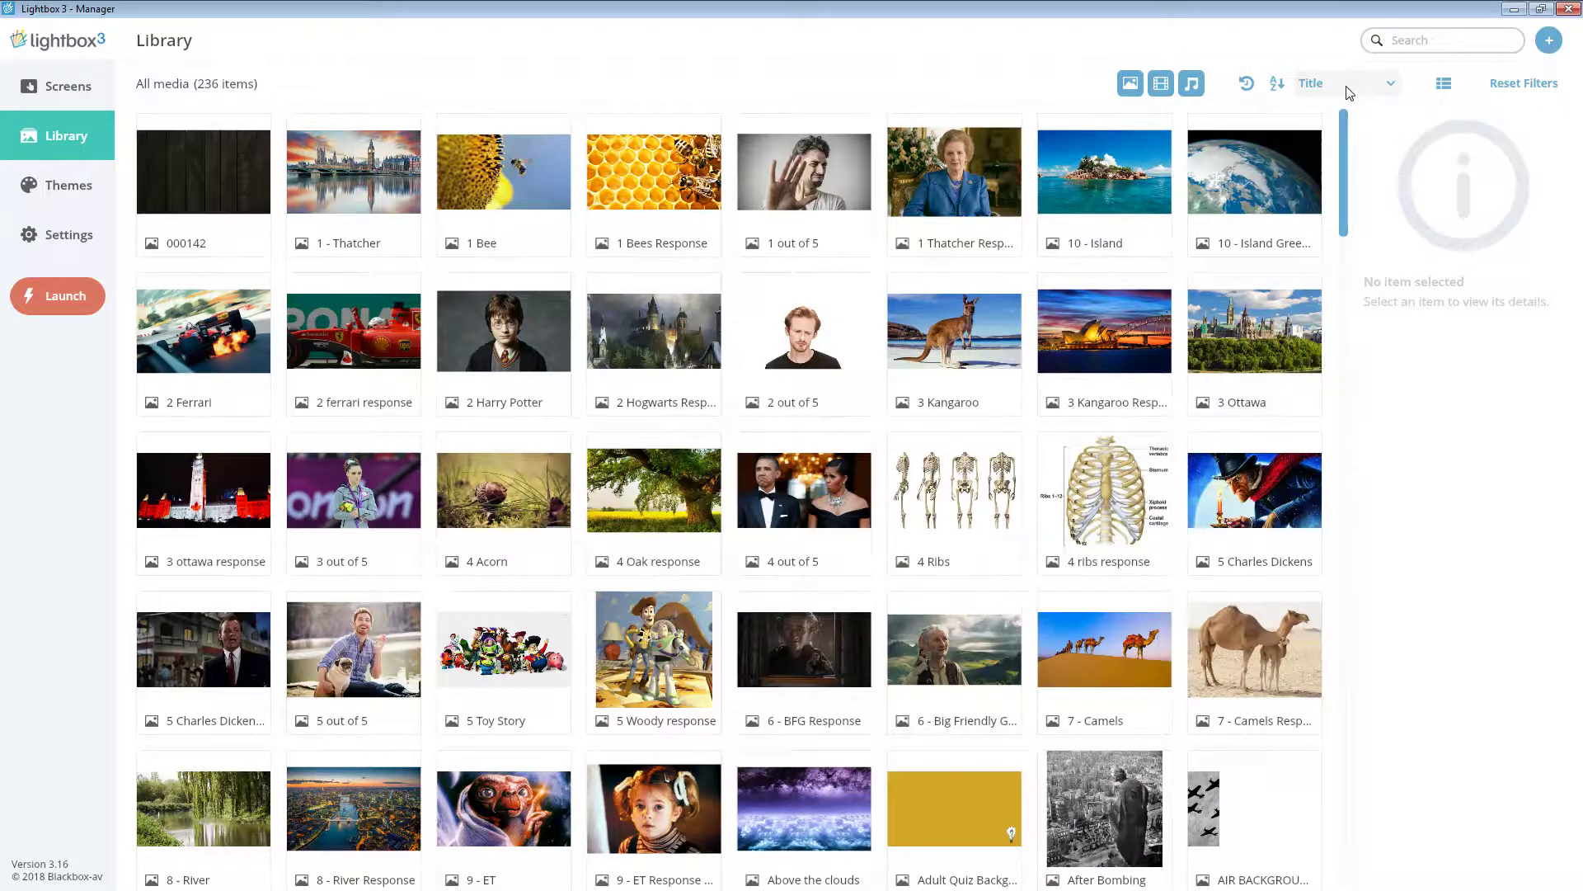
- Sort the media by date imported, date modified, type, then title, and reverse the sort direction
{"action": "left_click", "coordinate": [1370, 85]}
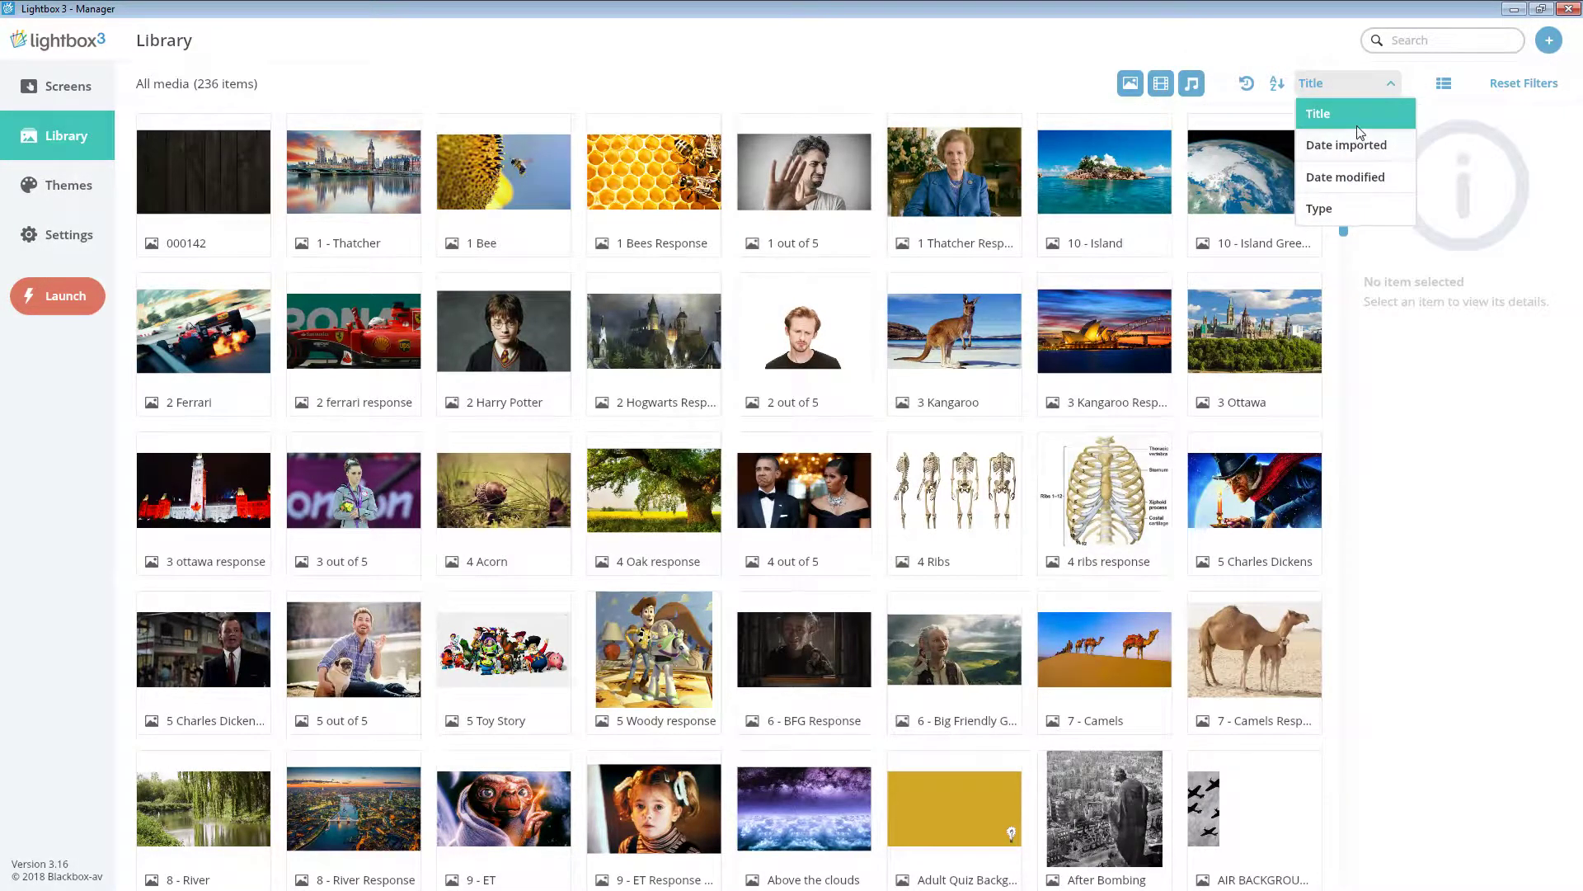
{"action": "left_click", "coordinate": [1352, 147]}
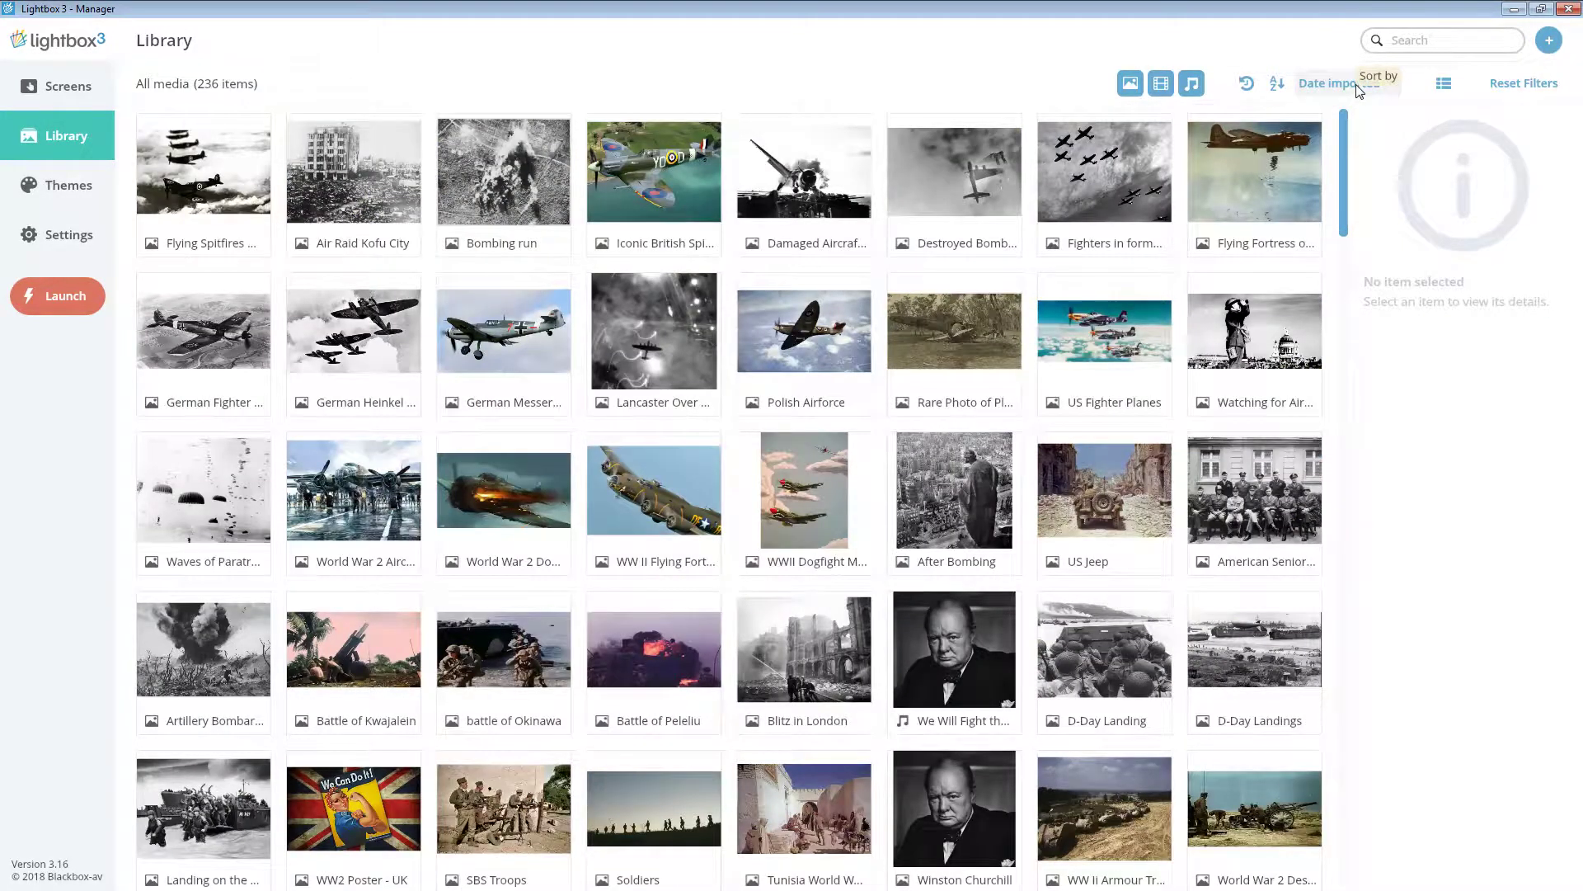
{"action": "left_click", "coordinate": [1359, 90]}
{"action": "left_click", "coordinate": [1339, 170]}
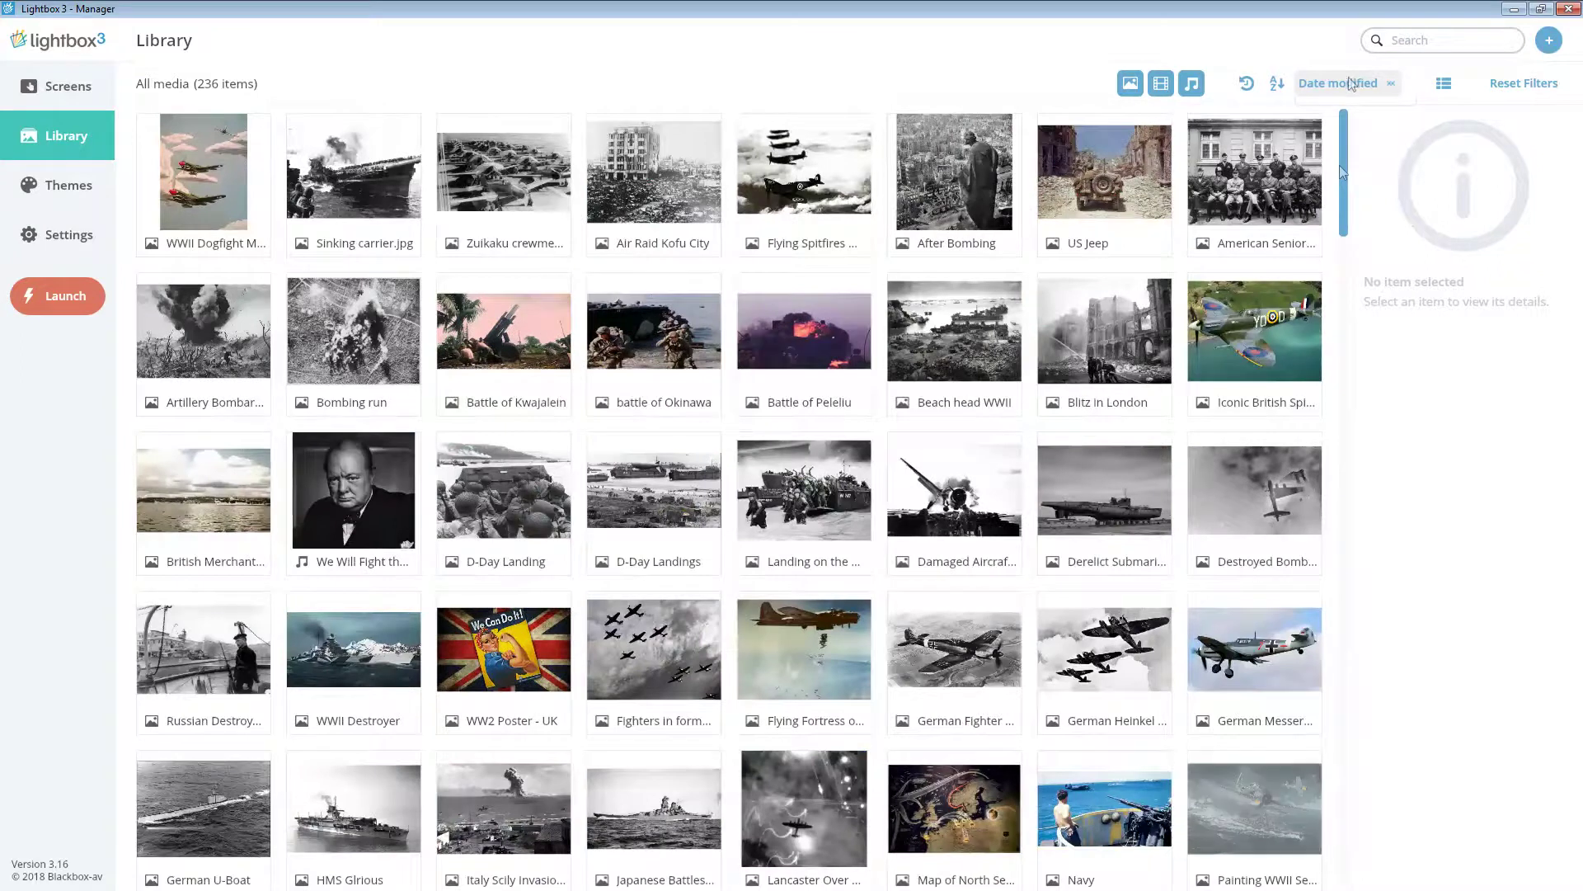
{"action": "left_click", "coordinate": [1352, 83]}
{"action": "left_click", "coordinate": [1340, 202]}
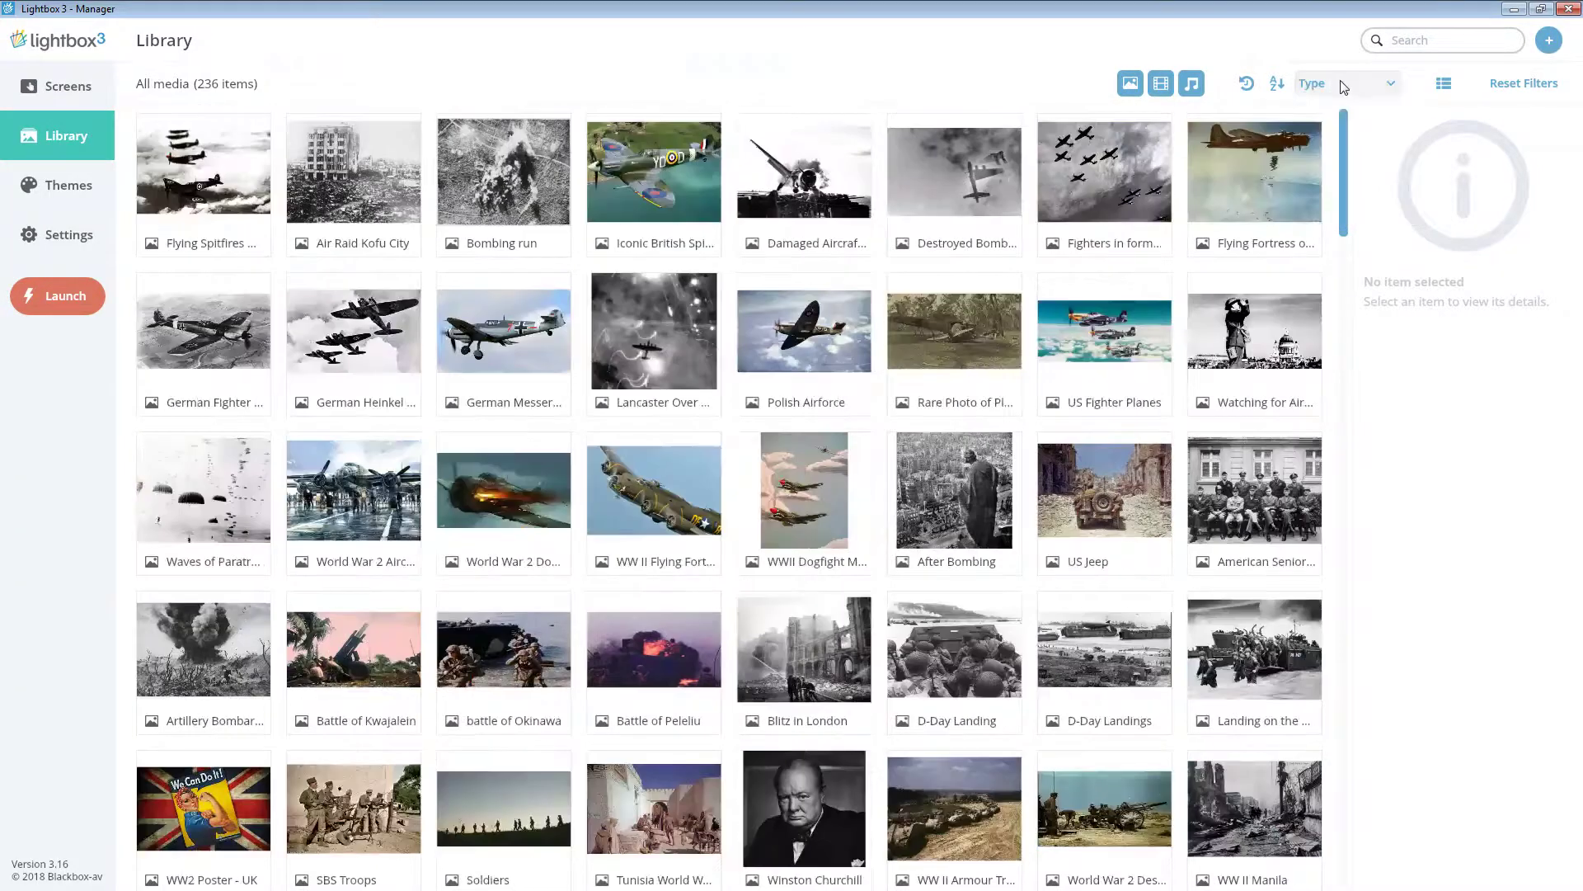
{"action": "left_click", "coordinate": [1344, 85]}
{"action": "left_click", "coordinate": [1340, 116]}
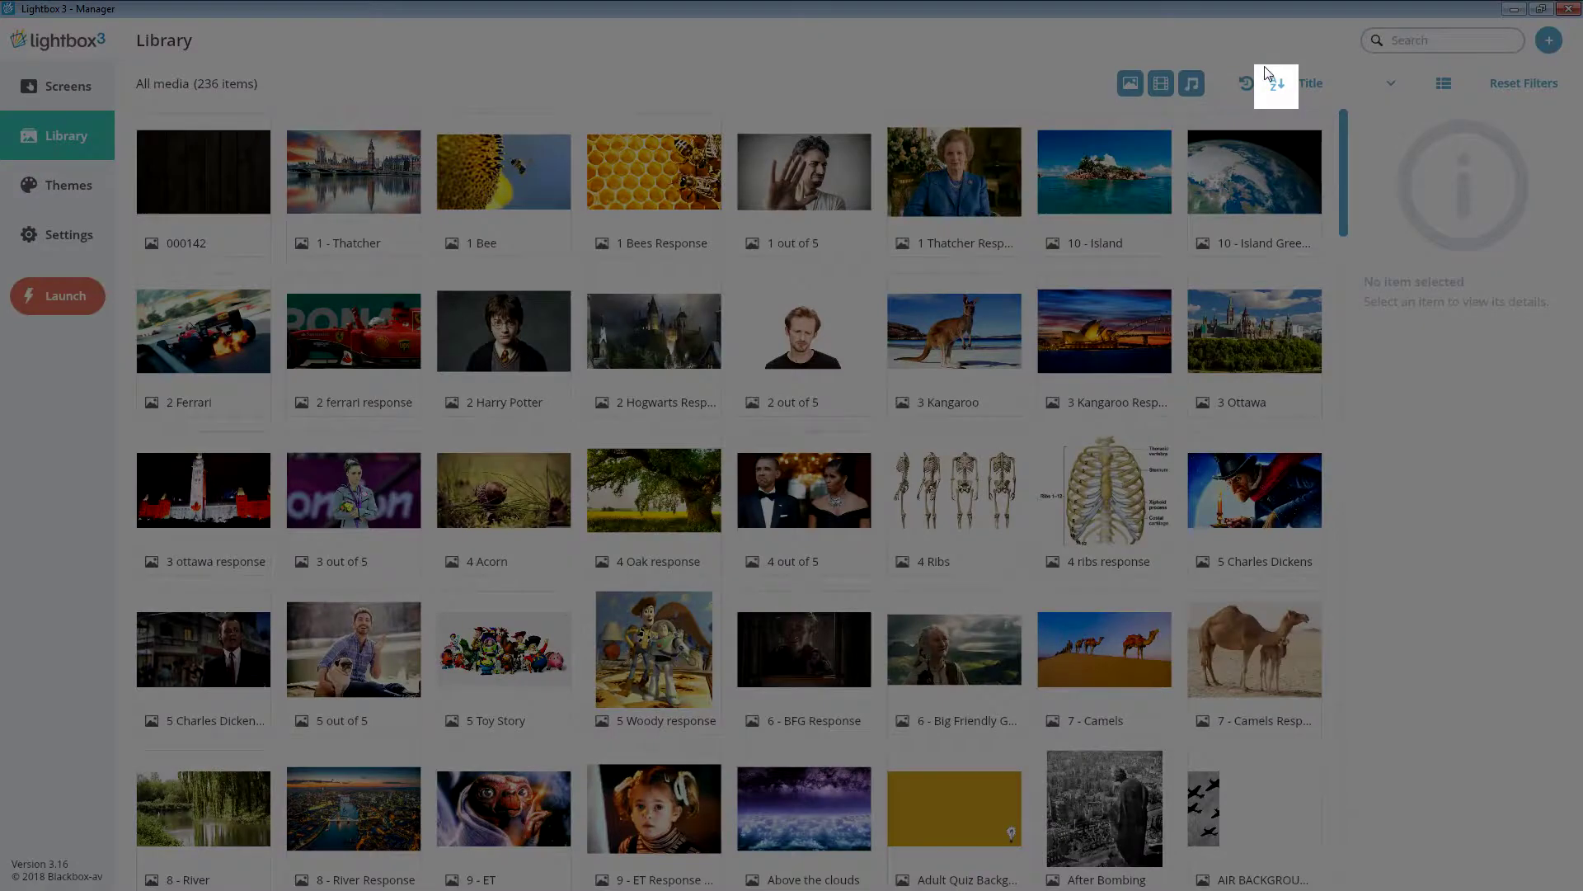
{"action": "left_click", "coordinate": [1285, 93]}
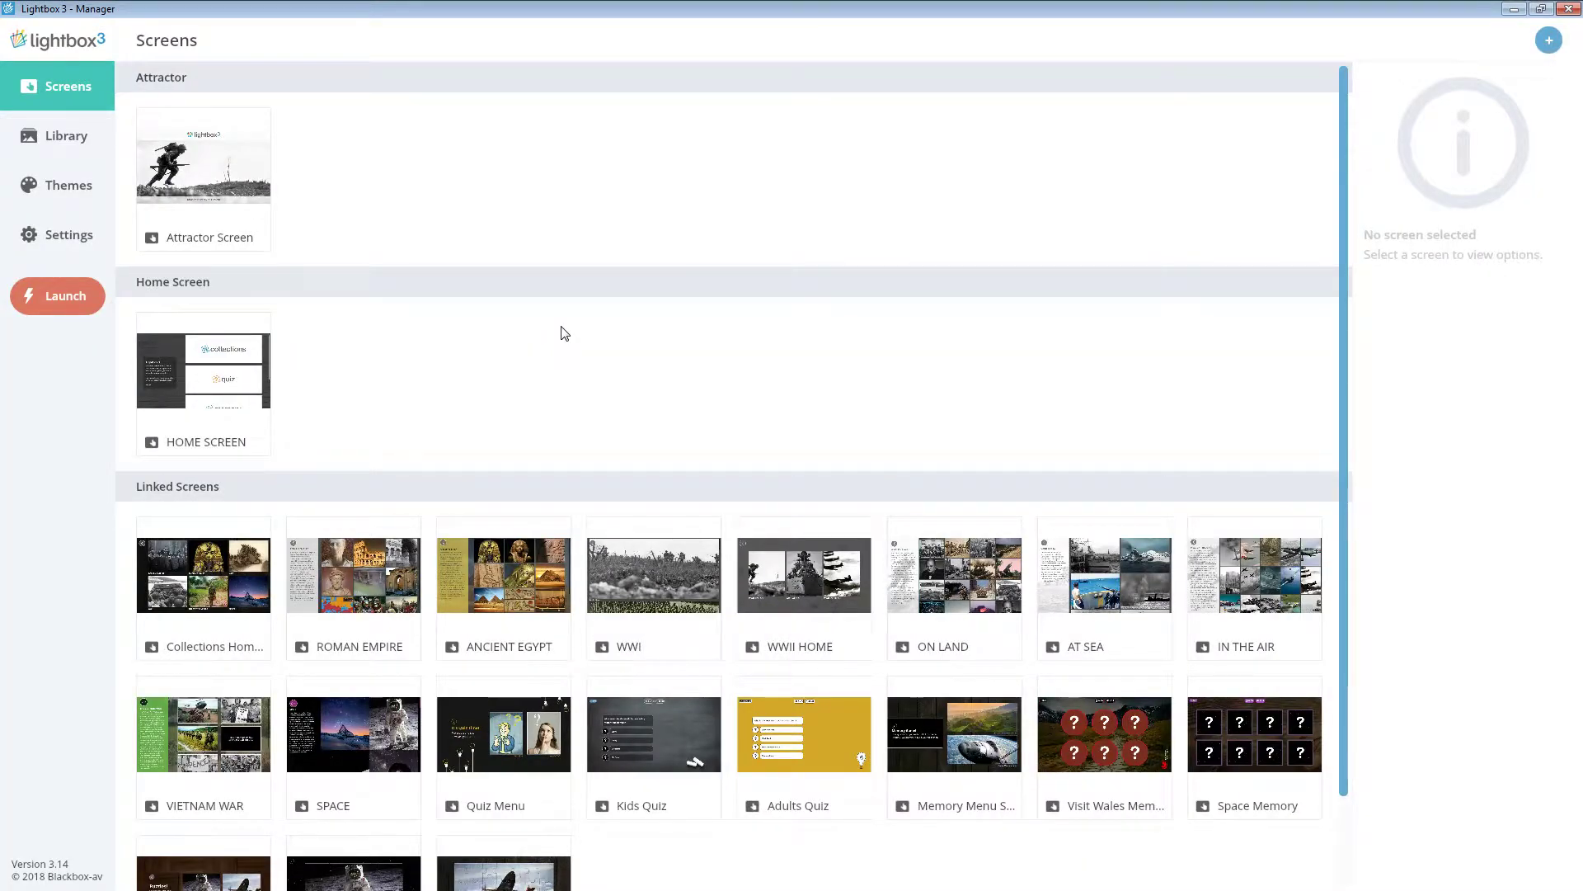
- Scroll down to the SPACE screen tile and open it in the screen editor
{"action": "scroll", "coordinate": [564, 334], "scroll_direction": "down", "scroll_amount": 1}
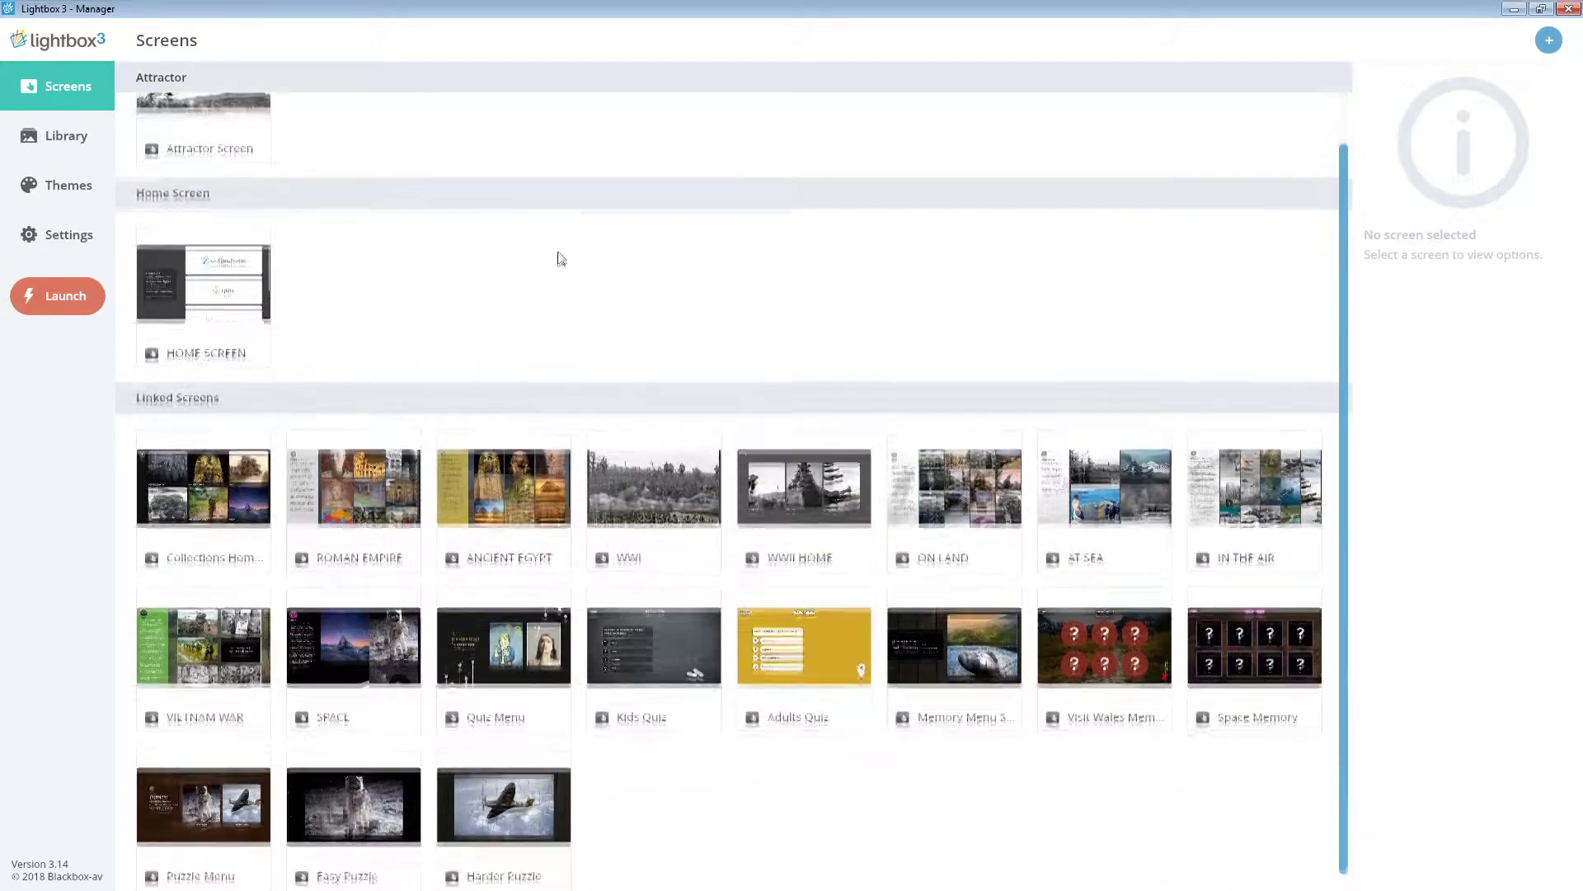
{"action": "double_click", "coordinate": [355, 645]}
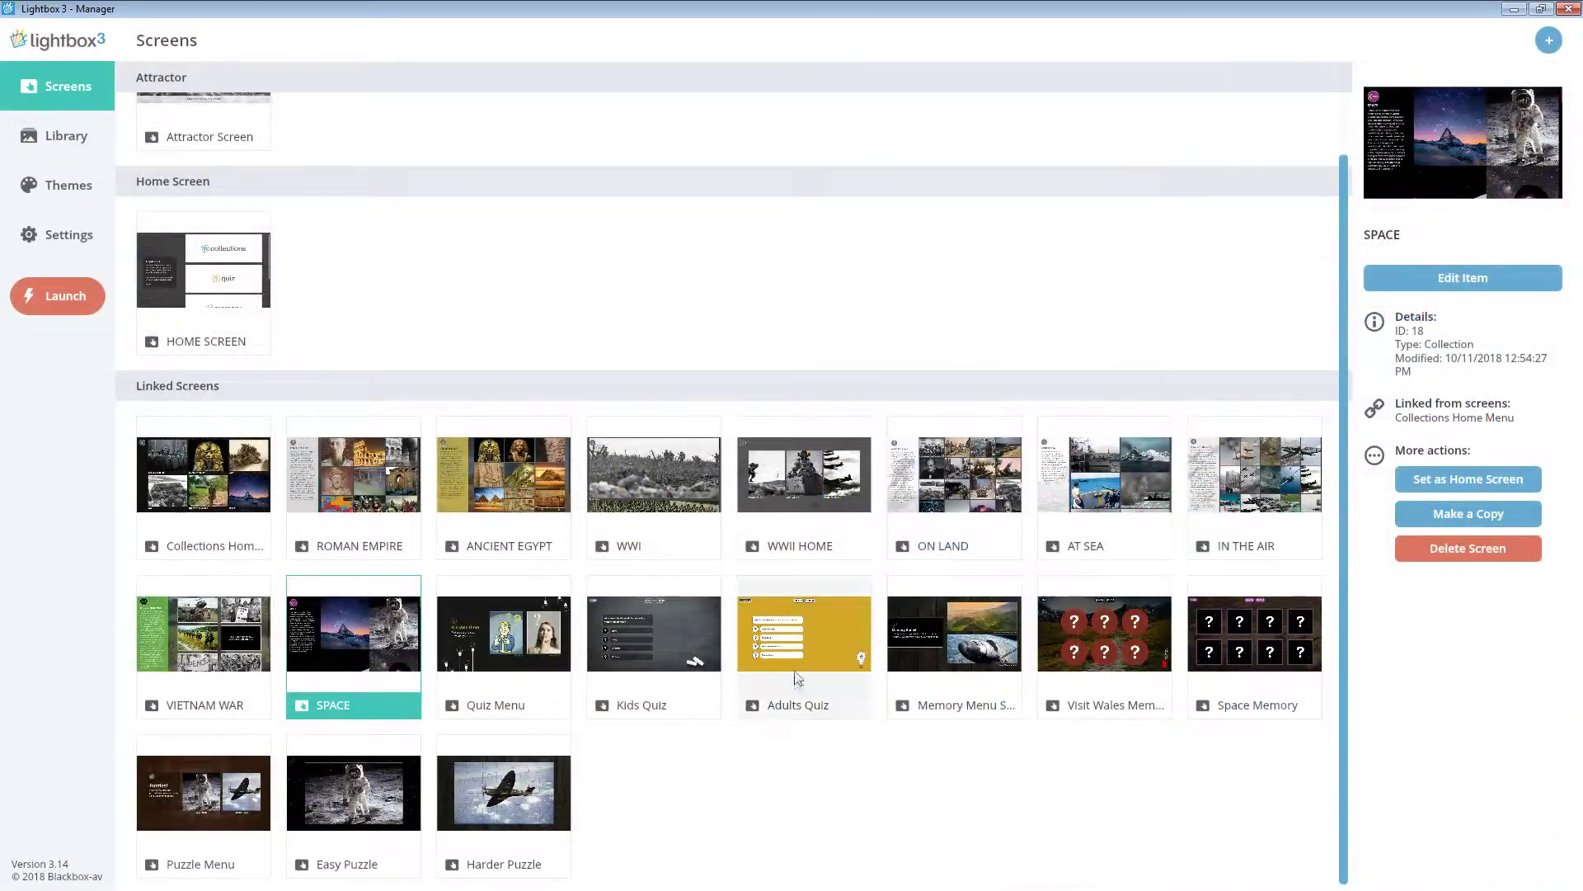
{"action": "double_click", "coordinate": [796, 668]}
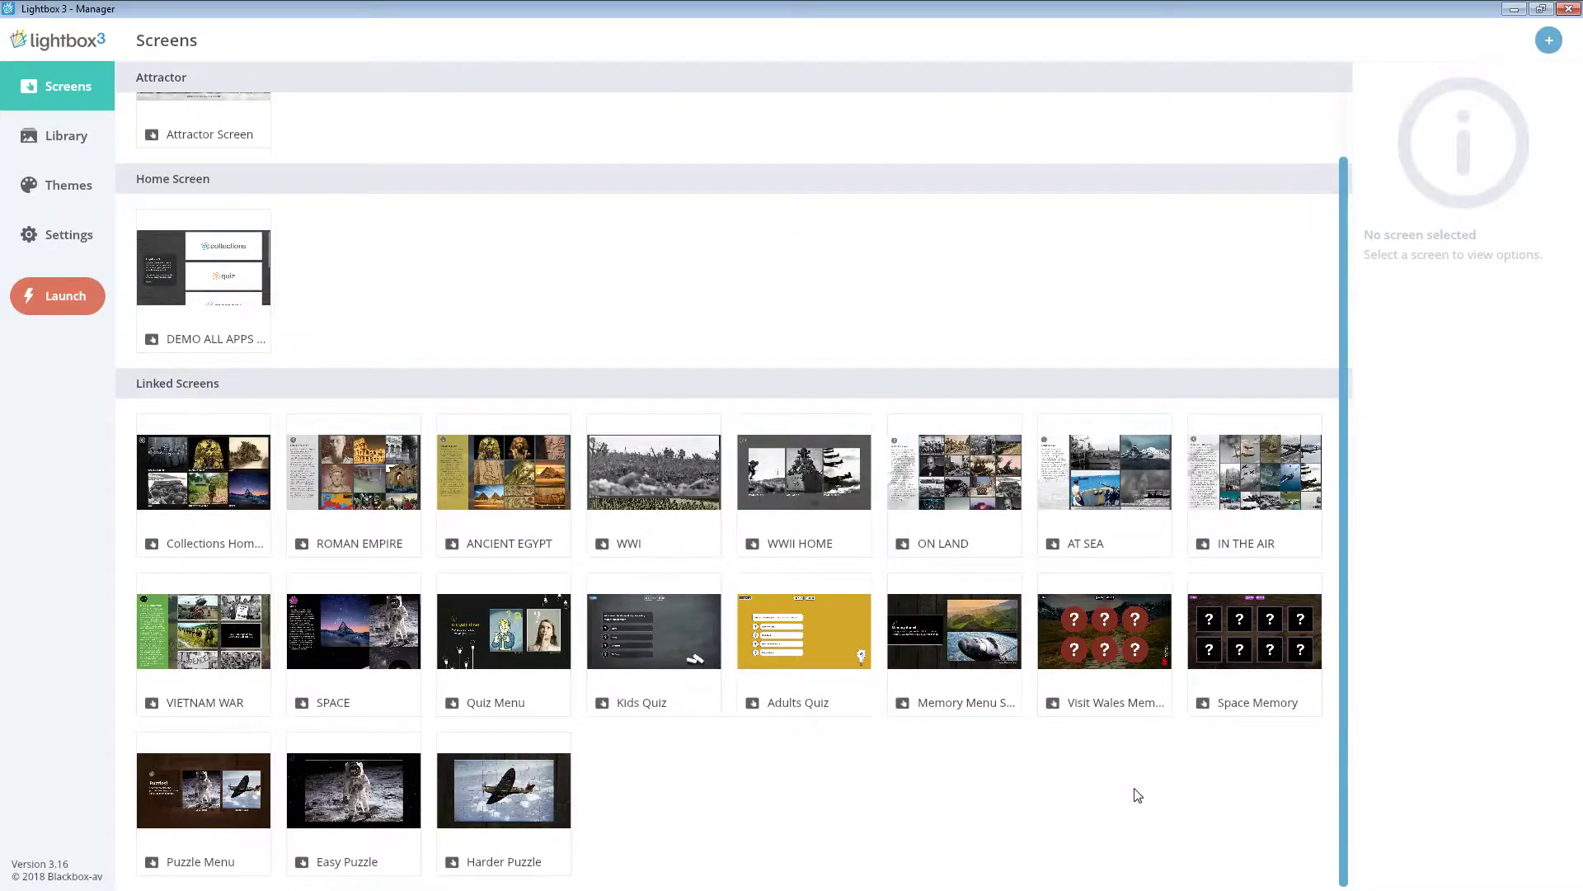
{"action": "left_click", "coordinate": [373, 642]}
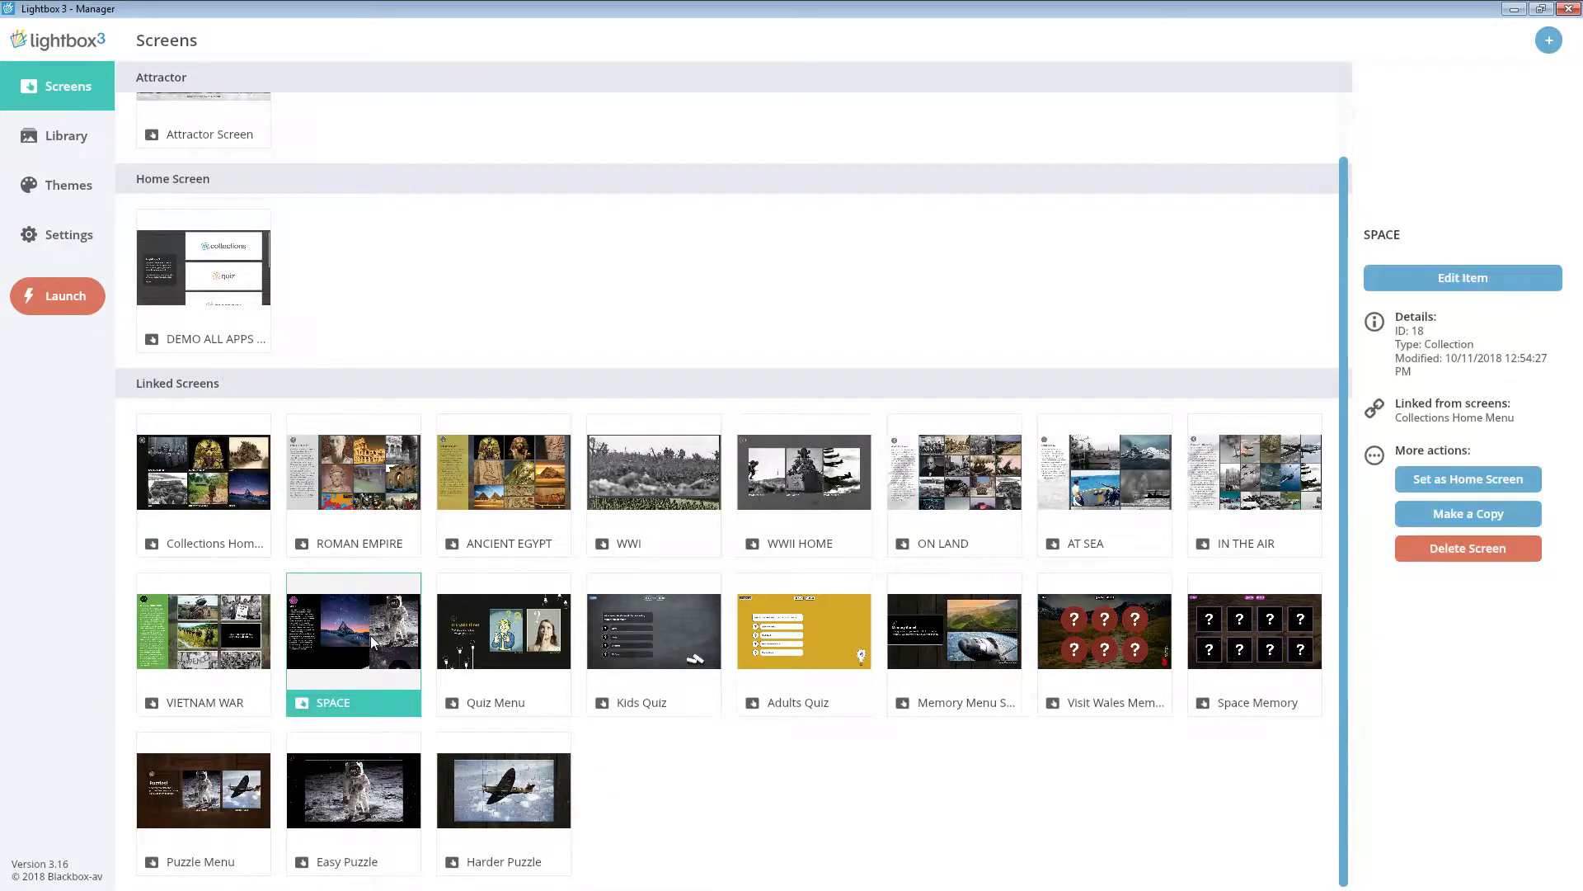
{"action": "double_click", "coordinate": [373, 643]}
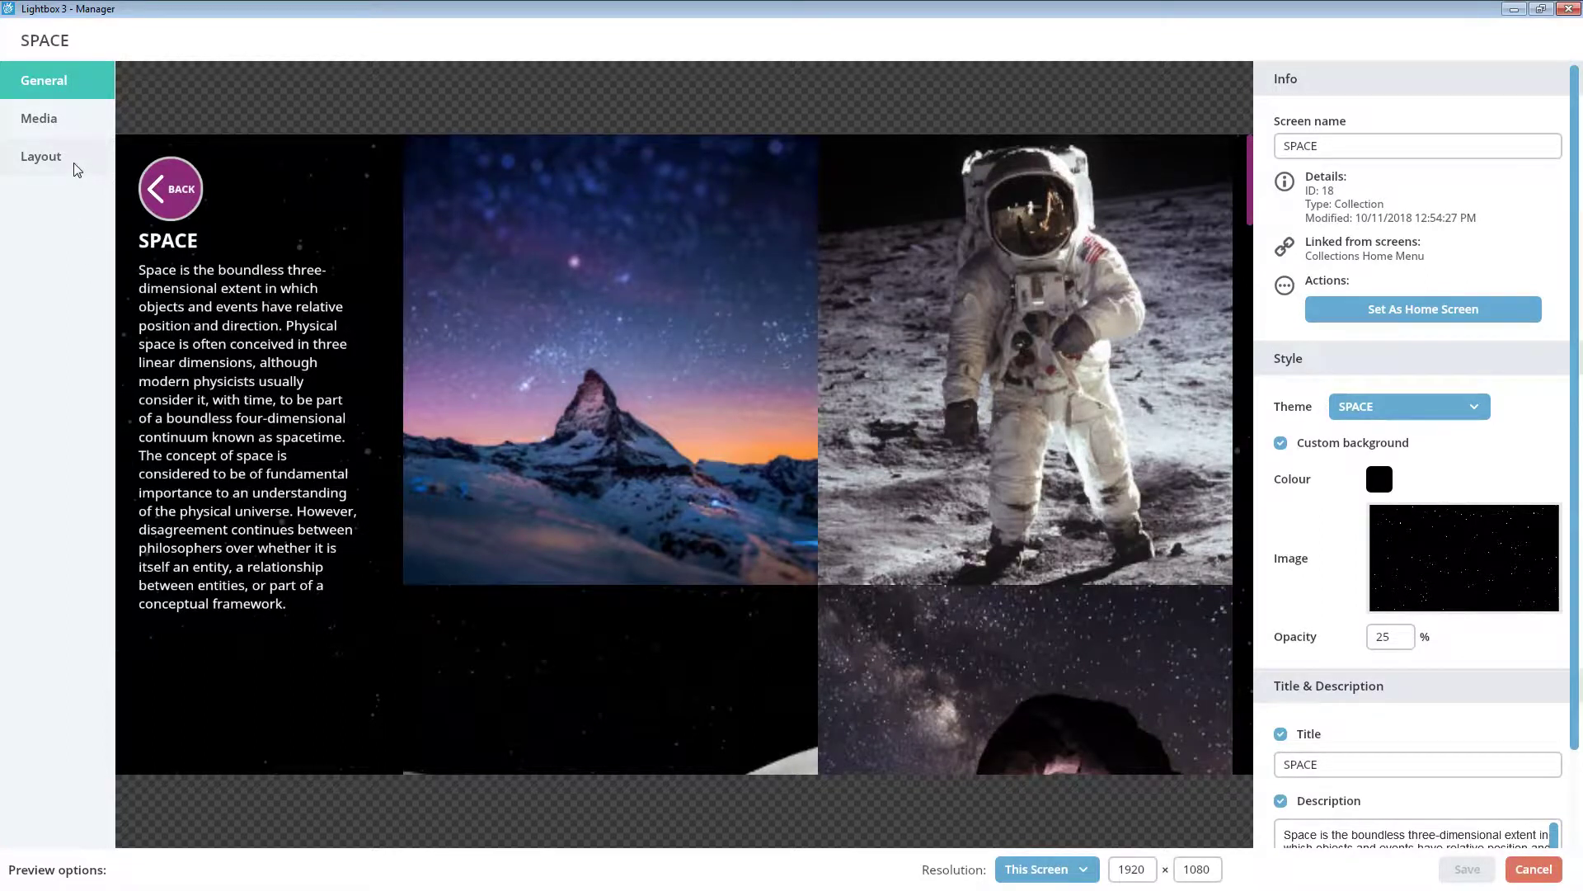
- In the SPACE layout settings, set title size 59, body size 26 and shrink tiles to 463 × 442
{"action": "left_click", "coordinate": [40, 156]}
{"action": "left_click", "coordinate": [1376, 162]}
{"action": "left_click", "coordinate": [1335, 200]}
{"action": "left_click_drag", "start_coordinate": [1341, 210], "coordinate": [1390, 207]}
{"action": "left_click", "coordinate": [1515, 163]}
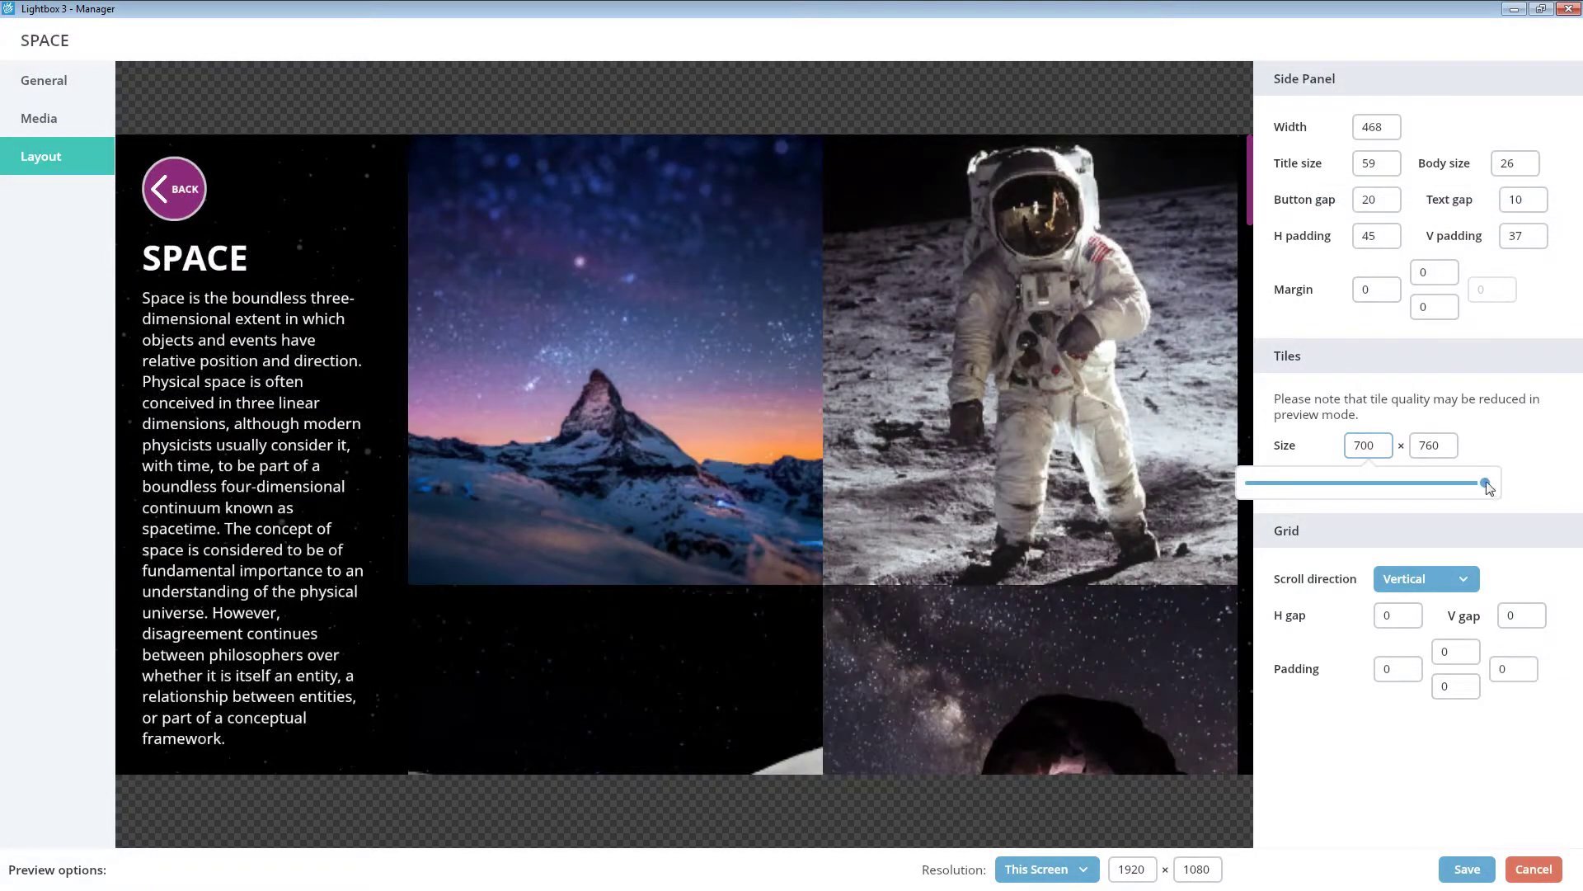
{"action": "left_click_drag", "start_coordinate": [1489, 485], "coordinate": [1449, 489]}
{"action": "left_click", "coordinate": [1443, 451]}
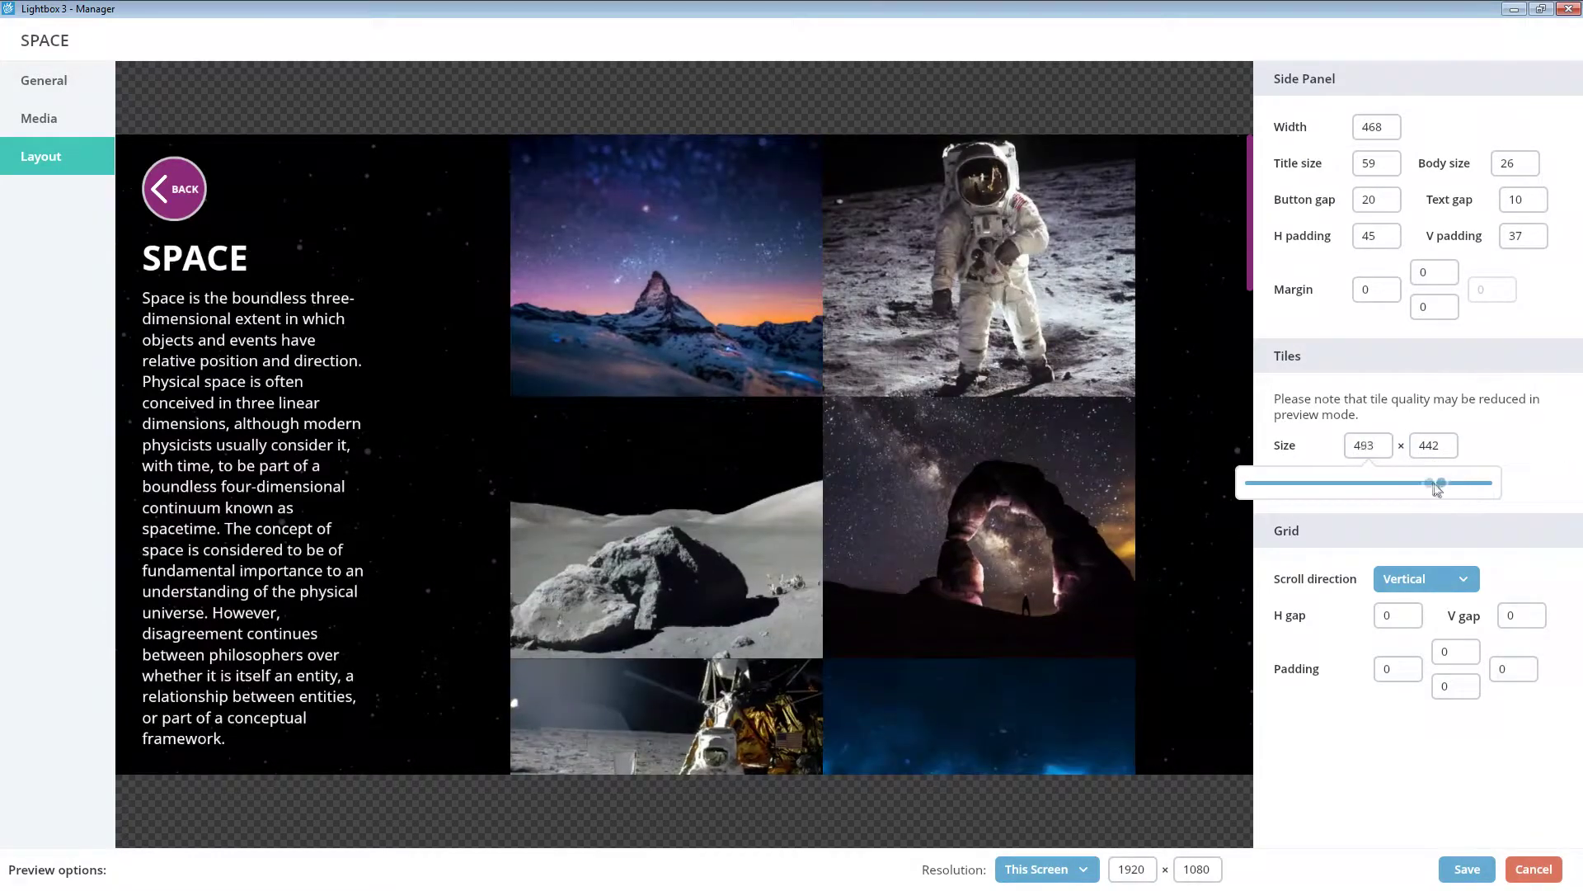
{"action": "left_click_drag", "start_coordinate": [1456, 482], "coordinate": [1409, 482]}
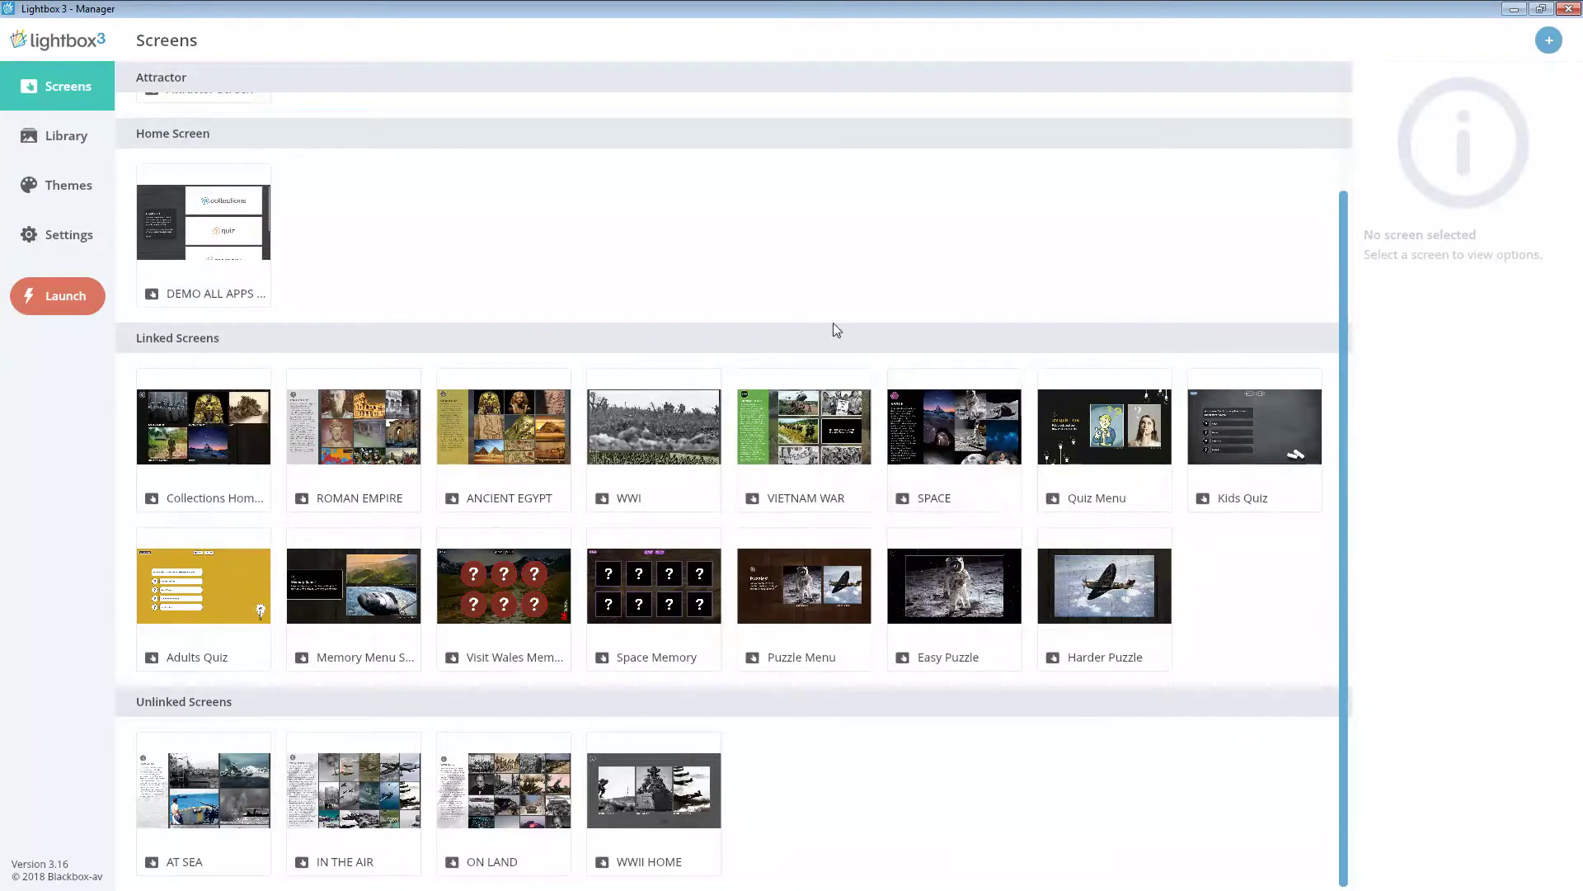
{"action": "scroll", "coordinate": [834, 323], "scroll_direction": "up", "scroll_amount": 3}
{"action": "double_click", "coordinate": [262, 218]}
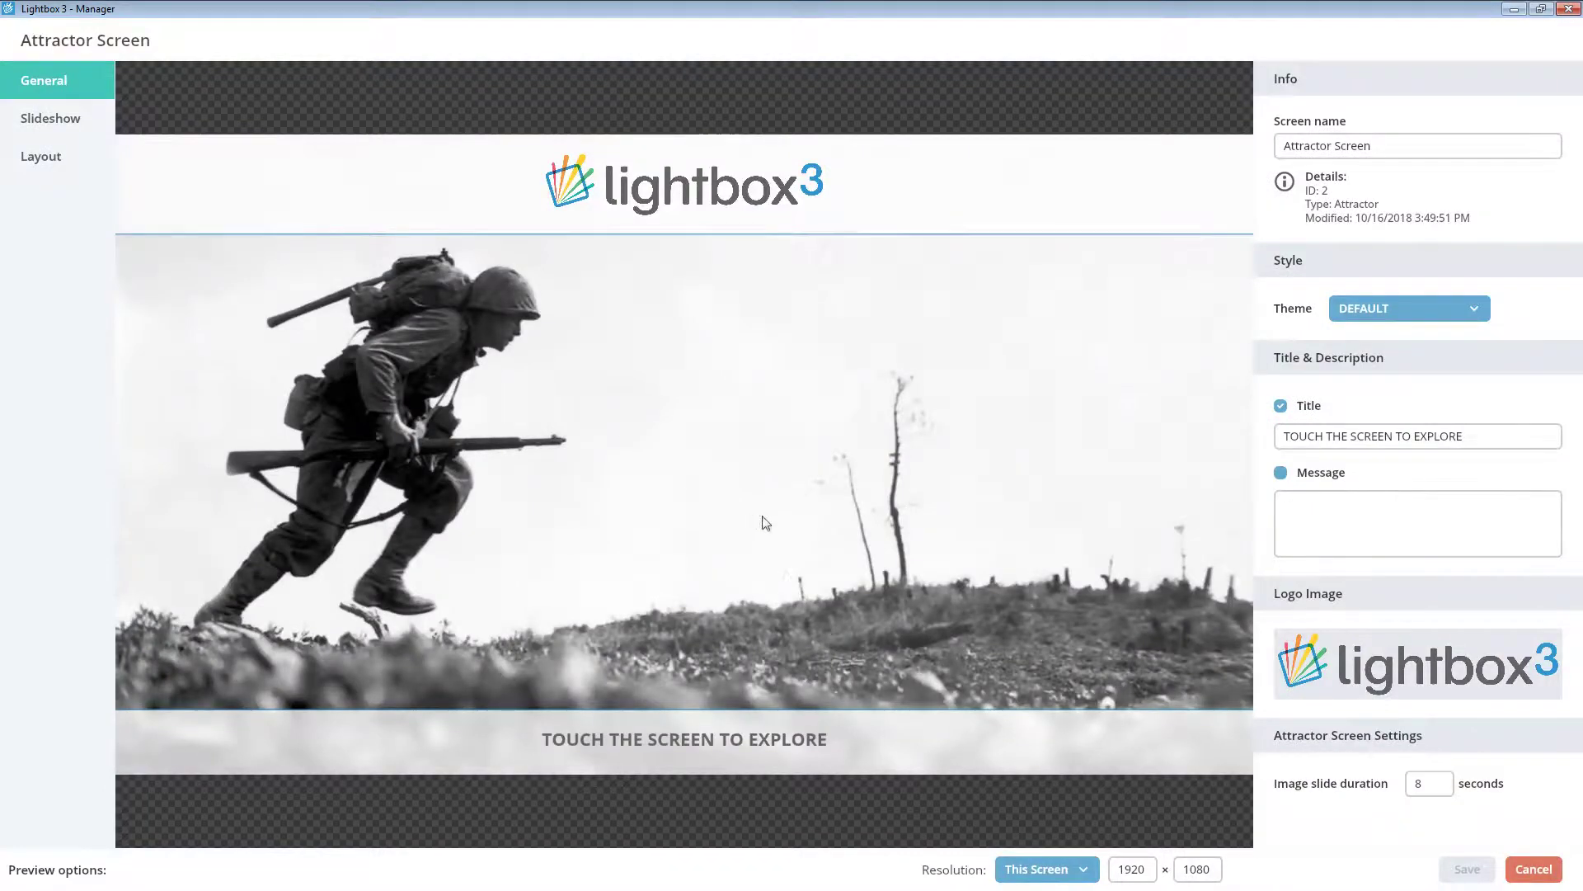
{"action": "left_click", "coordinate": [1533, 869]}
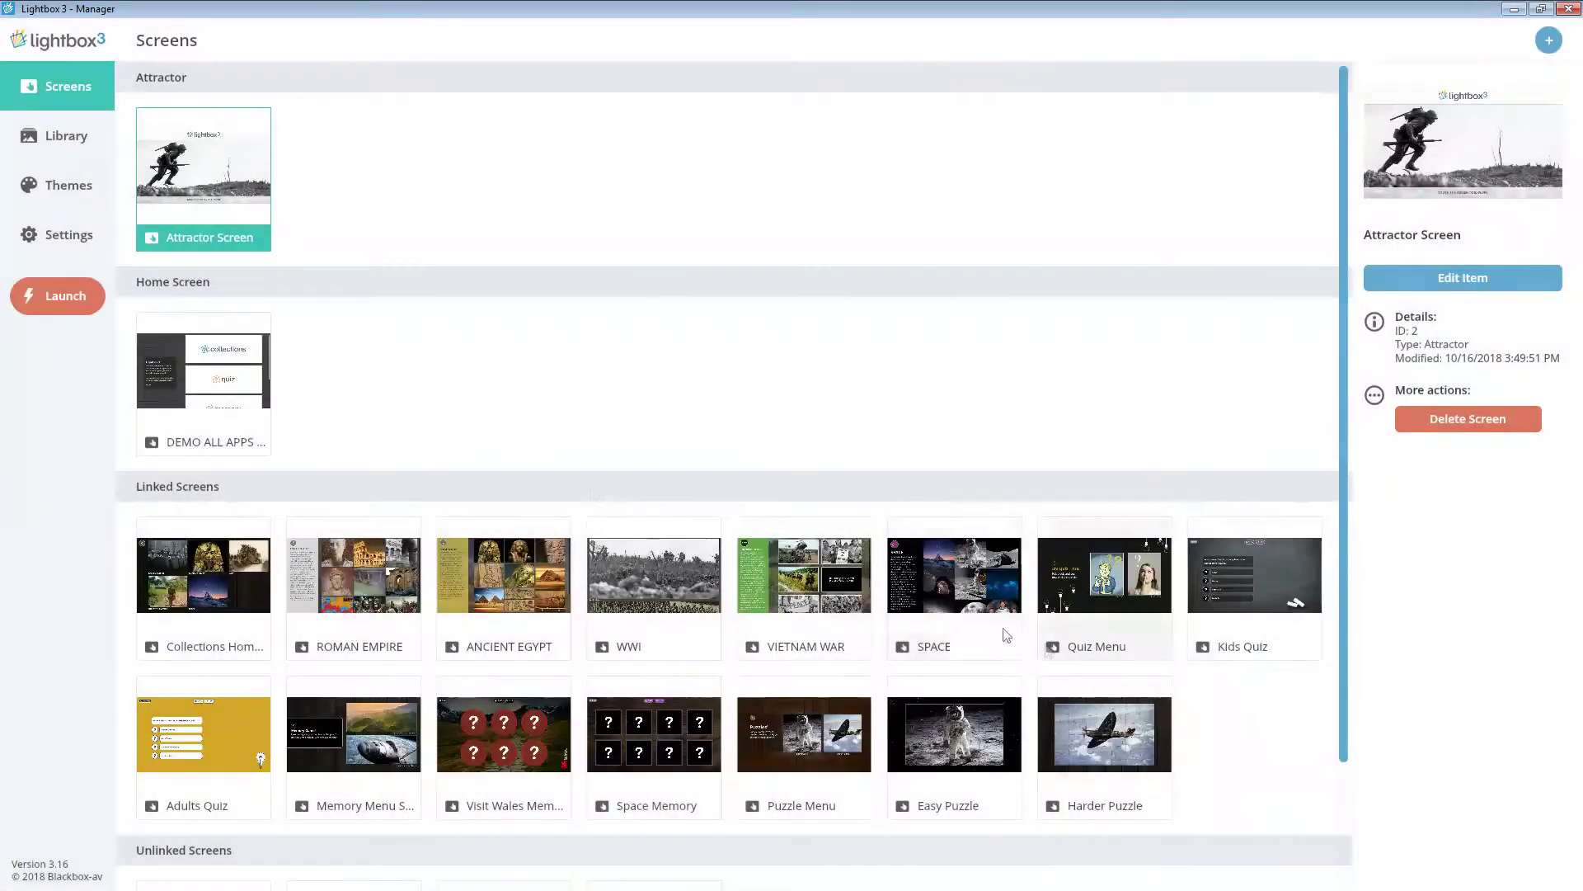
{"action": "double_click", "coordinate": [238, 384]}
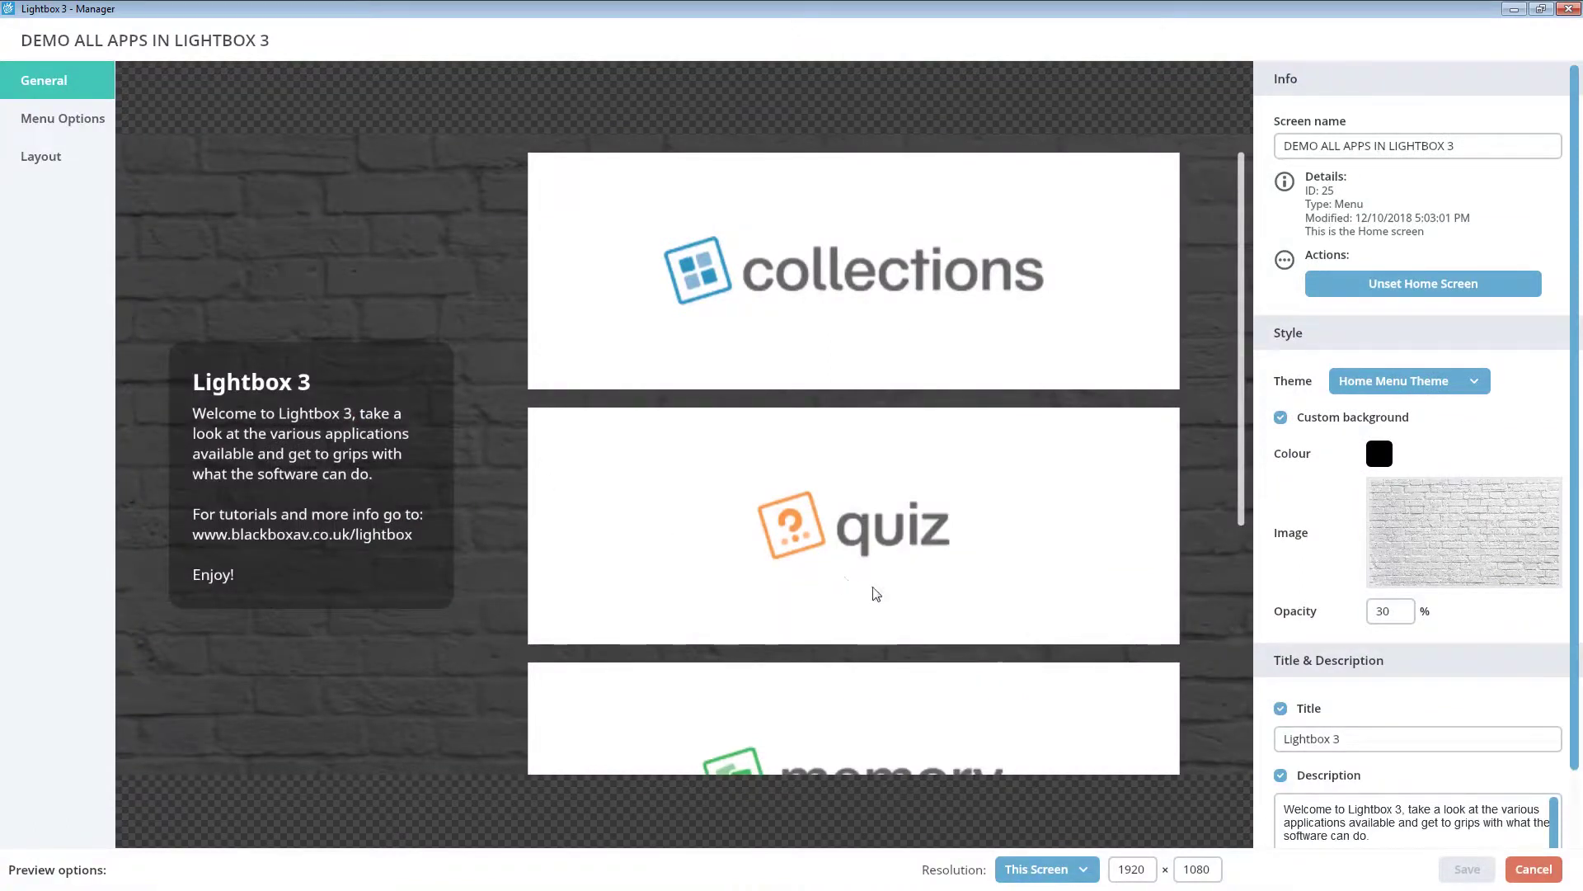
{"action": "left_click", "coordinate": [1516, 878]}
{"action": "scroll", "coordinate": [937, 644], "scroll_direction": "down", "scroll_amount": 2}
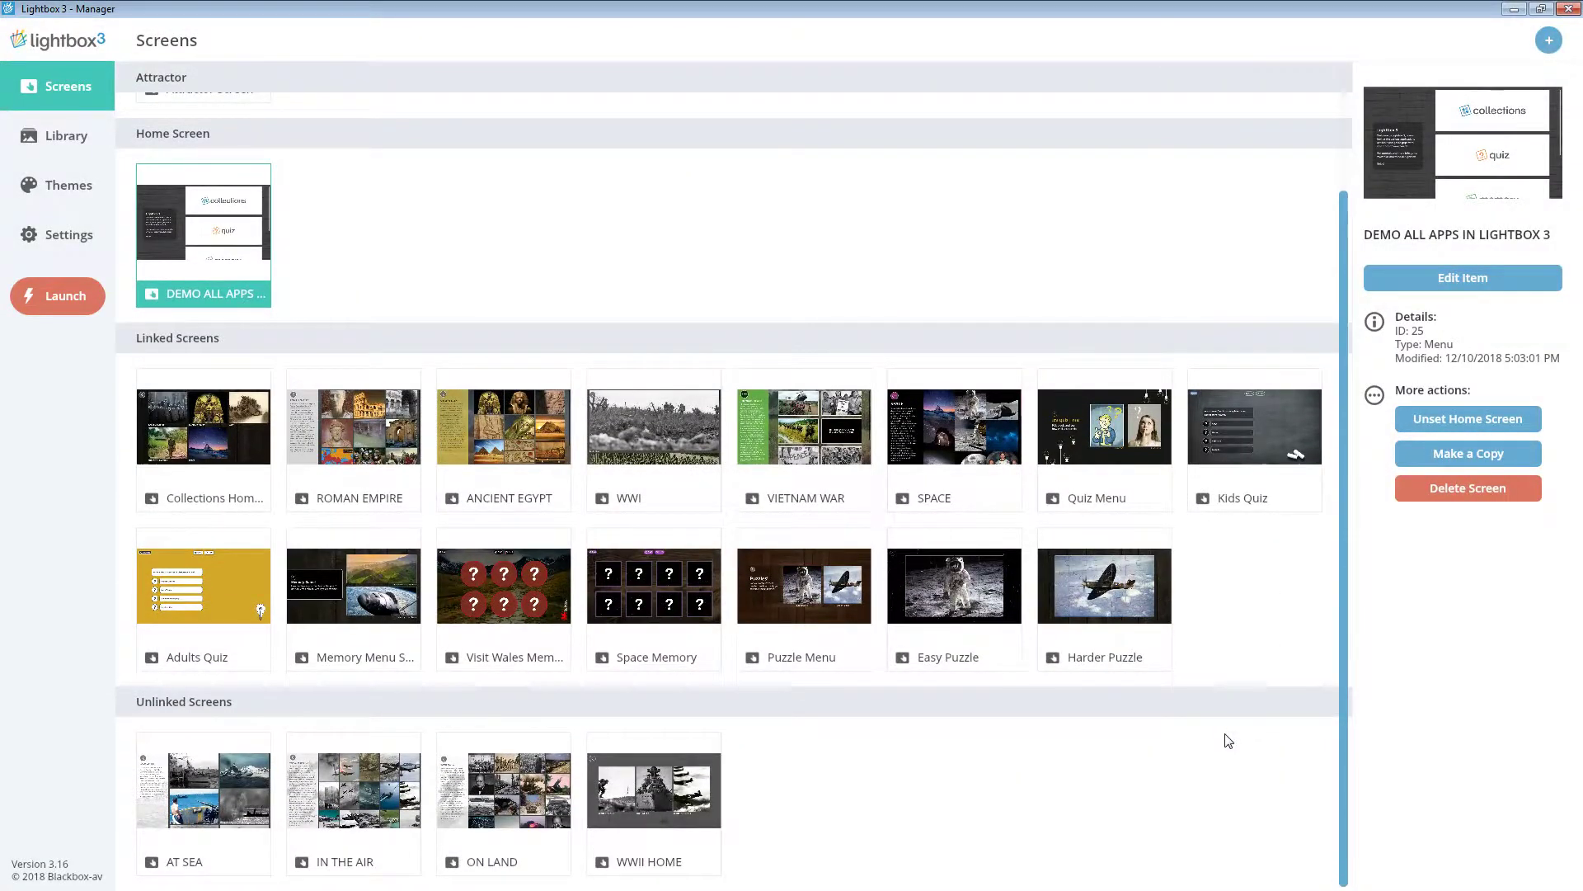
{"action": "left_click", "coordinate": [1092, 745]}
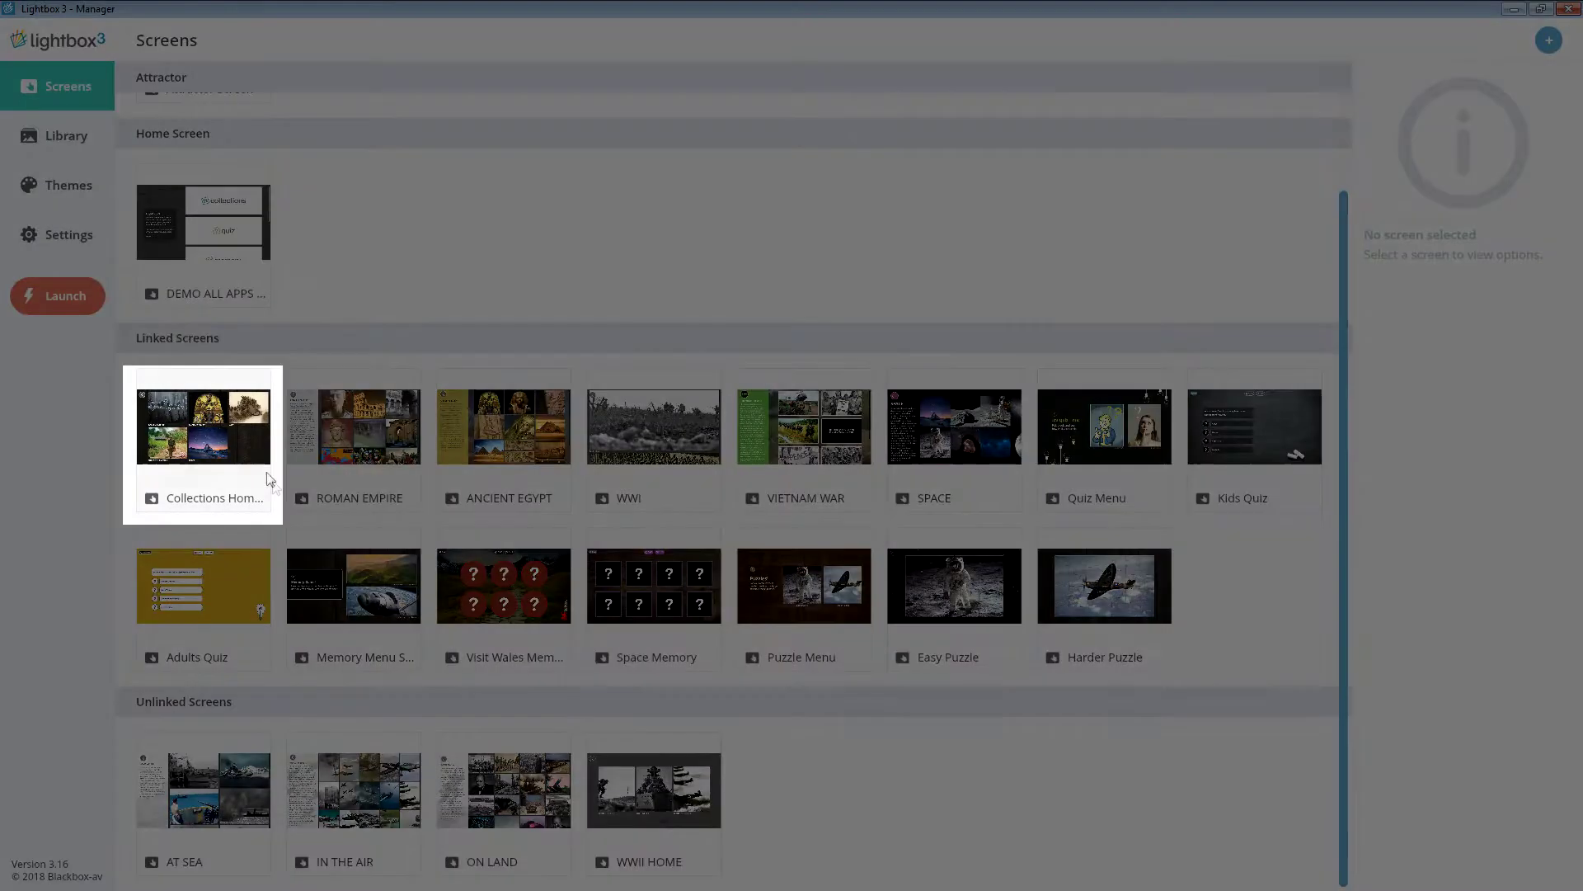
- Open the Collections Home Menu's menu options and add a new menu button
{"action": "left_click", "coordinate": [262, 463]}
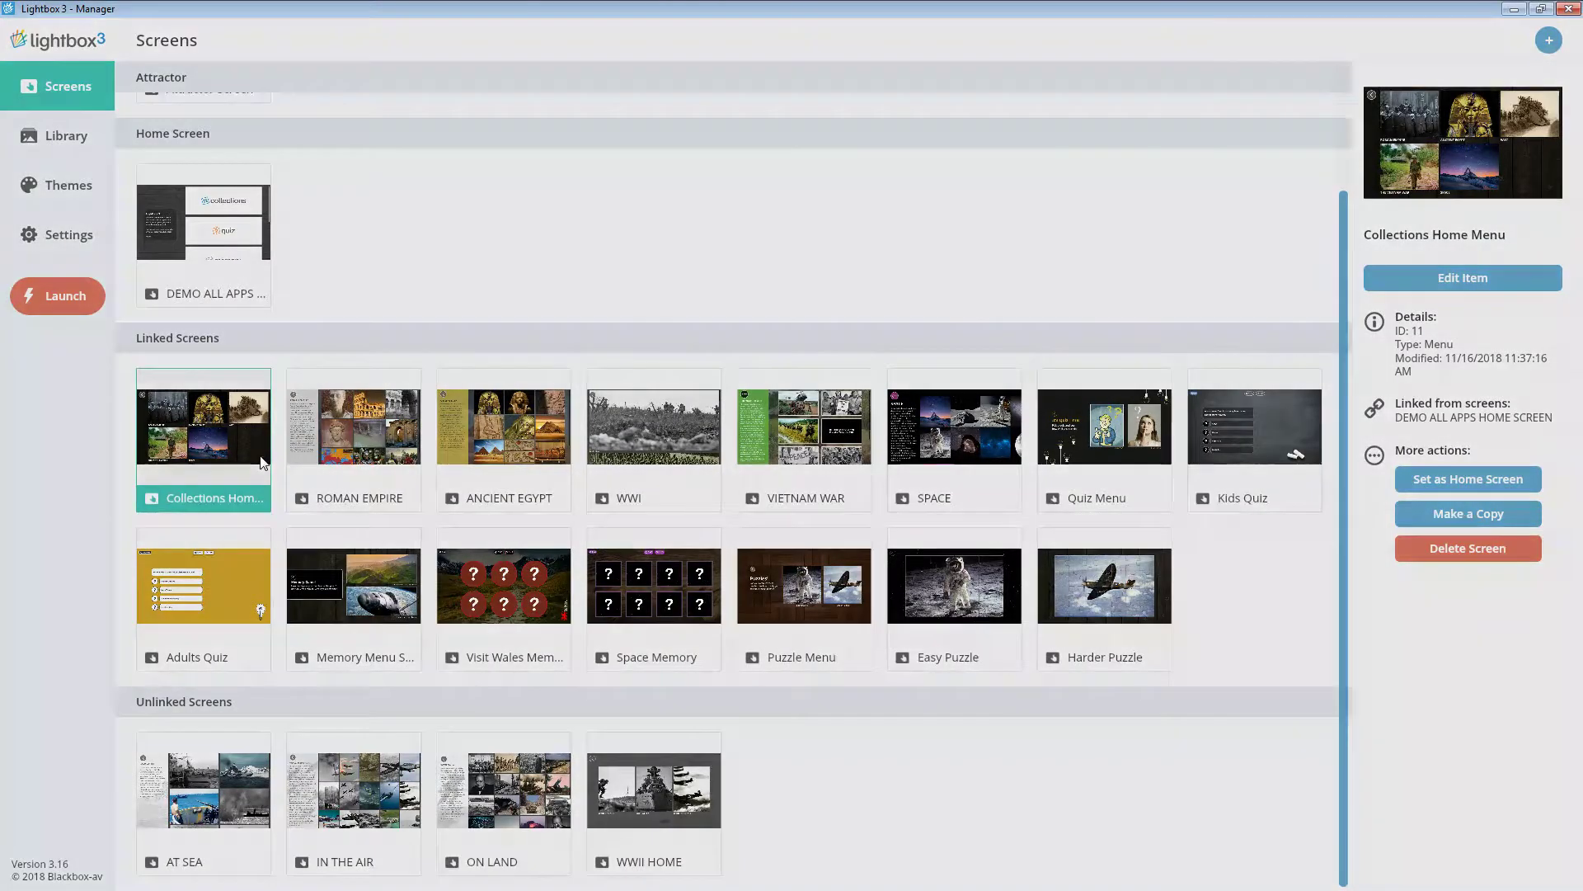
{"action": "double_click", "coordinate": [263, 464]}
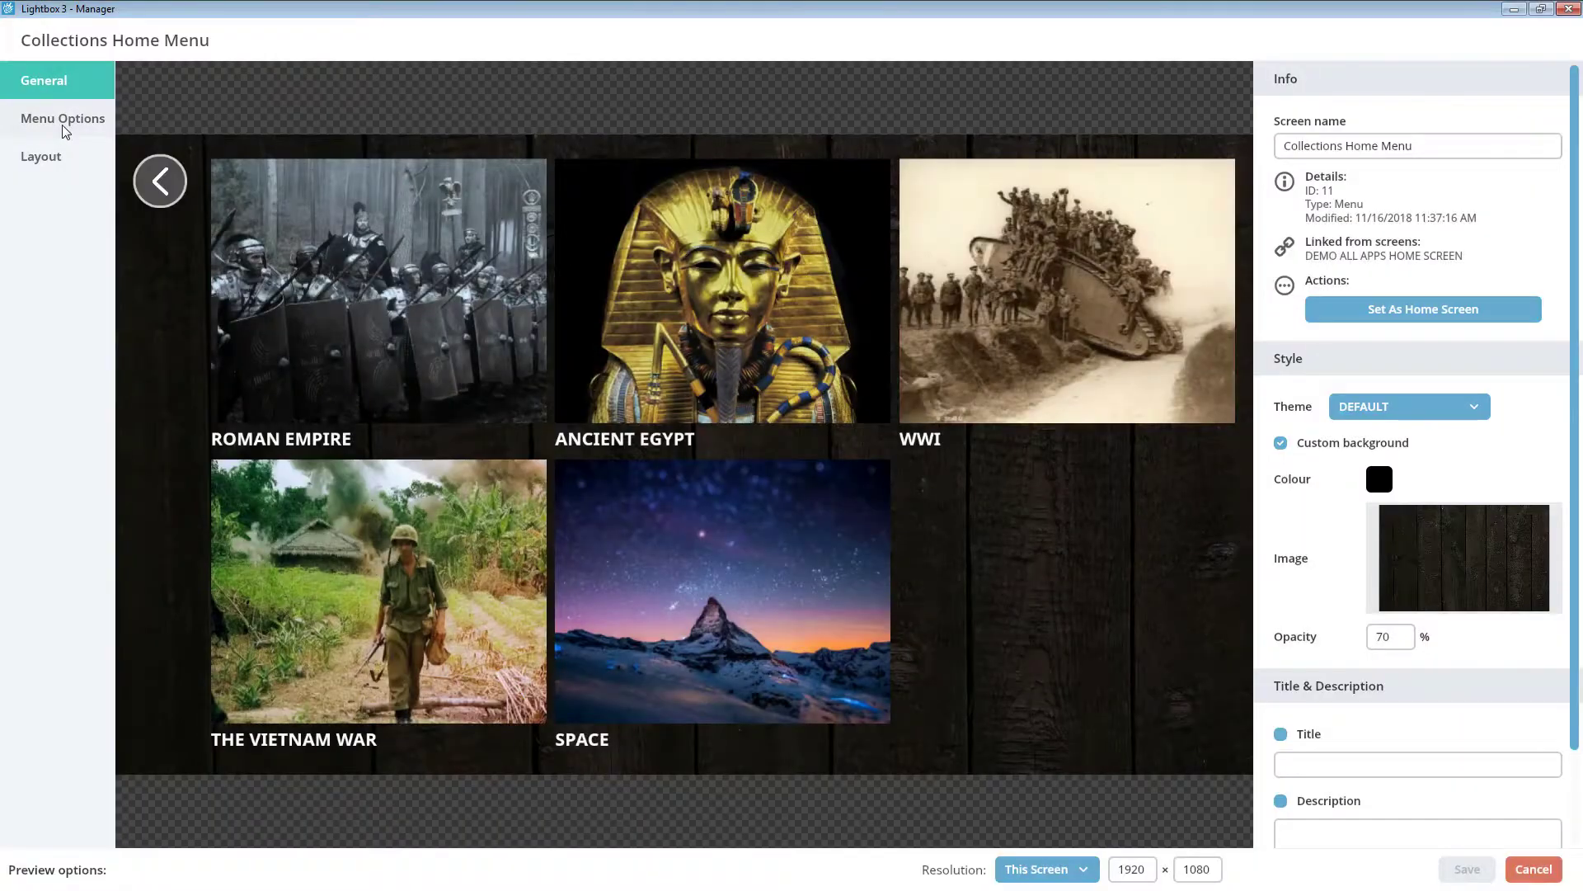
{"action": "left_click", "coordinate": [63, 126]}
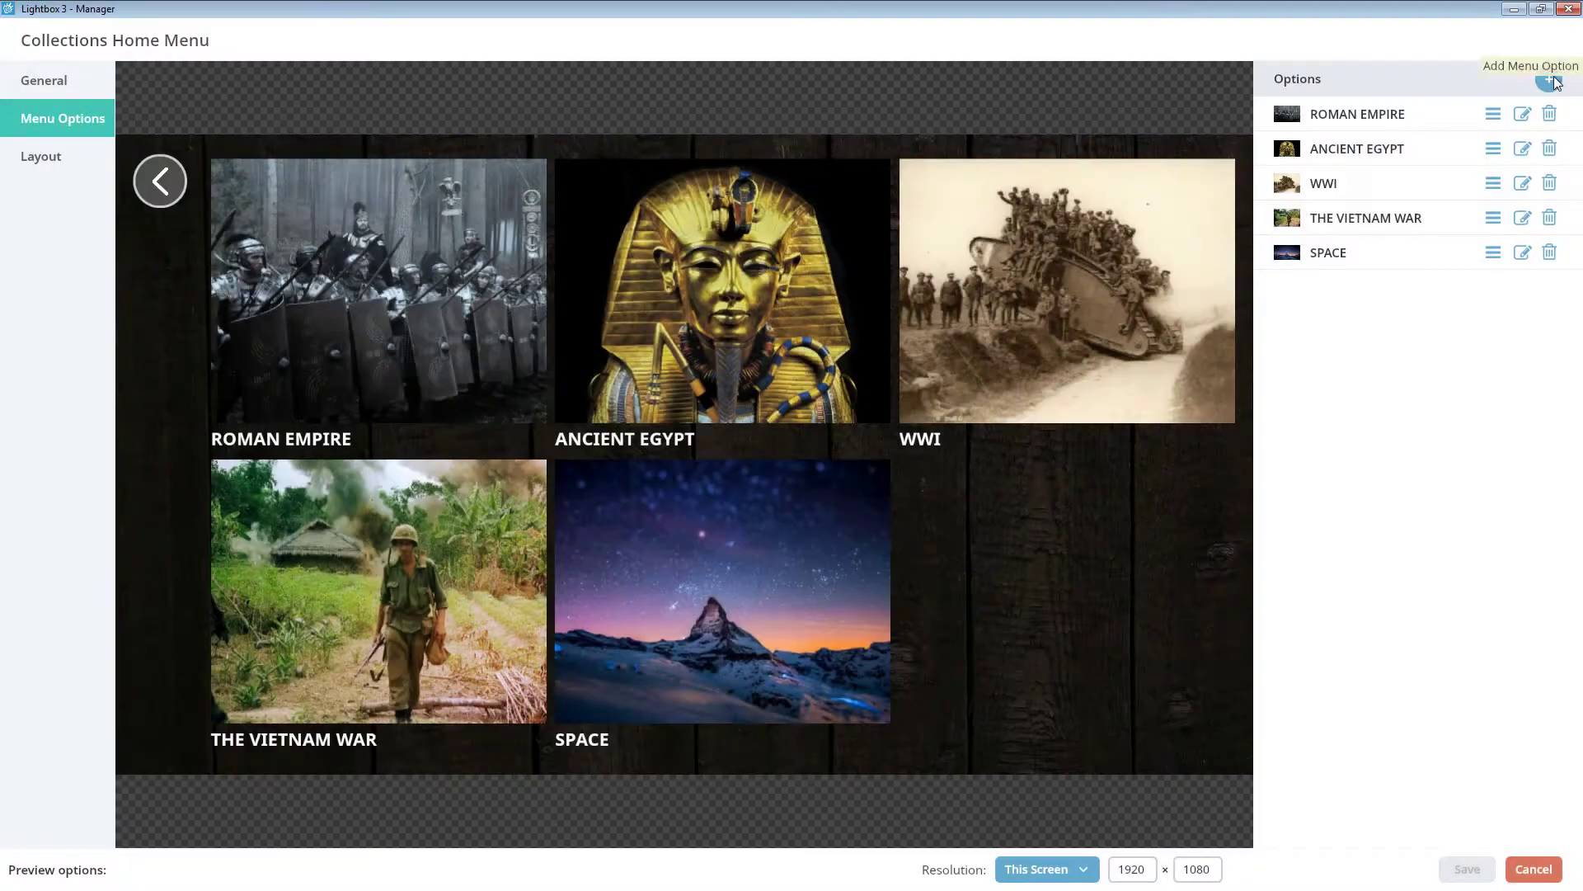
{"action": "left_click", "coordinate": [1548, 80]}
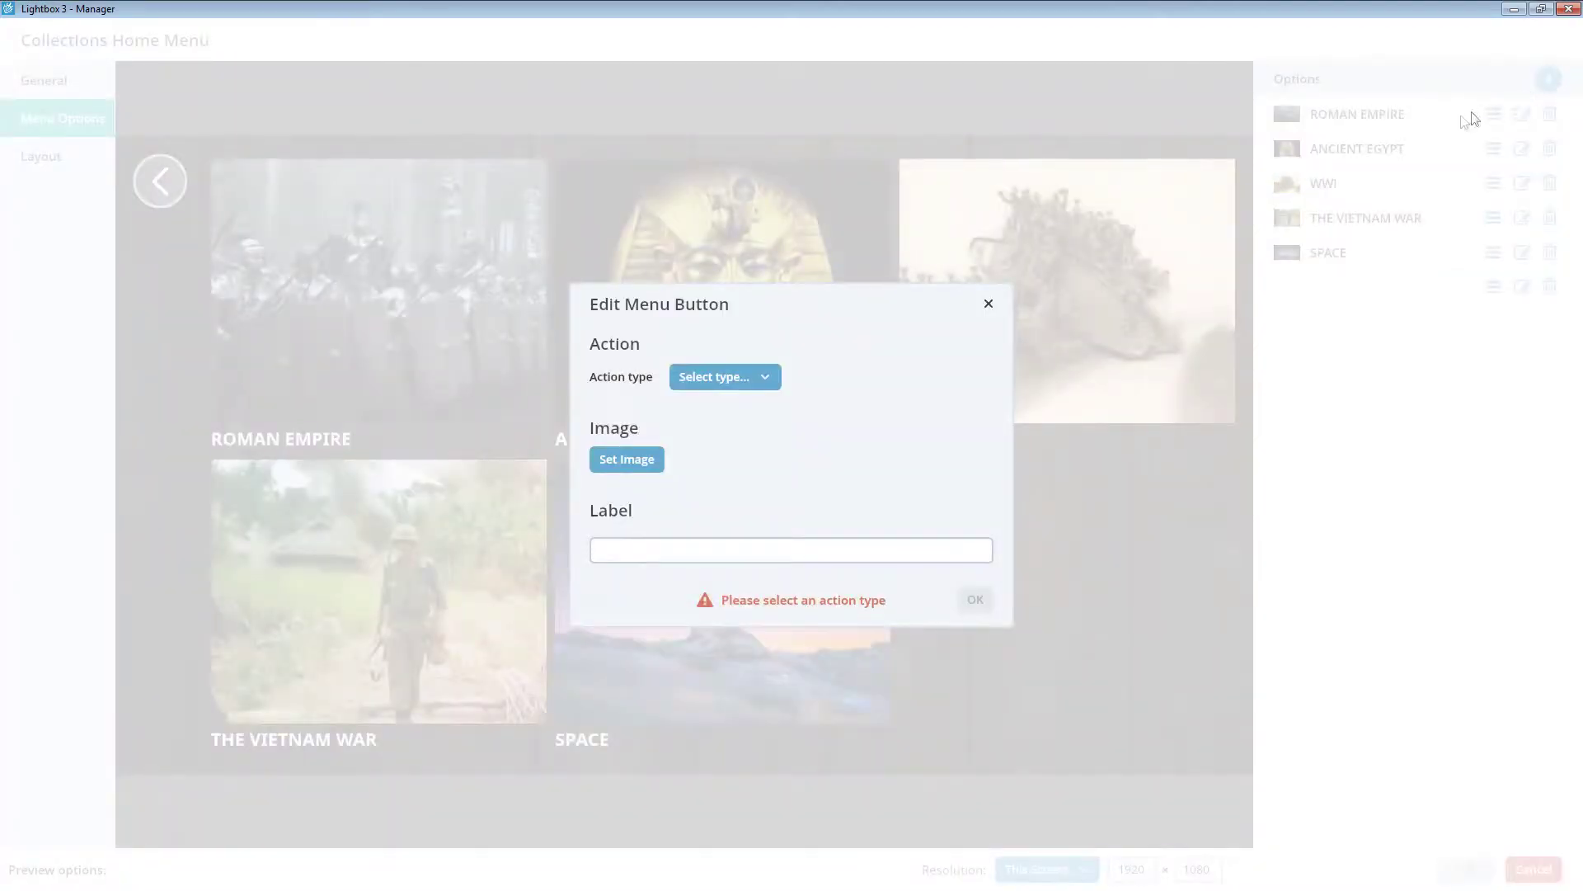
- Set the new button's action to Go to Screen targeting WWII HOME, and open its image picker
{"action": "left_click", "coordinate": [696, 381]}
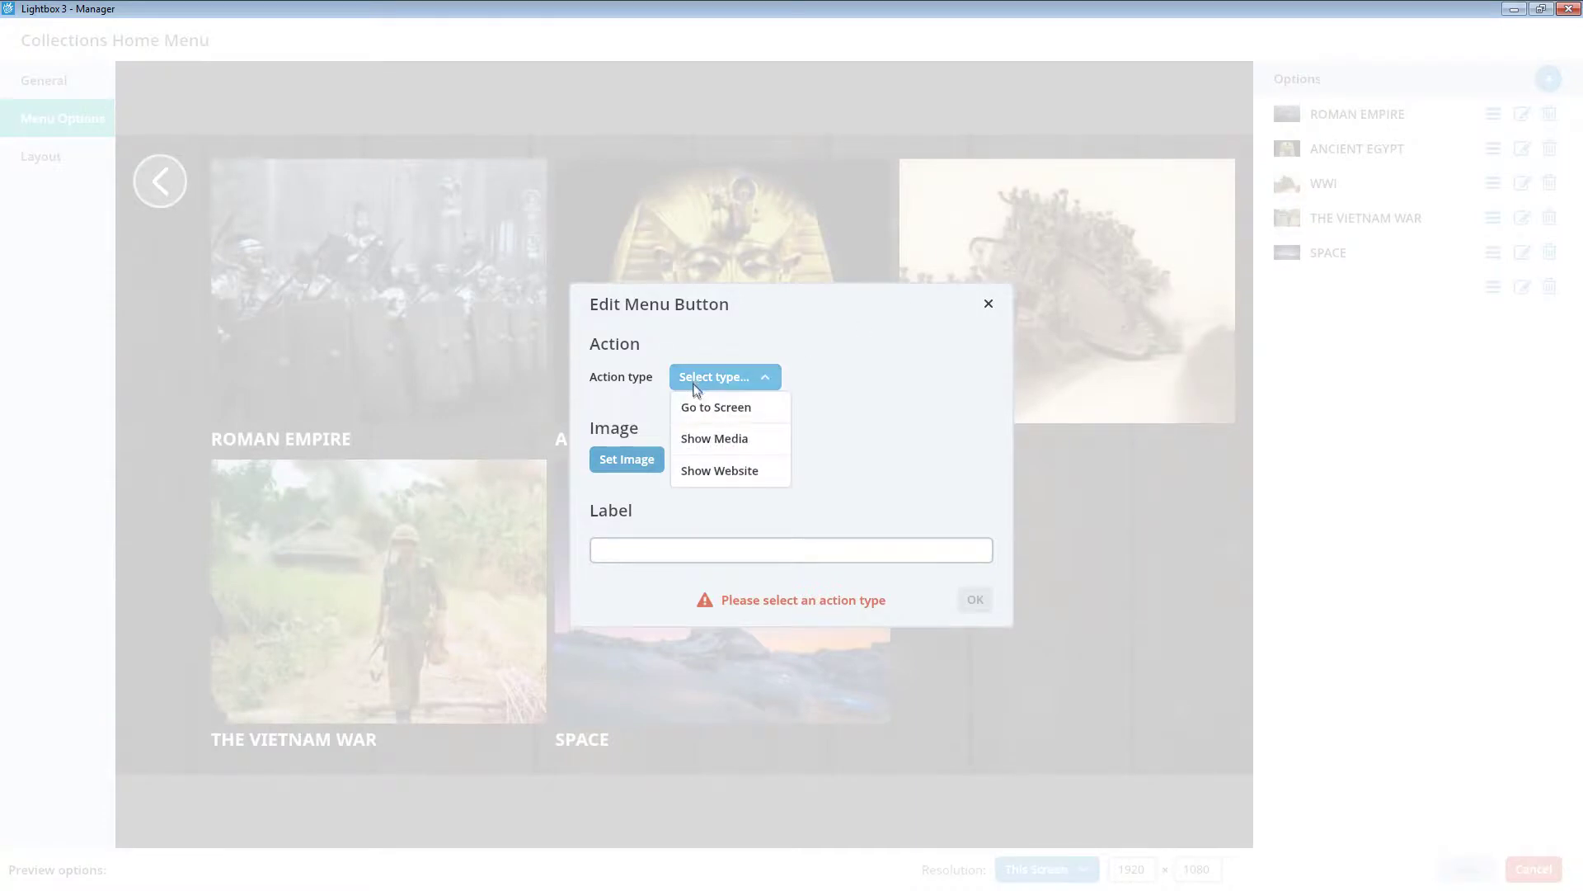
{"action": "left_click", "coordinate": [701, 408]}
{"action": "left_click", "coordinate": [717, 402]}
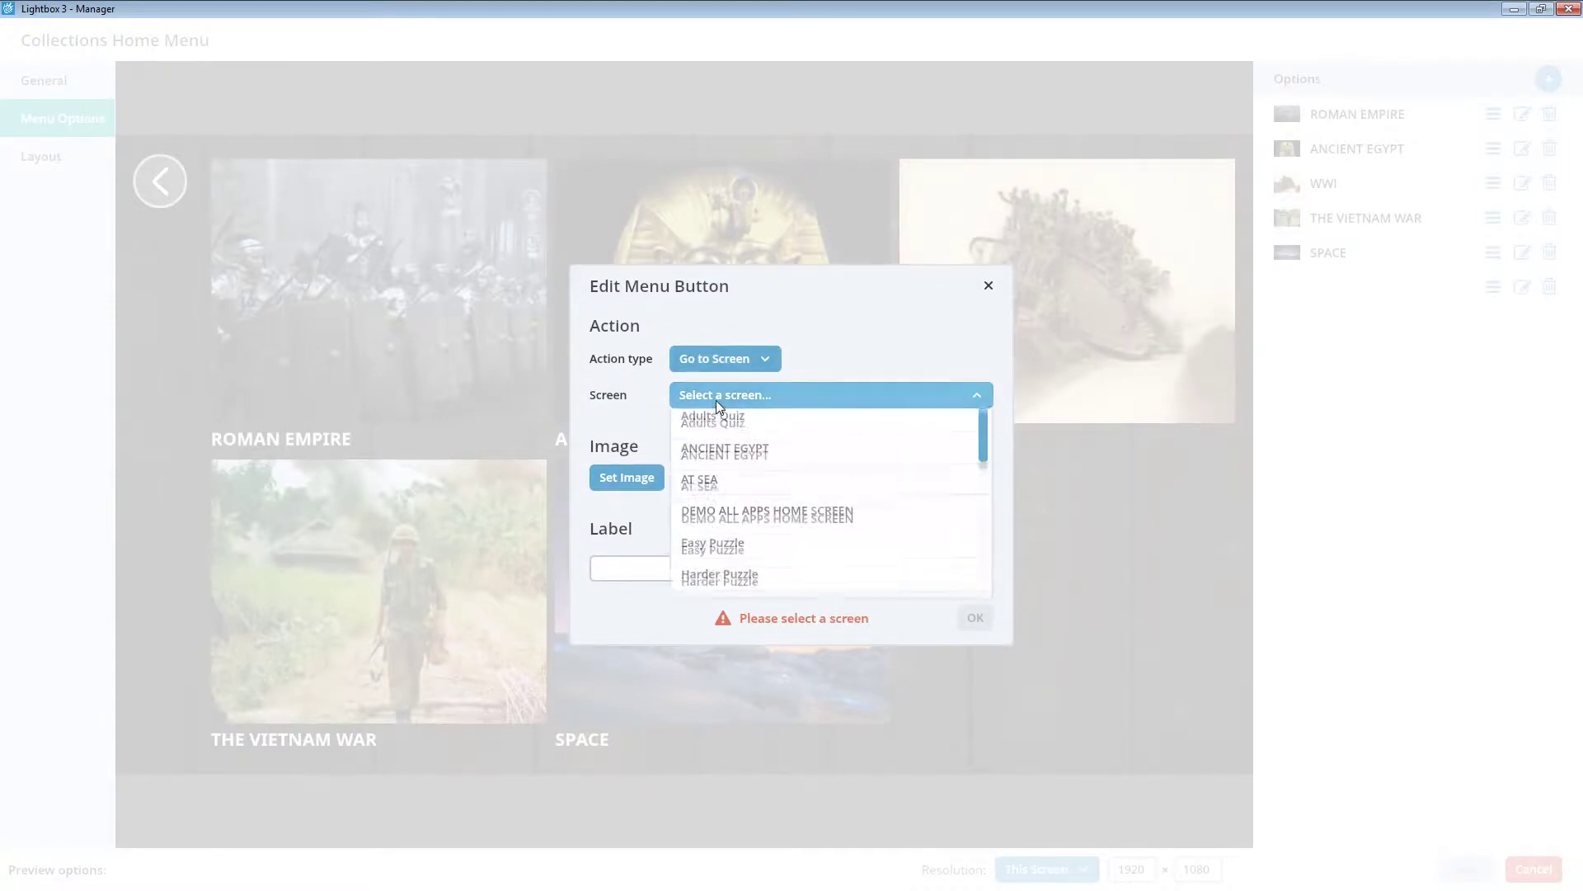
{"action": "scroll", "coordinate": [731, 549], "scroll_direction": "down", "scroll_amount": 5}
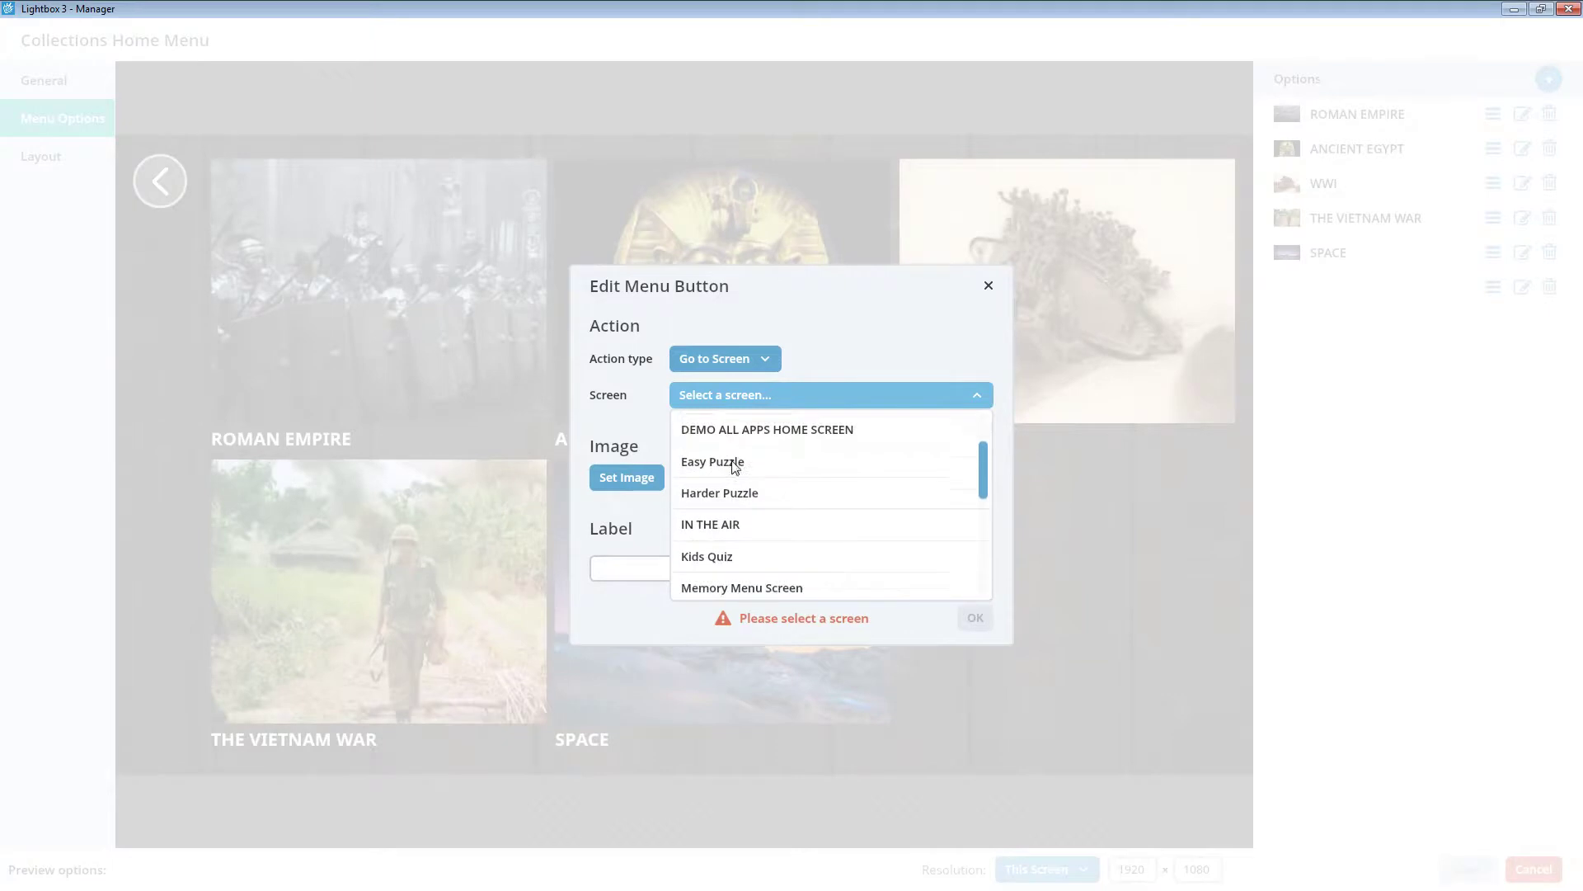
{"action": "scroll", "coordinate": [742, 459], "scroll_direction": "down", "scroll_amount": 3}
{"action": "scroll", "coordinate": [742, 488], "scroll_direction": "down", "scroll_amount": 3}
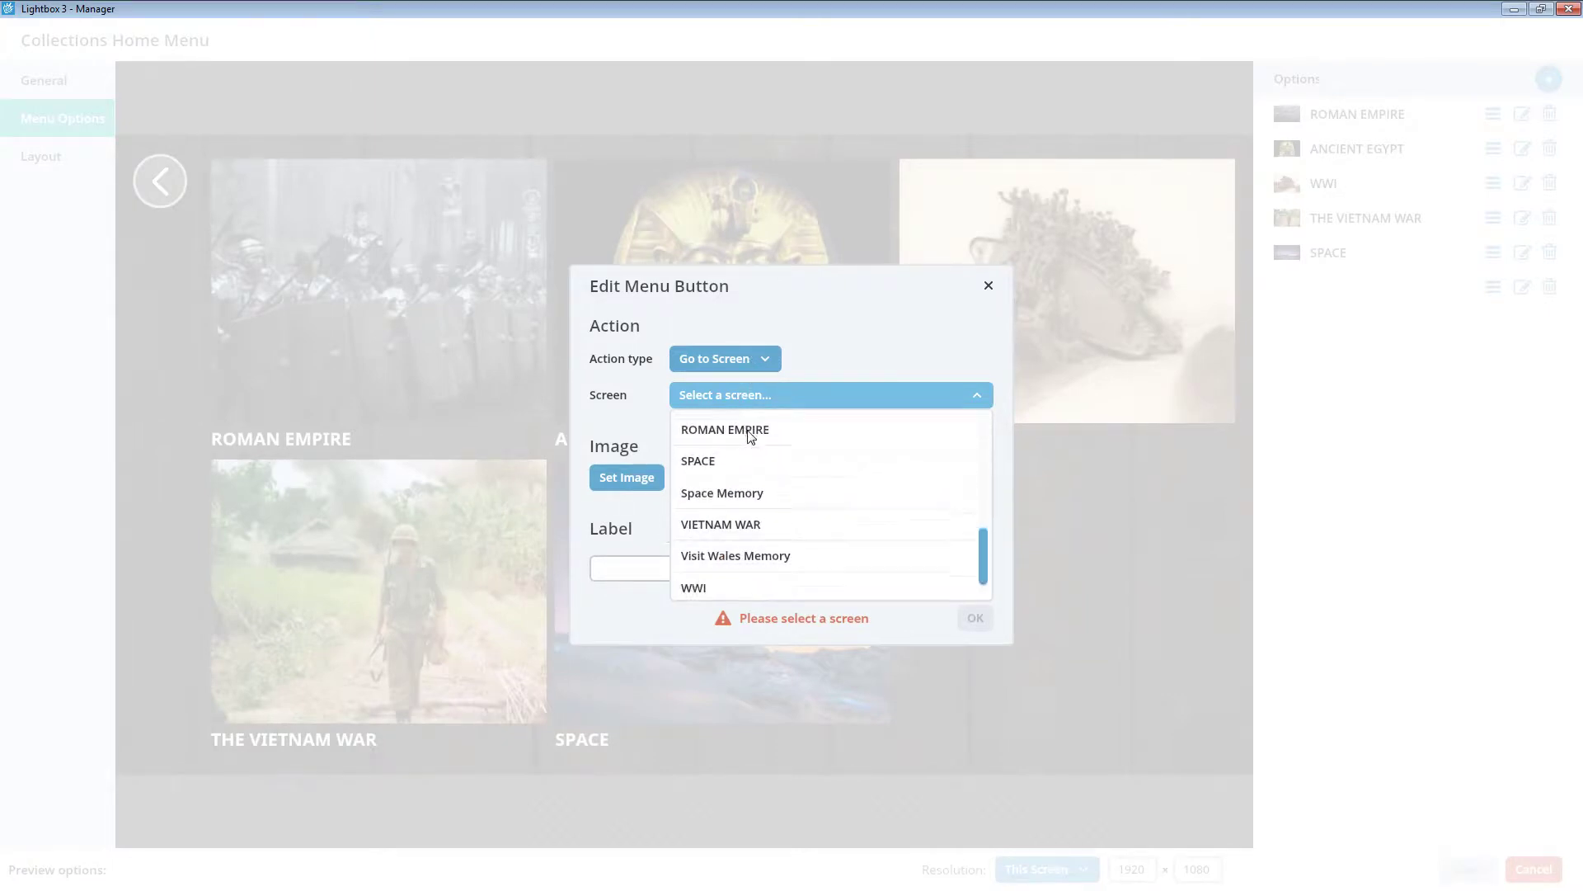
{"action": "left_click", "coordinate": [752, 591]}
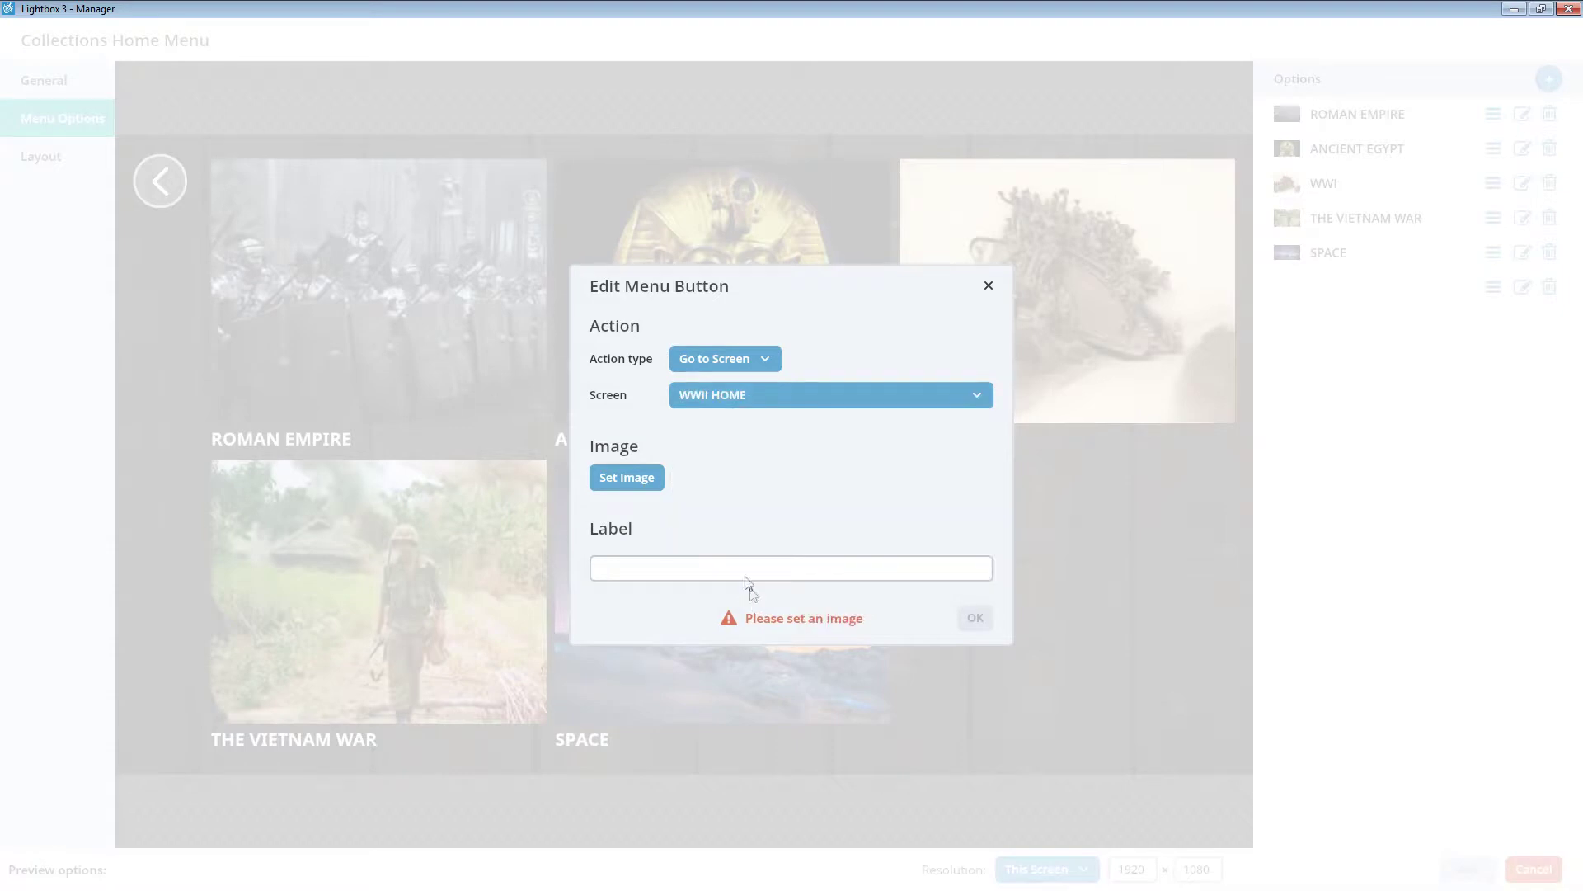
{"action": "left_click", "coordinate": [646, 485]}
{"action": "scroll", "coordinate": [290, 430], "scroll_direction": "down", "scroll_amount": 3}
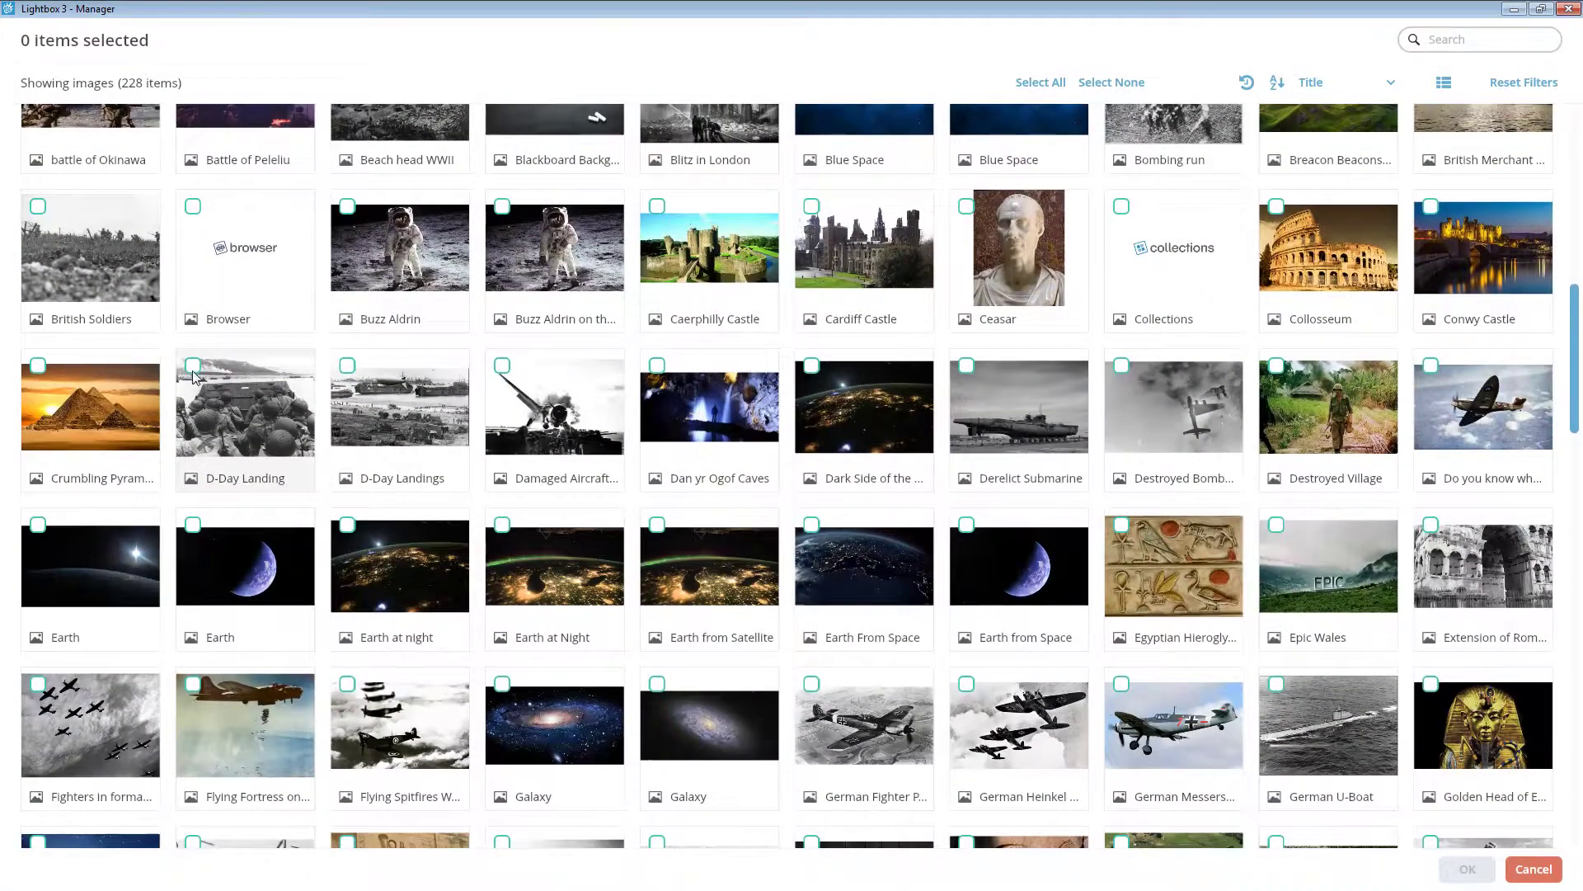
- Use the D-Day Landing image for the WWII button, label it, and confirm the button
{"action": "left_click", "coordinate": [195, 368]}
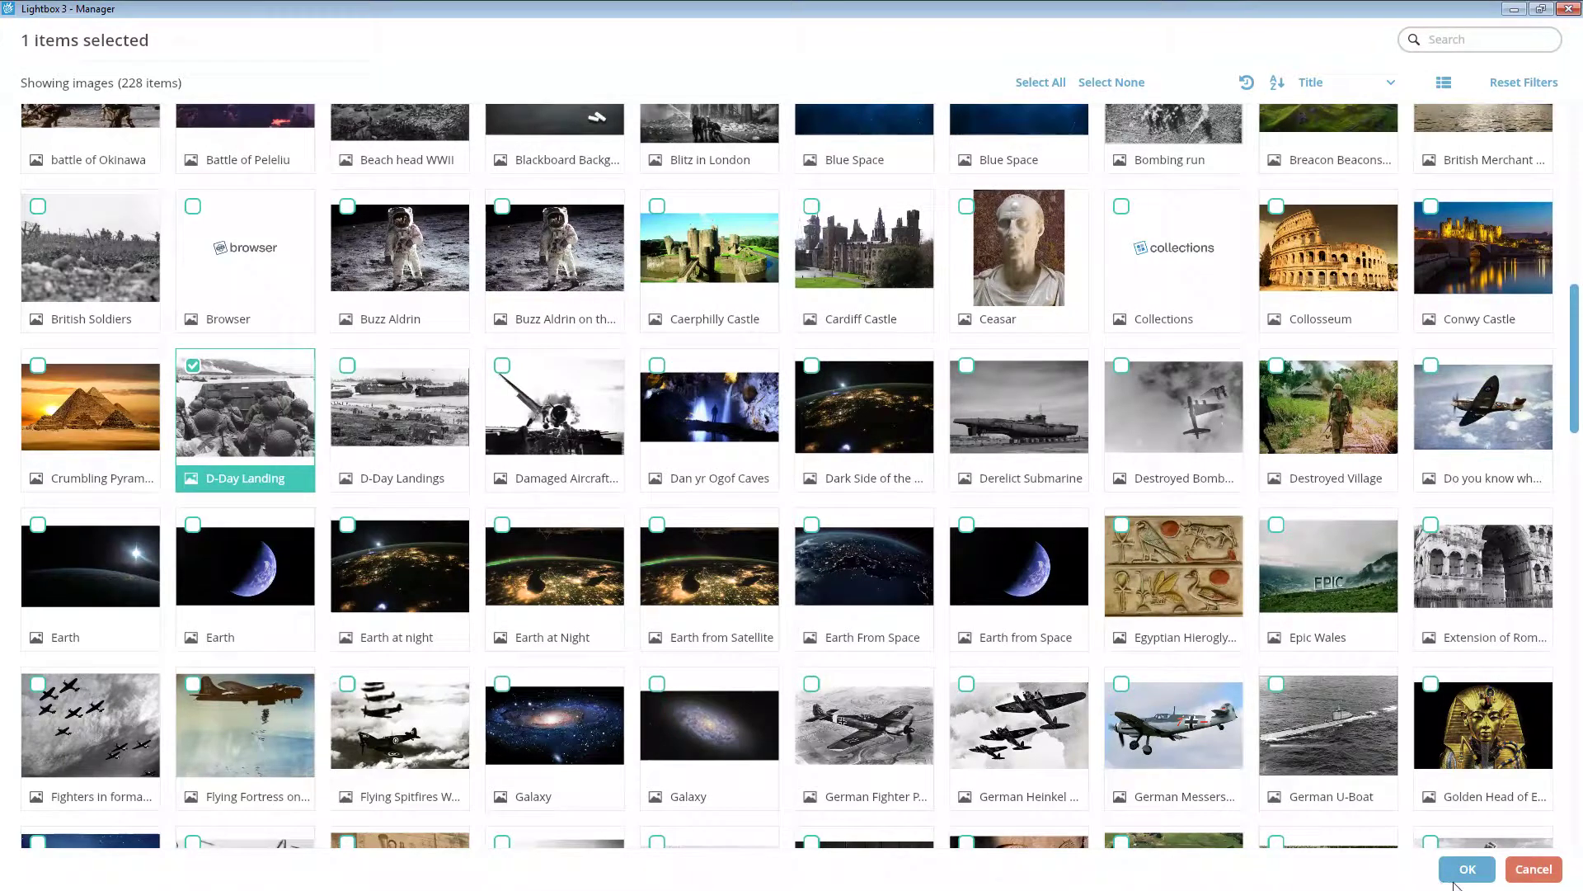
{"action": "left_click", "coordinate": [1455, 877]}
{"action": "left_click", "coordinate": [834, 614]}
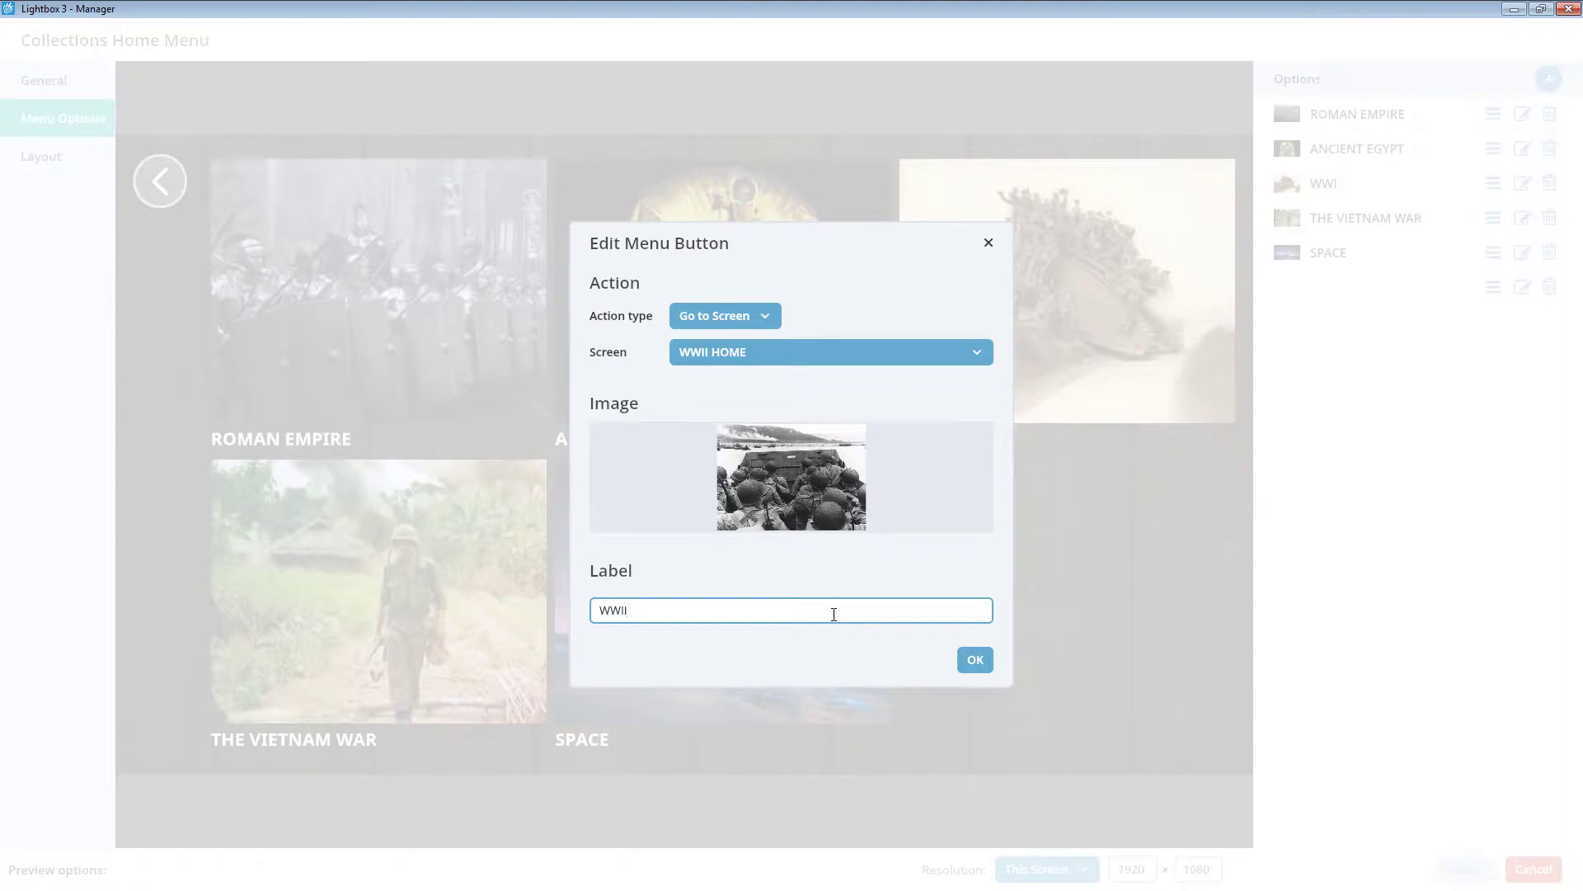
{"action": "left_click", "coordinate": [970, 659]}
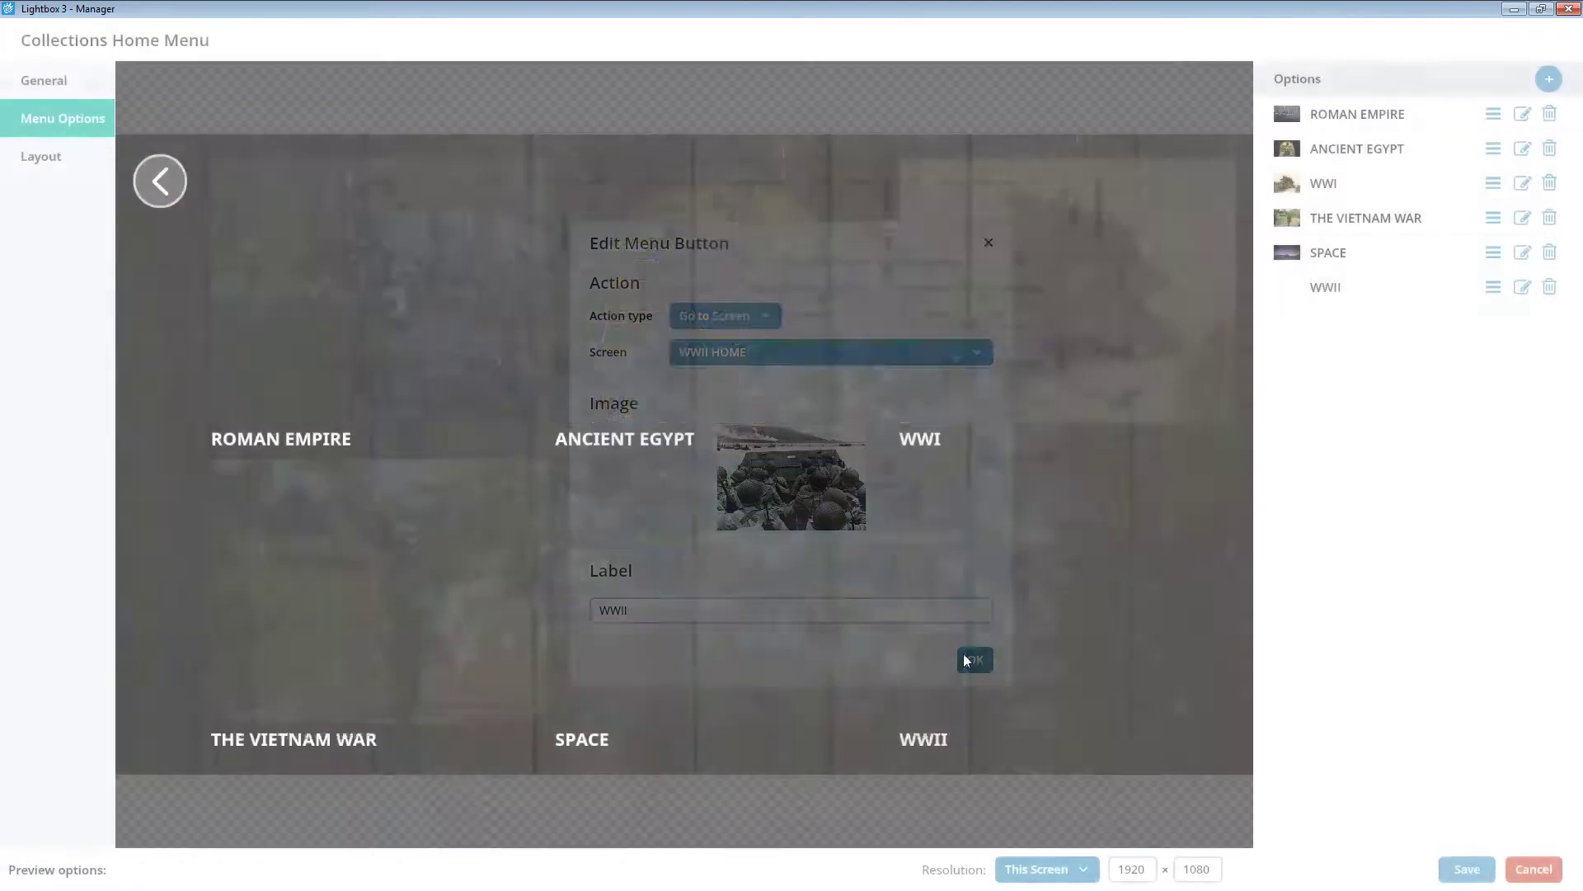
- Move the WWII option up to fourth place after WWI and save the menu
{"action": "left_click_drag", "start_coordinate": [1493, 289], "coordinate": [1491, 221]}
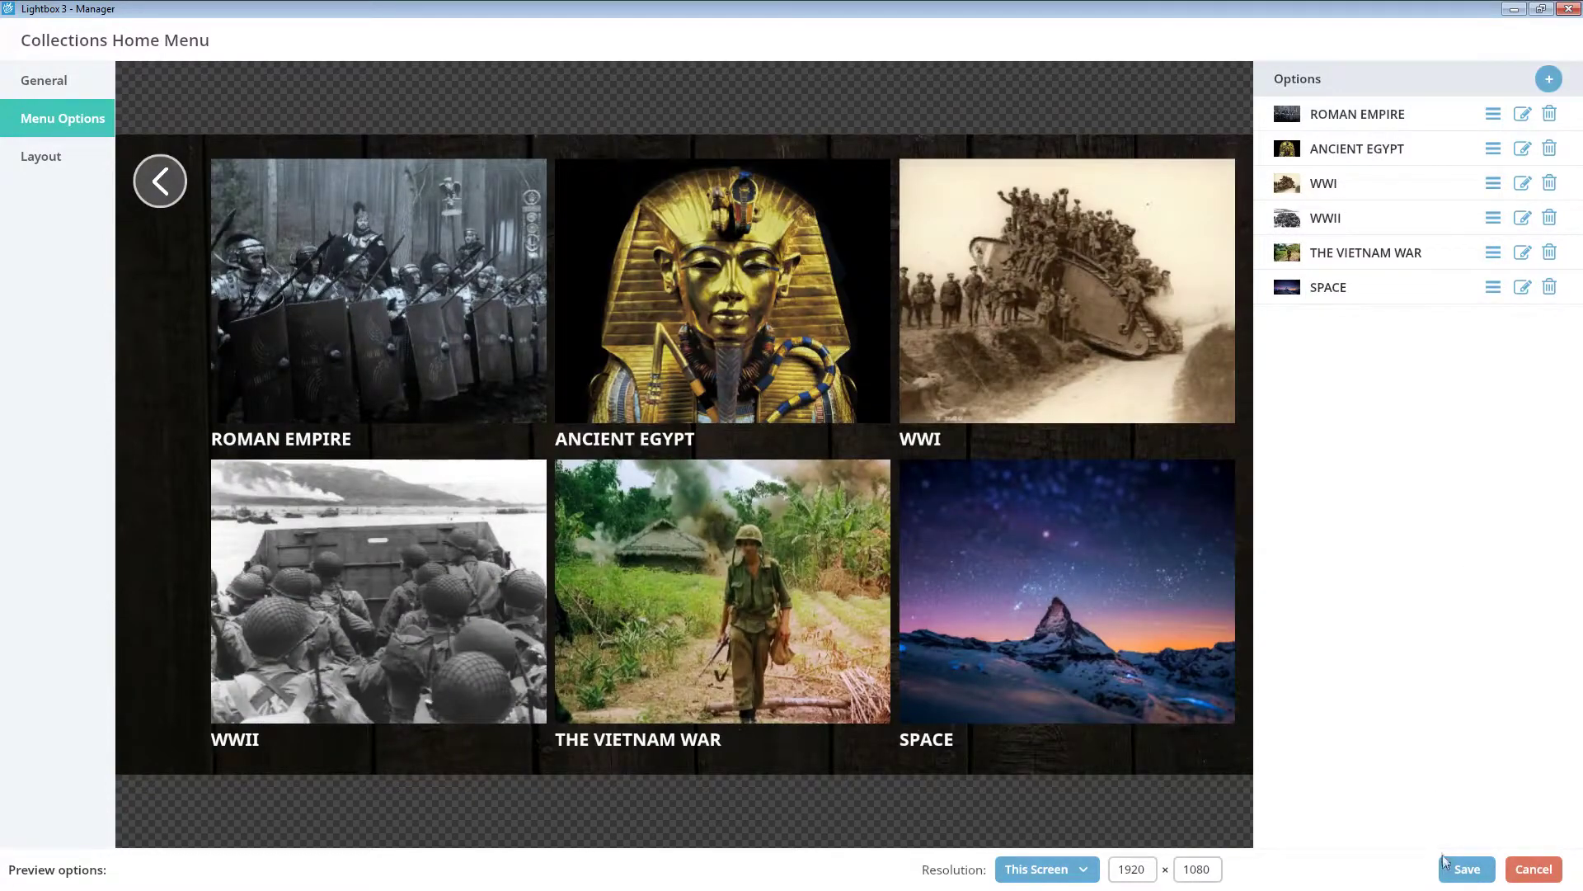
{"action": "left_click", "coordinate": [1447, 874]}
{"action": "left_click", "coordinate": [1445, 874]}
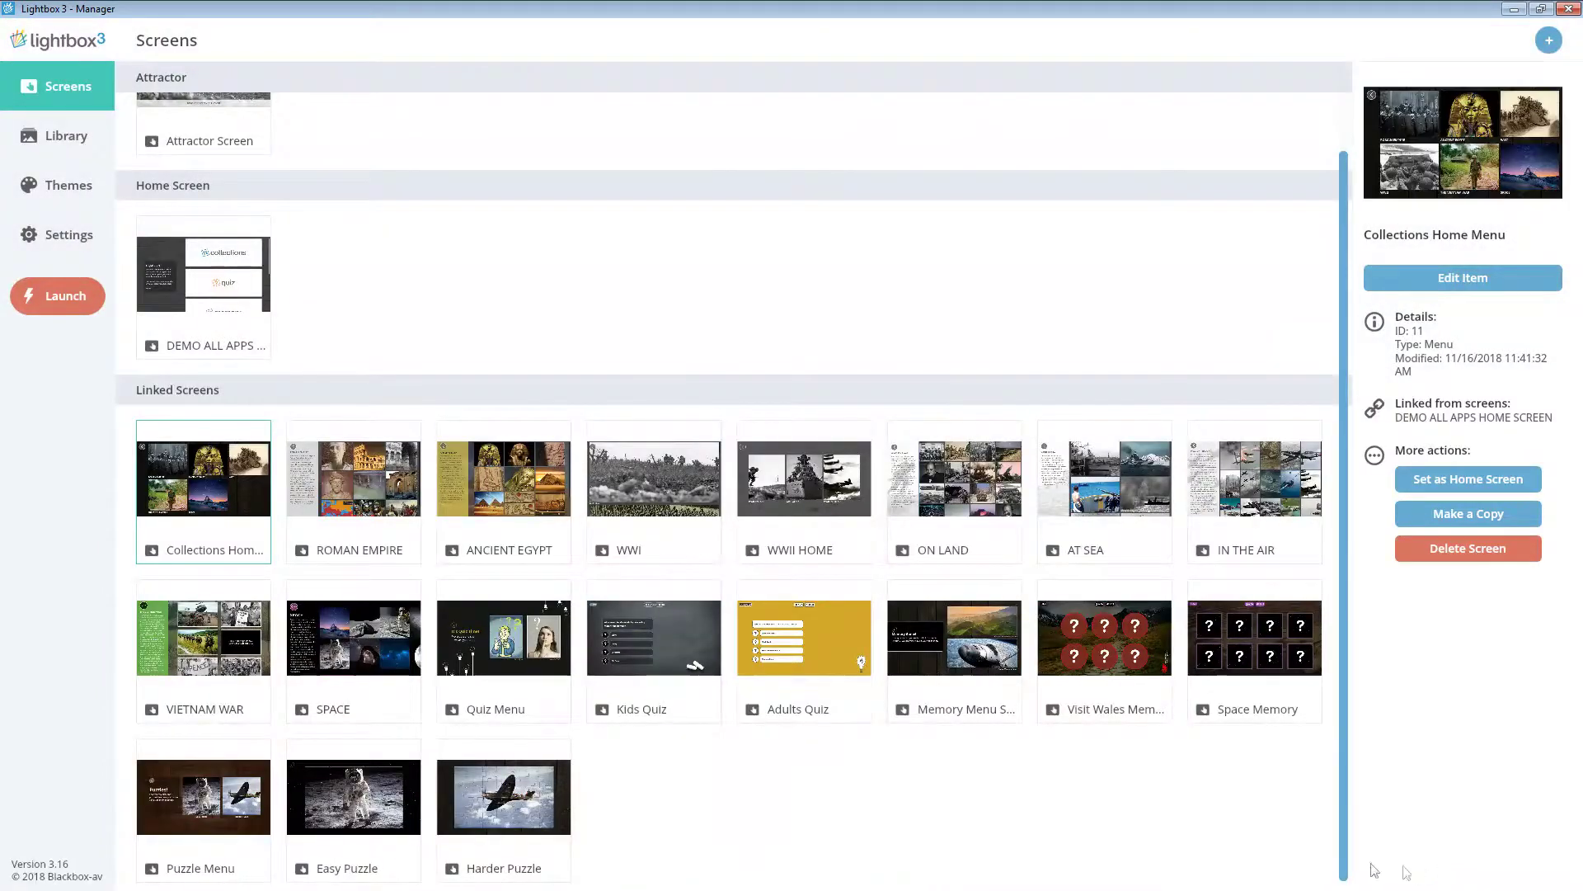
- Clear the current screen selection and launch the Lightbox presentation
{"action": "left_click", "coordinate": [1138, 859]}
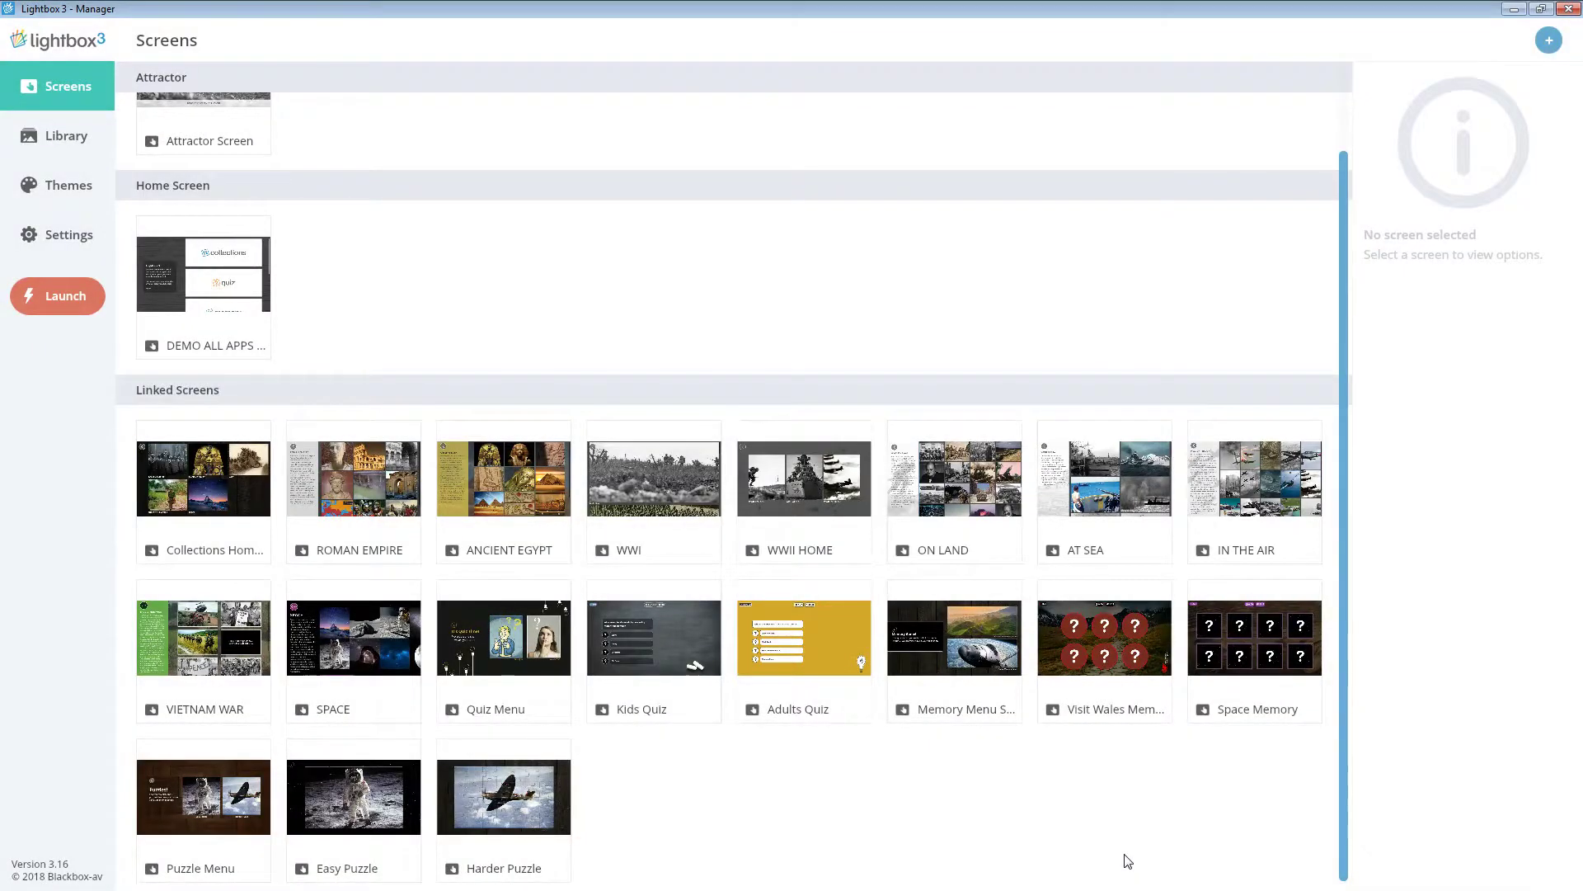
{"action": "left_click", "coordinate": [85, 302]}
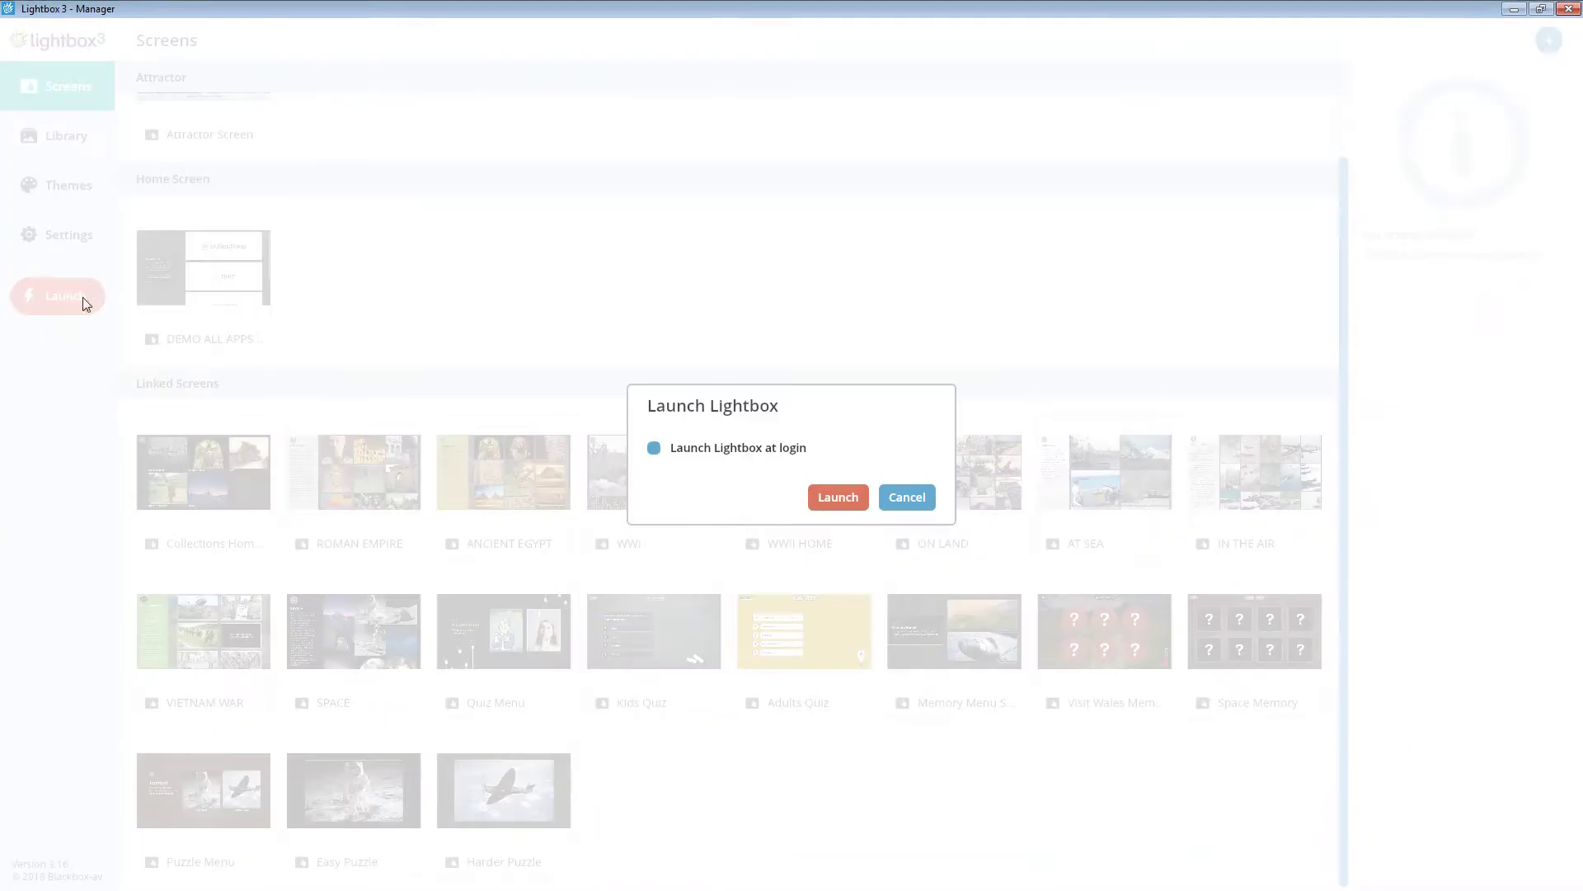
{"action": "left_click", "coordinate": [816, 497]}
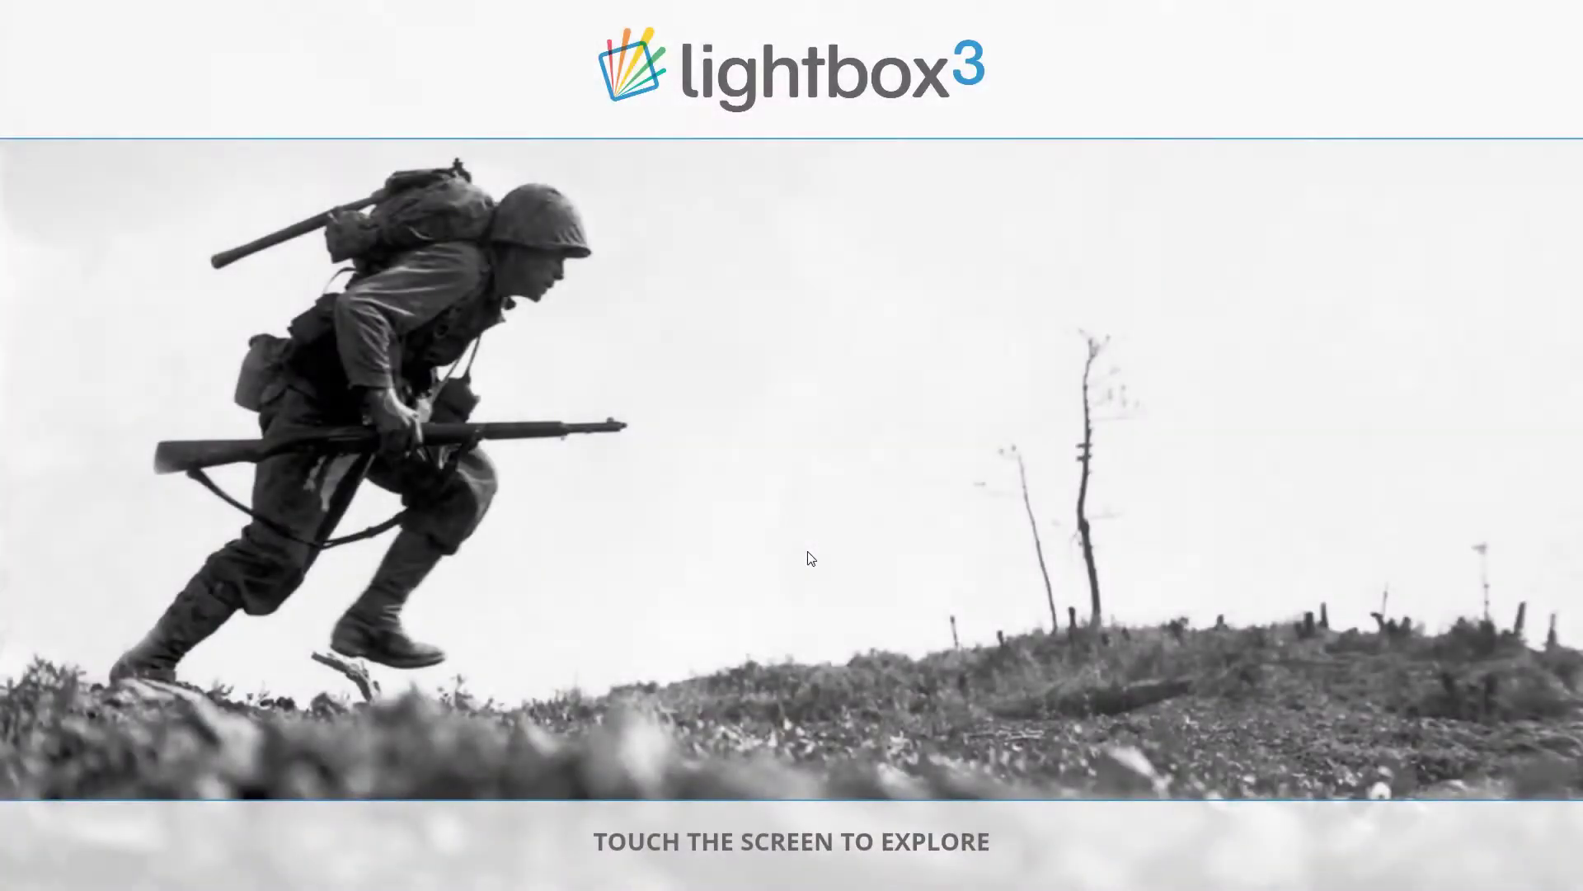
- Leave the attract screen and open the WWII collection's In the Air page
{"action": "left_click", "coordinate": [808, 552]}
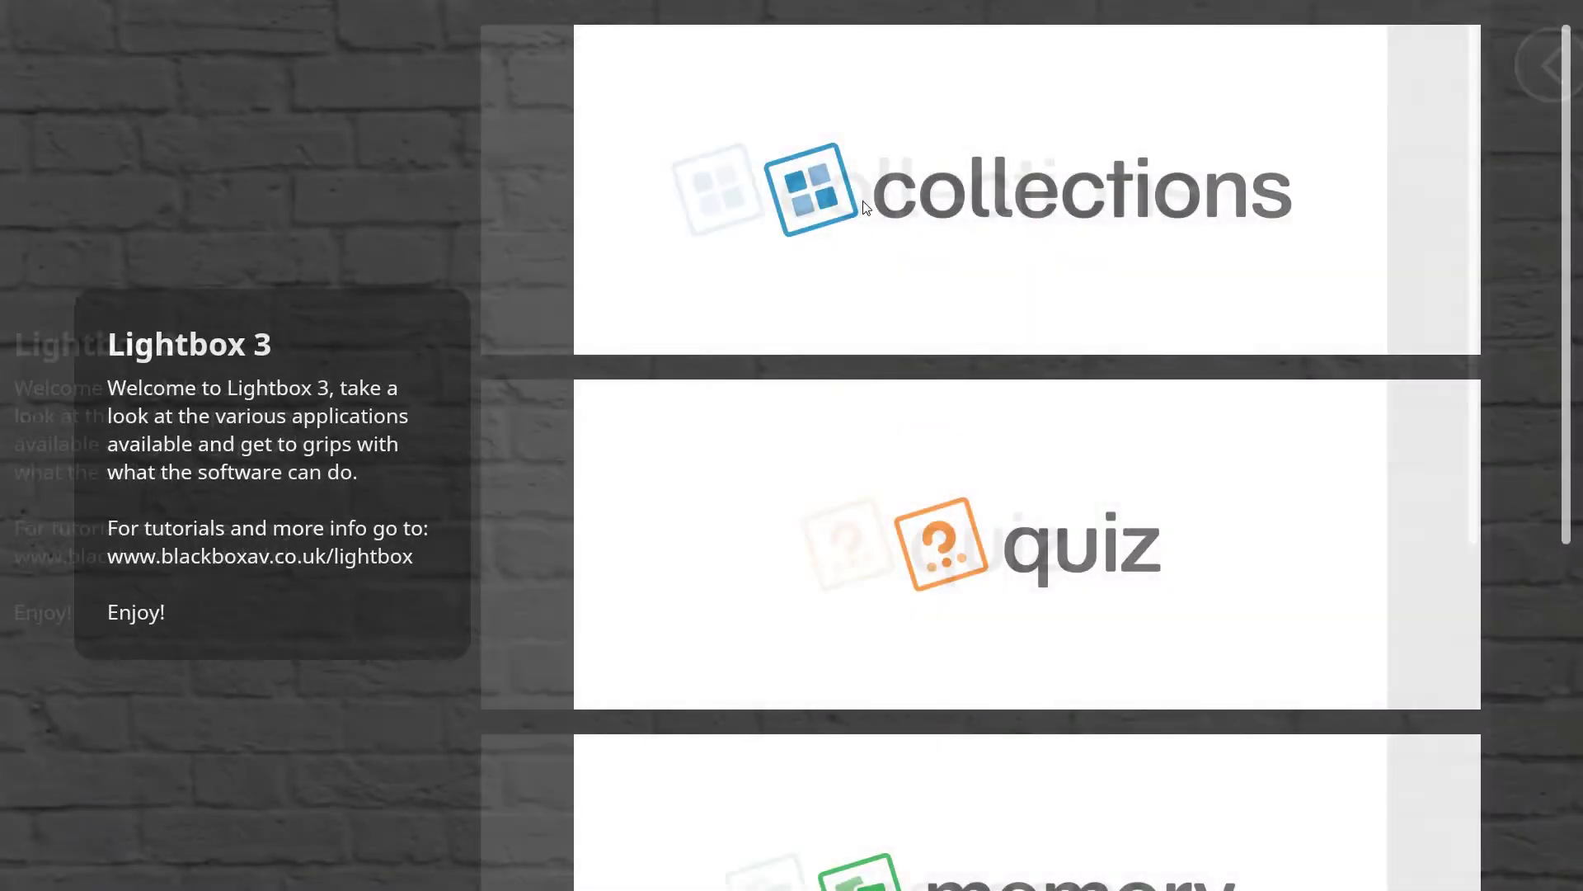
{"action": "left_click", "coordinate": [865, 206]}
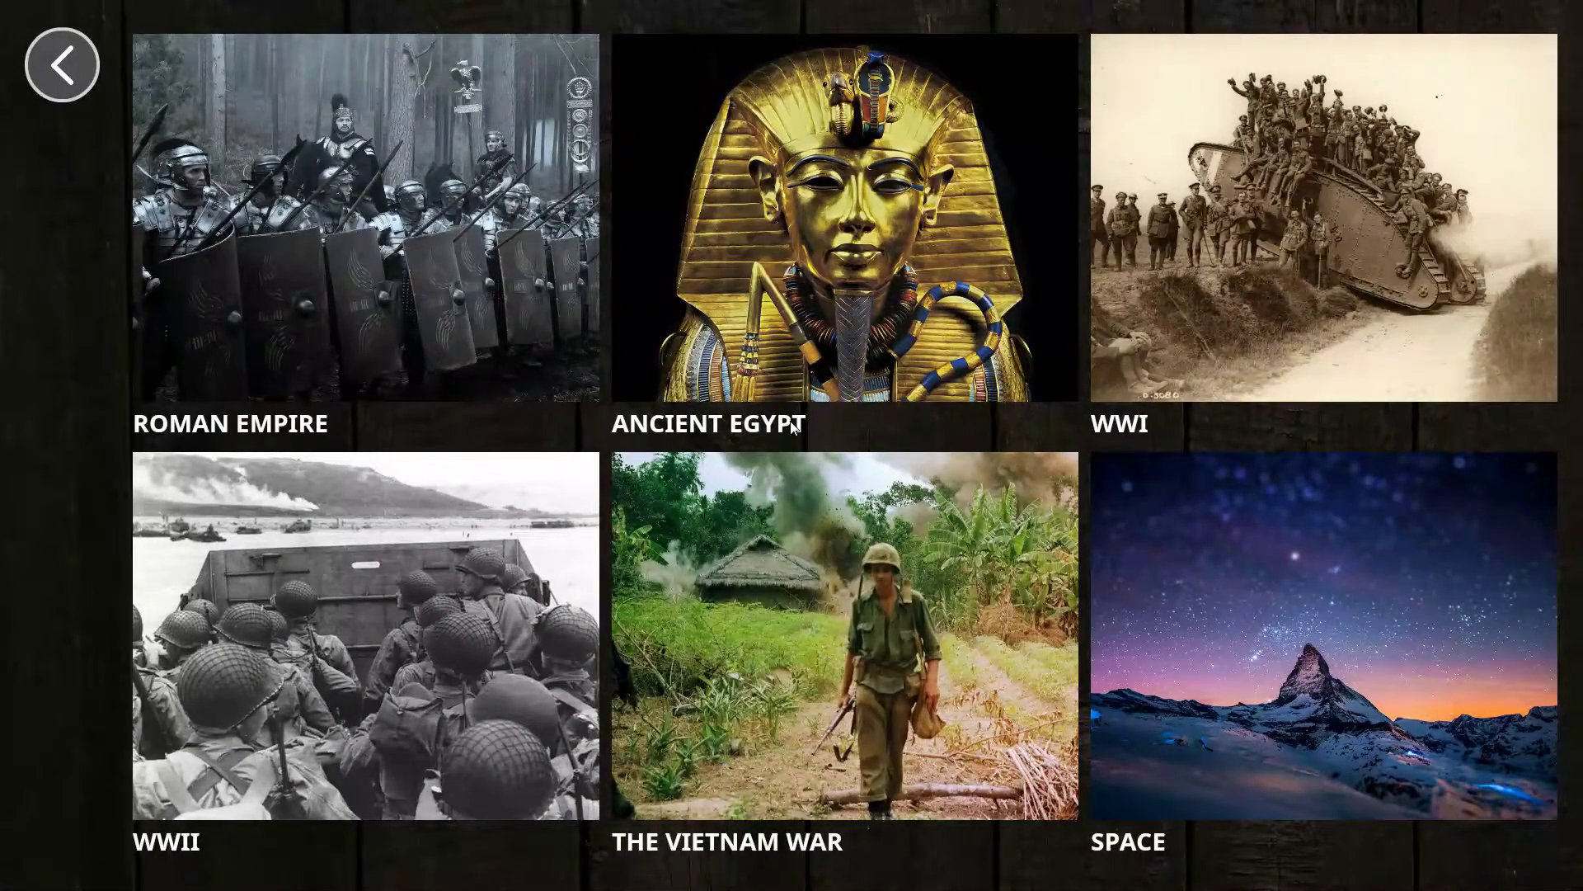
{"action": "left_click", "coordinate": [442, 632]}
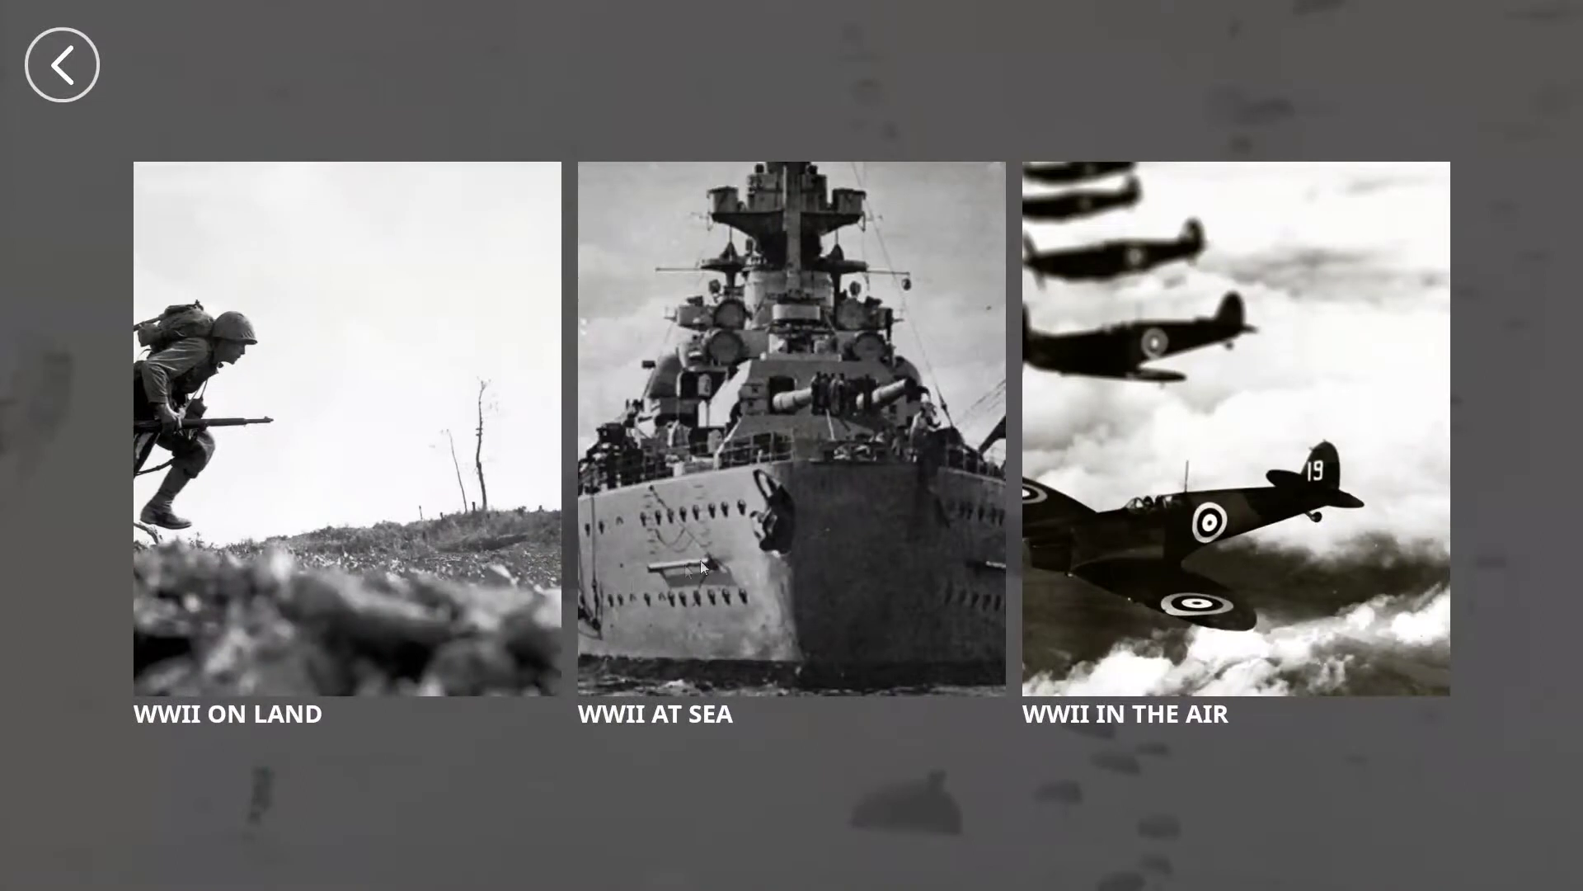
{"action": "left_click", "coordinate": [1026, 516]}
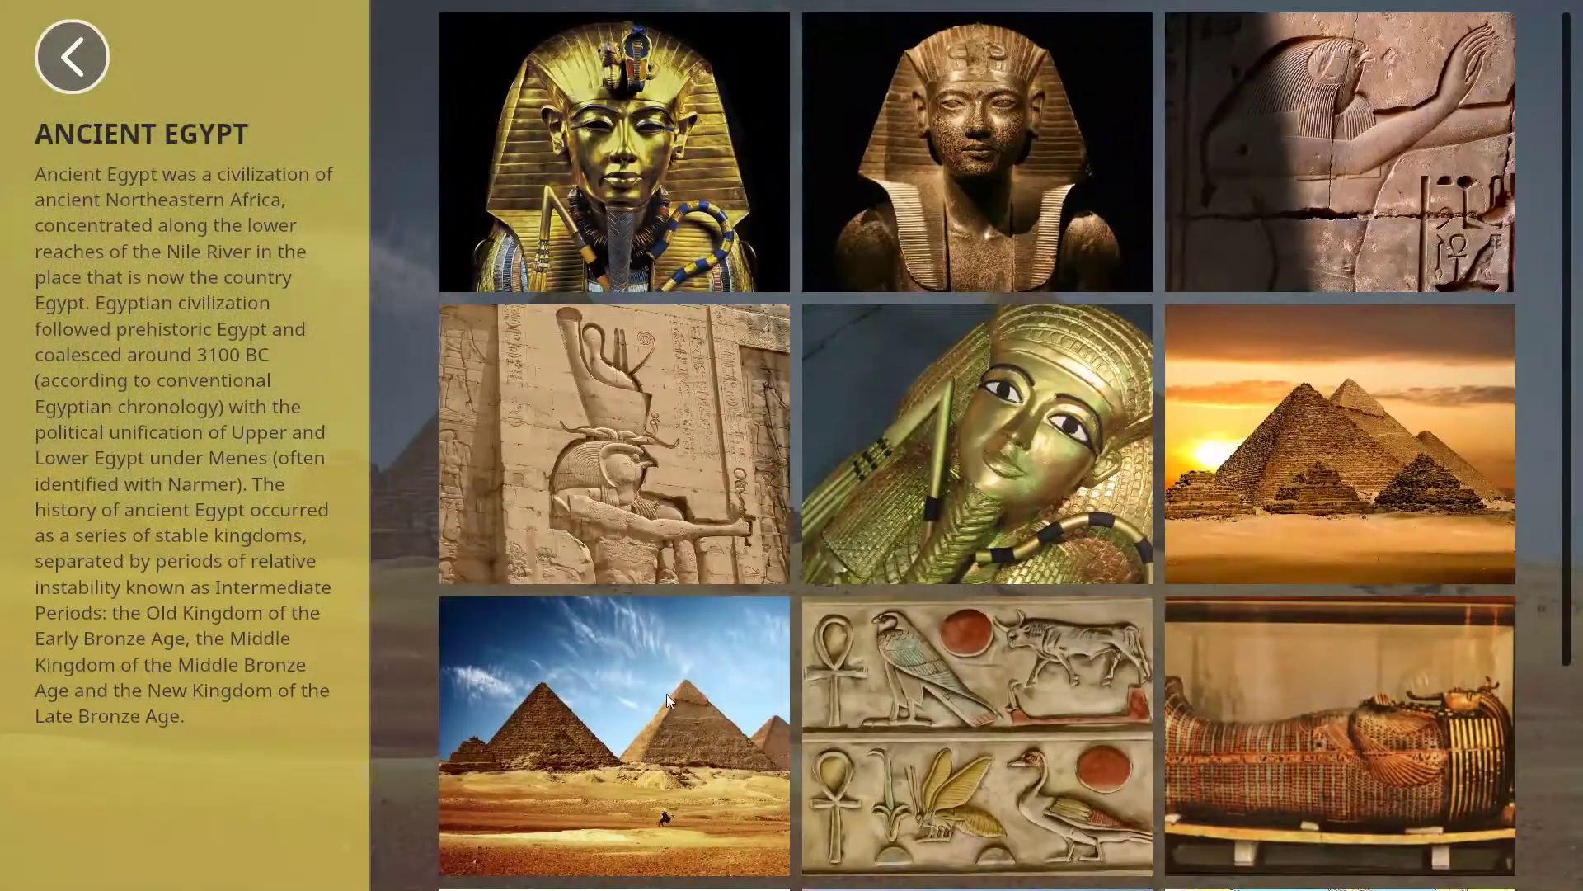
- Enlarge and close the pyramid photo, then answer the bee quiz question with Honey
{"action": "left_click", "coordinate": [666, 694]}
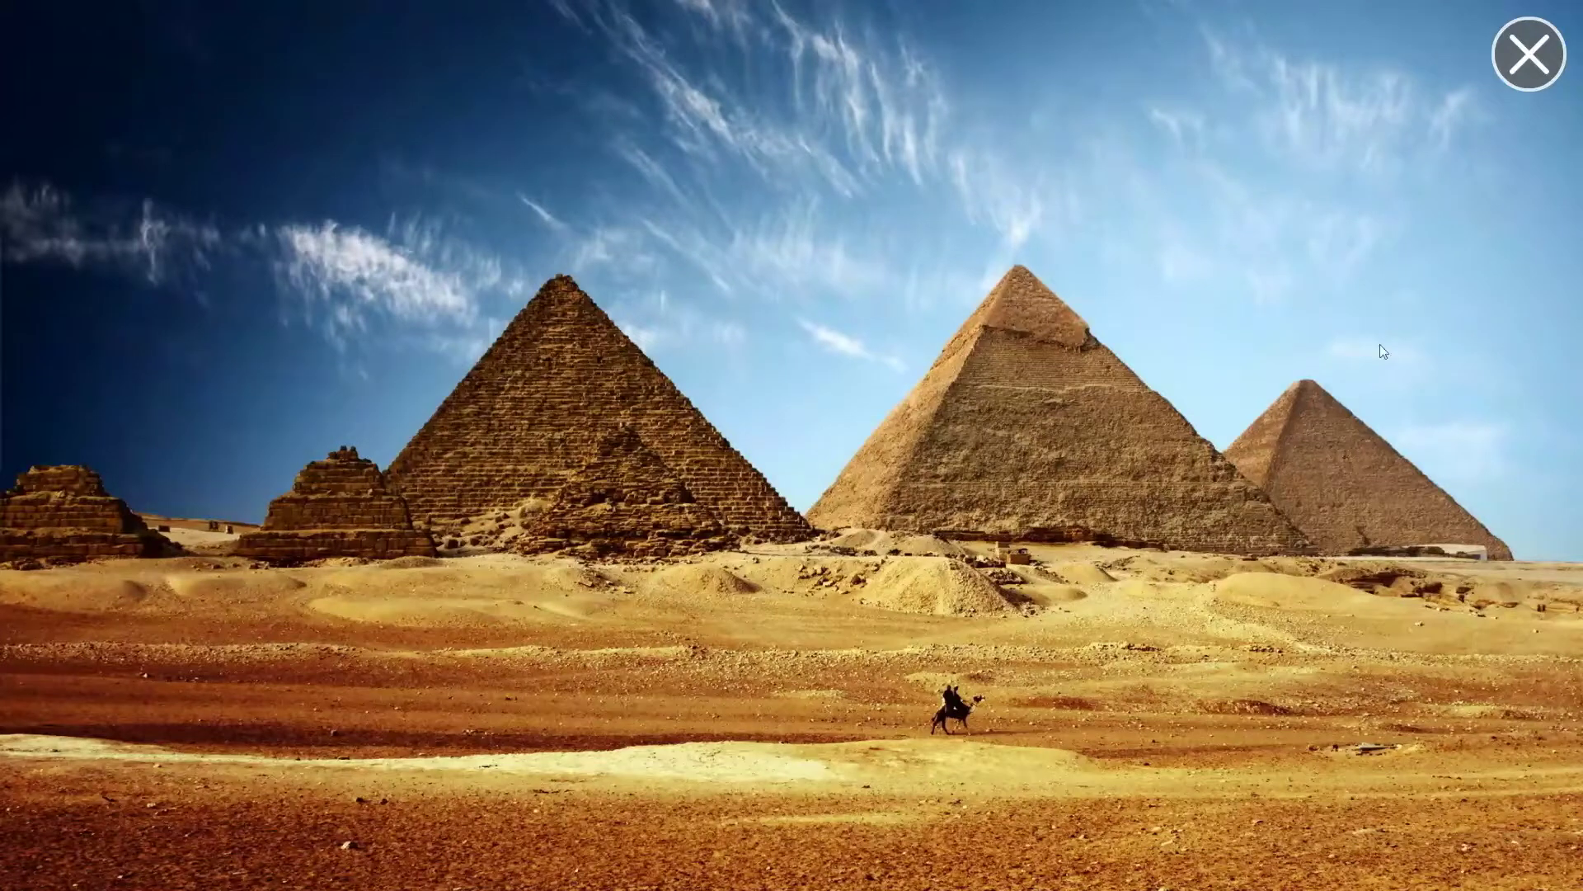
{"action": "left_click", "coordinate": [1530, 53]}
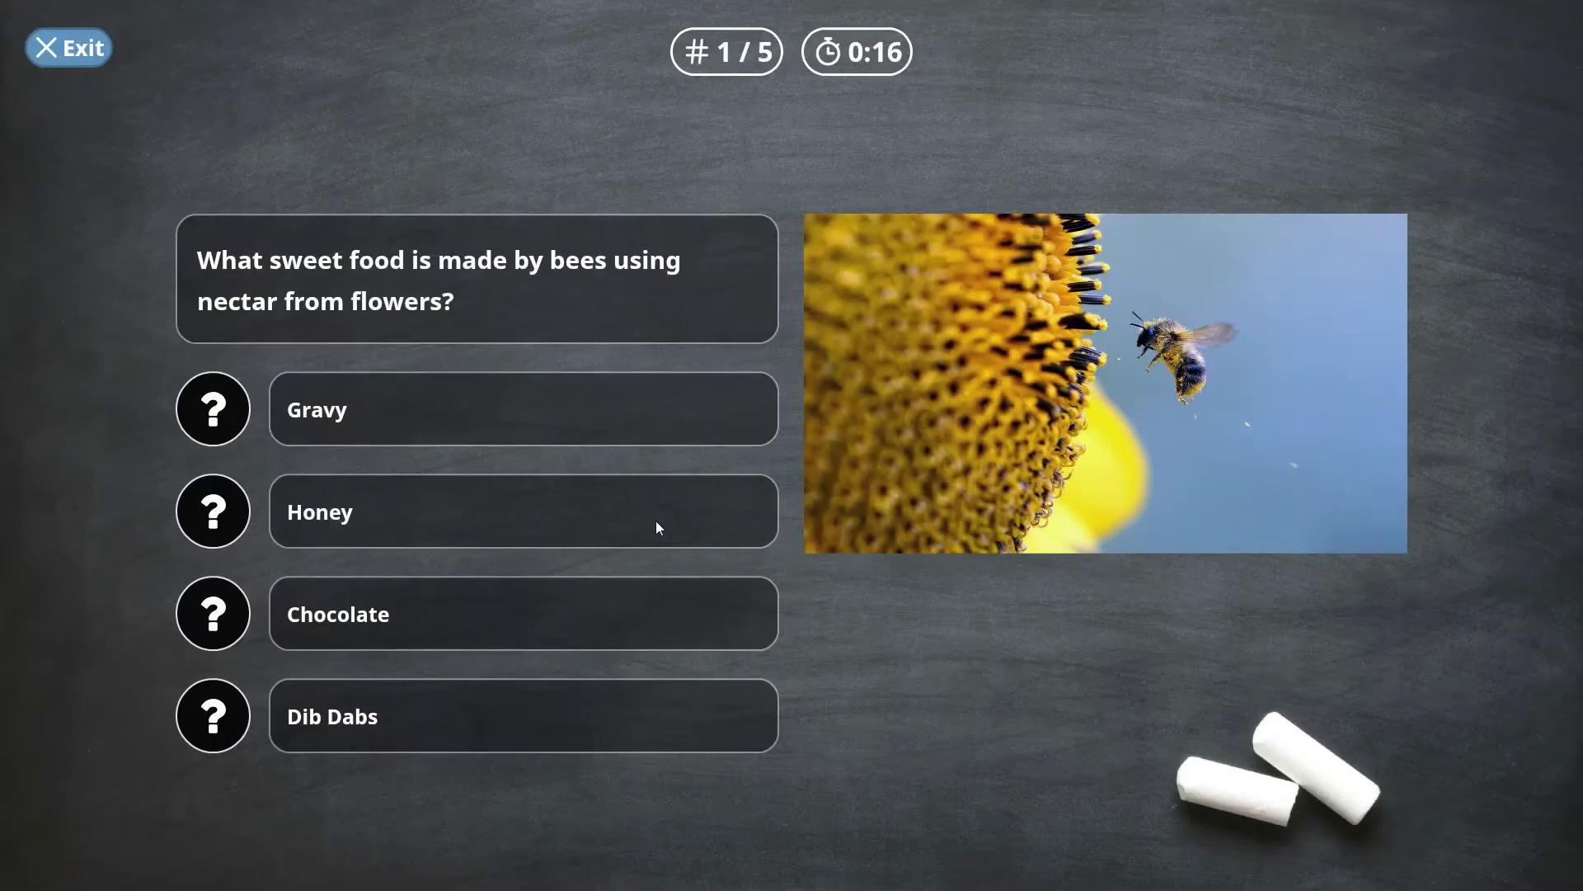
{"action": "left_click", "coordinate": [657, 526]}
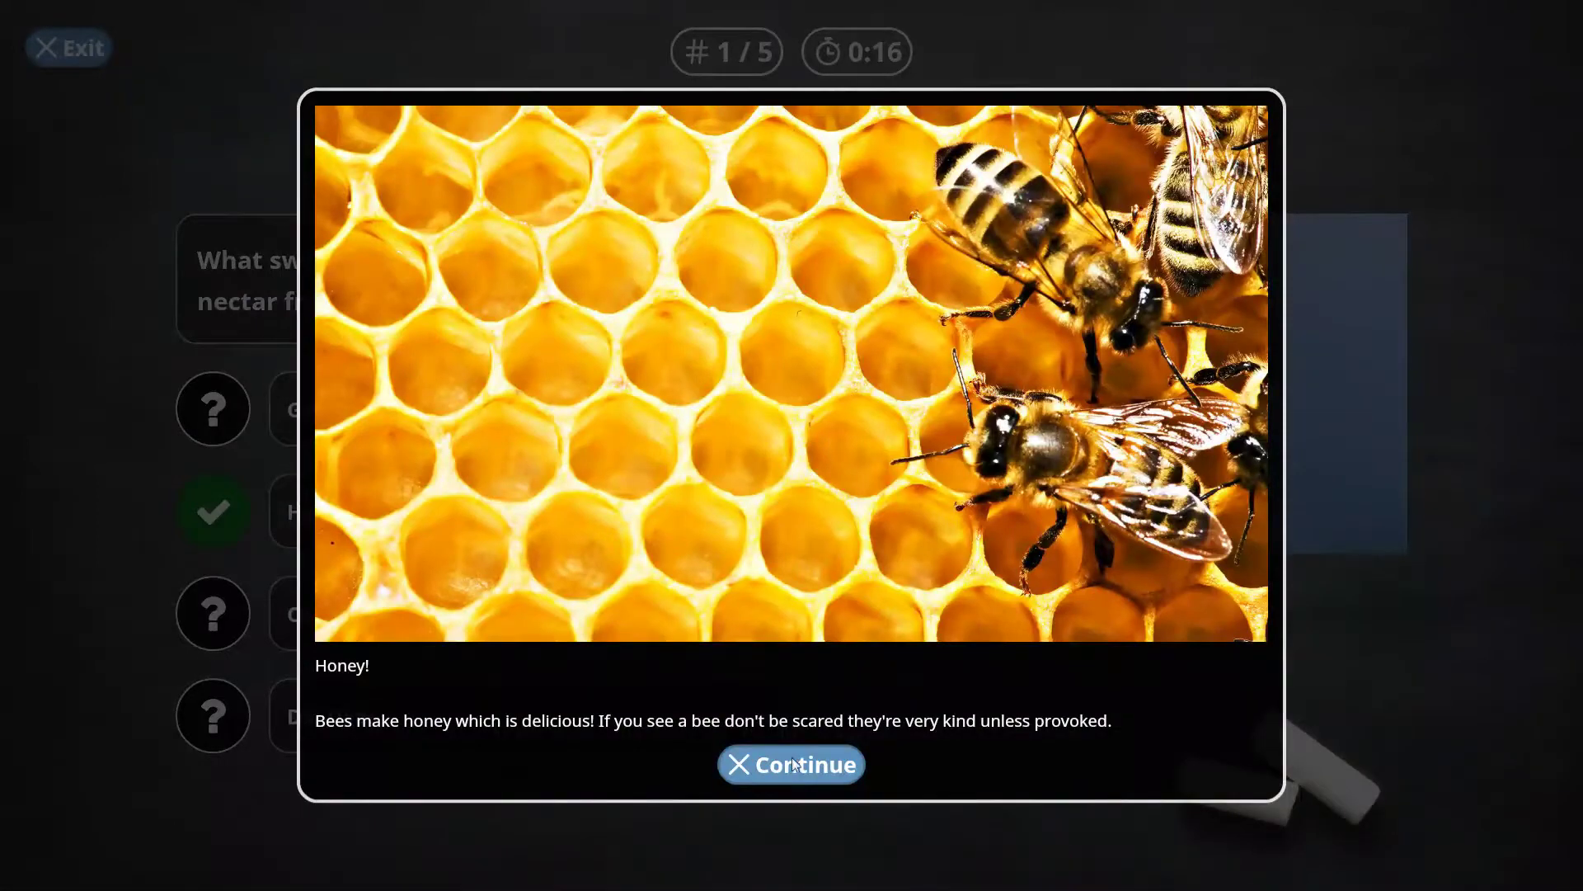
- Dismiss the Honey explanation and answer the BFG question with Big Friendly Giant
{"action": "left_click", "coordinate": [795, 761]}
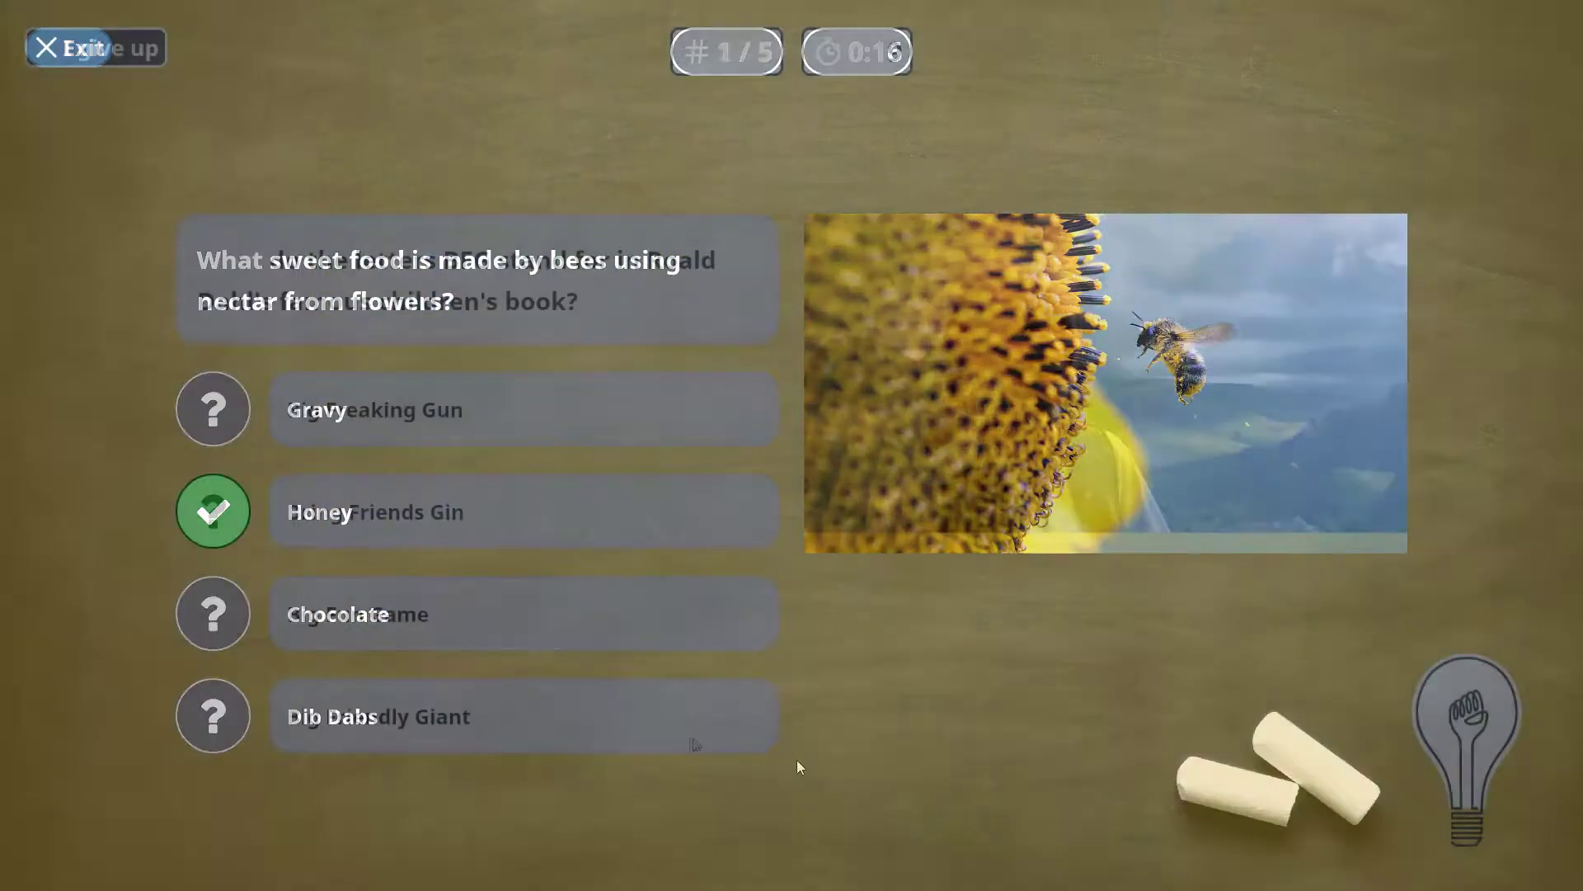
{"action": "left_click", "coordinate": [690, 742]}
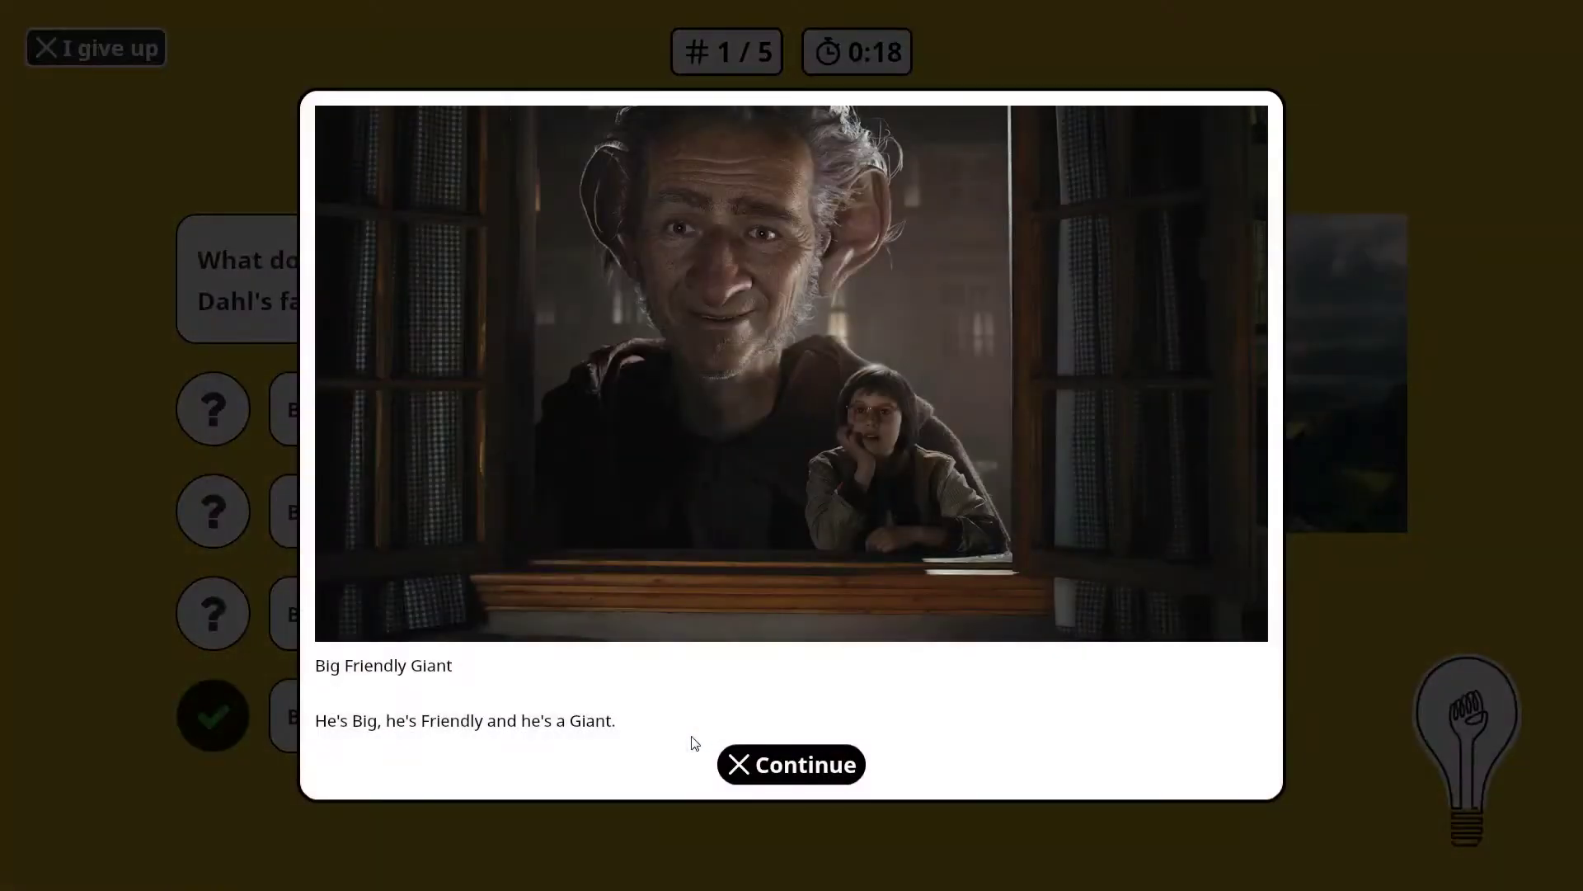
{"action": "left_click", "coordinate": [799, 766]}
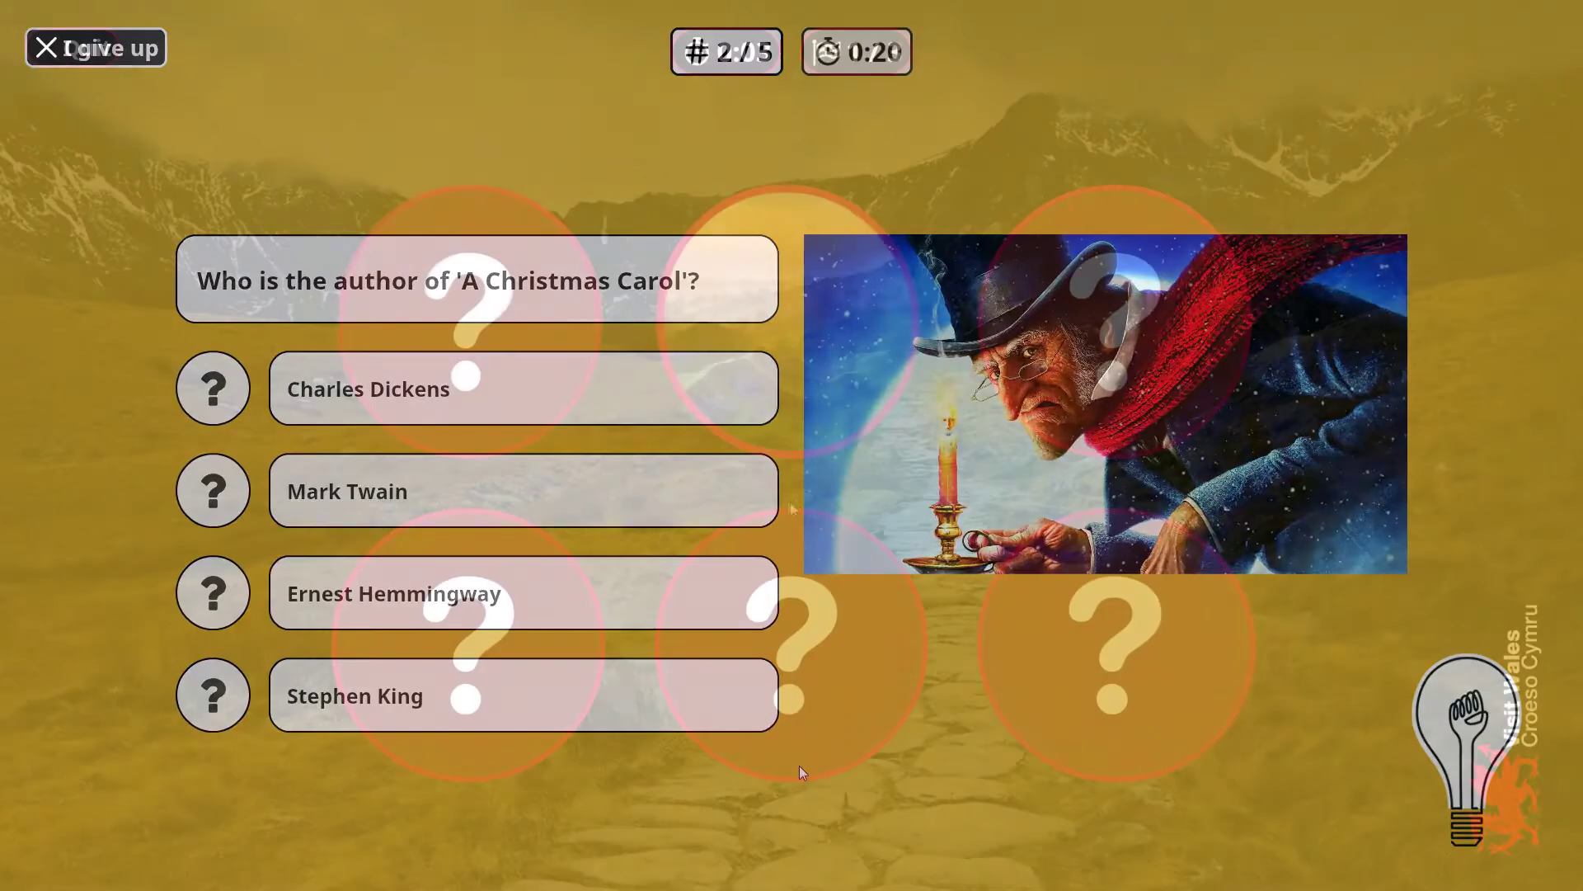
- Flip tiles in the Visit Wales memory game, dismissing the Brecon Beacons popup
{"action": "left_click", "coordinate": [537, 634]}
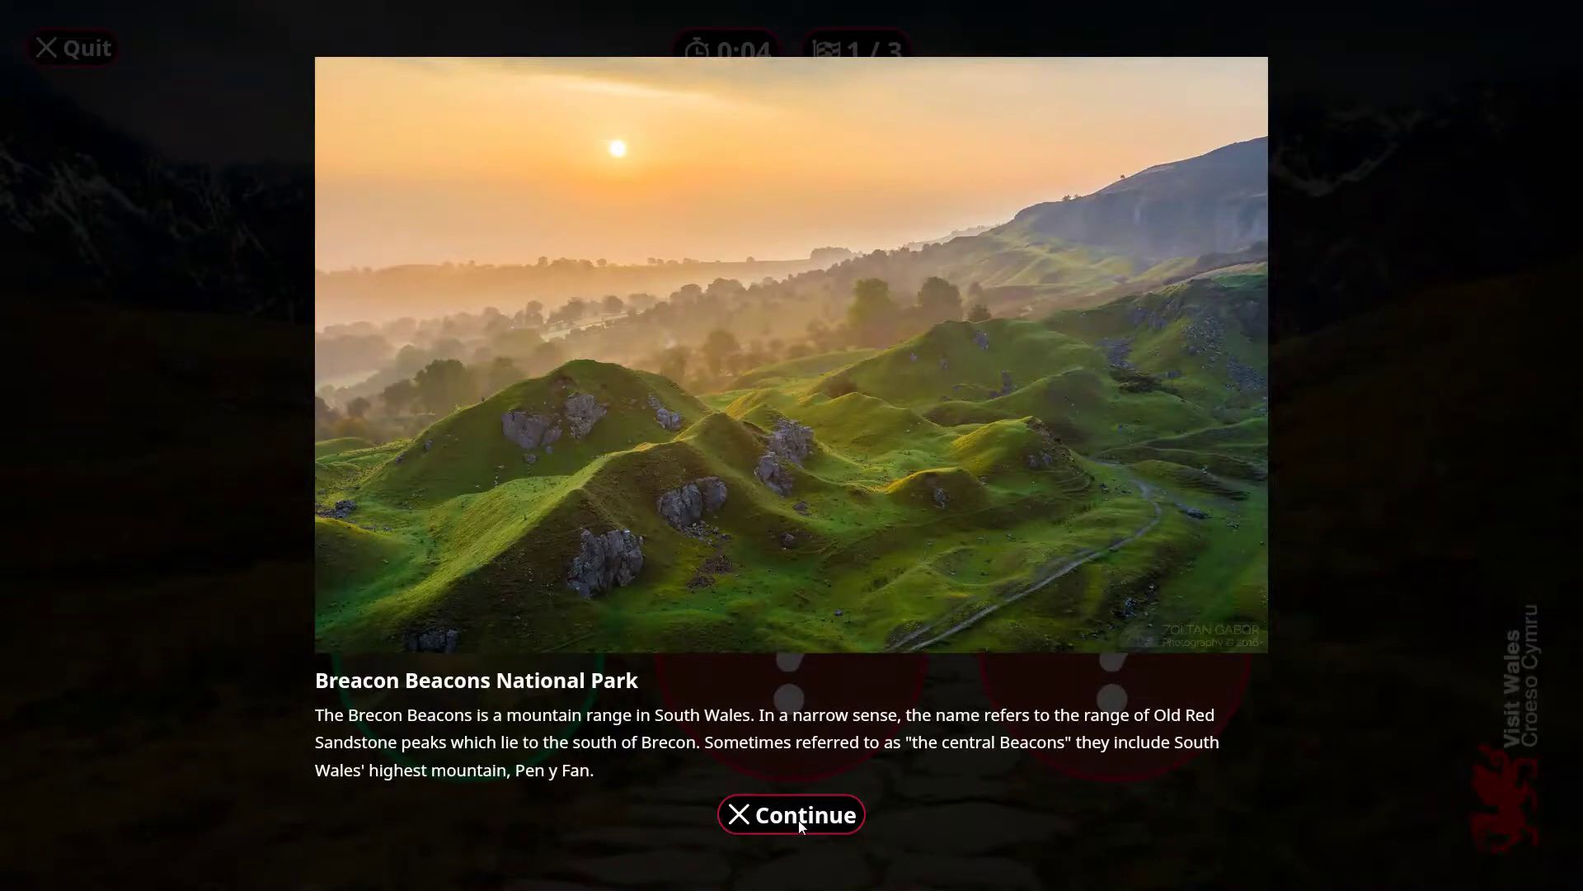
{"action": "left_click", "coordinate": [798, 819]}
{"action": "left_click", "coordinate": [763, 726]}
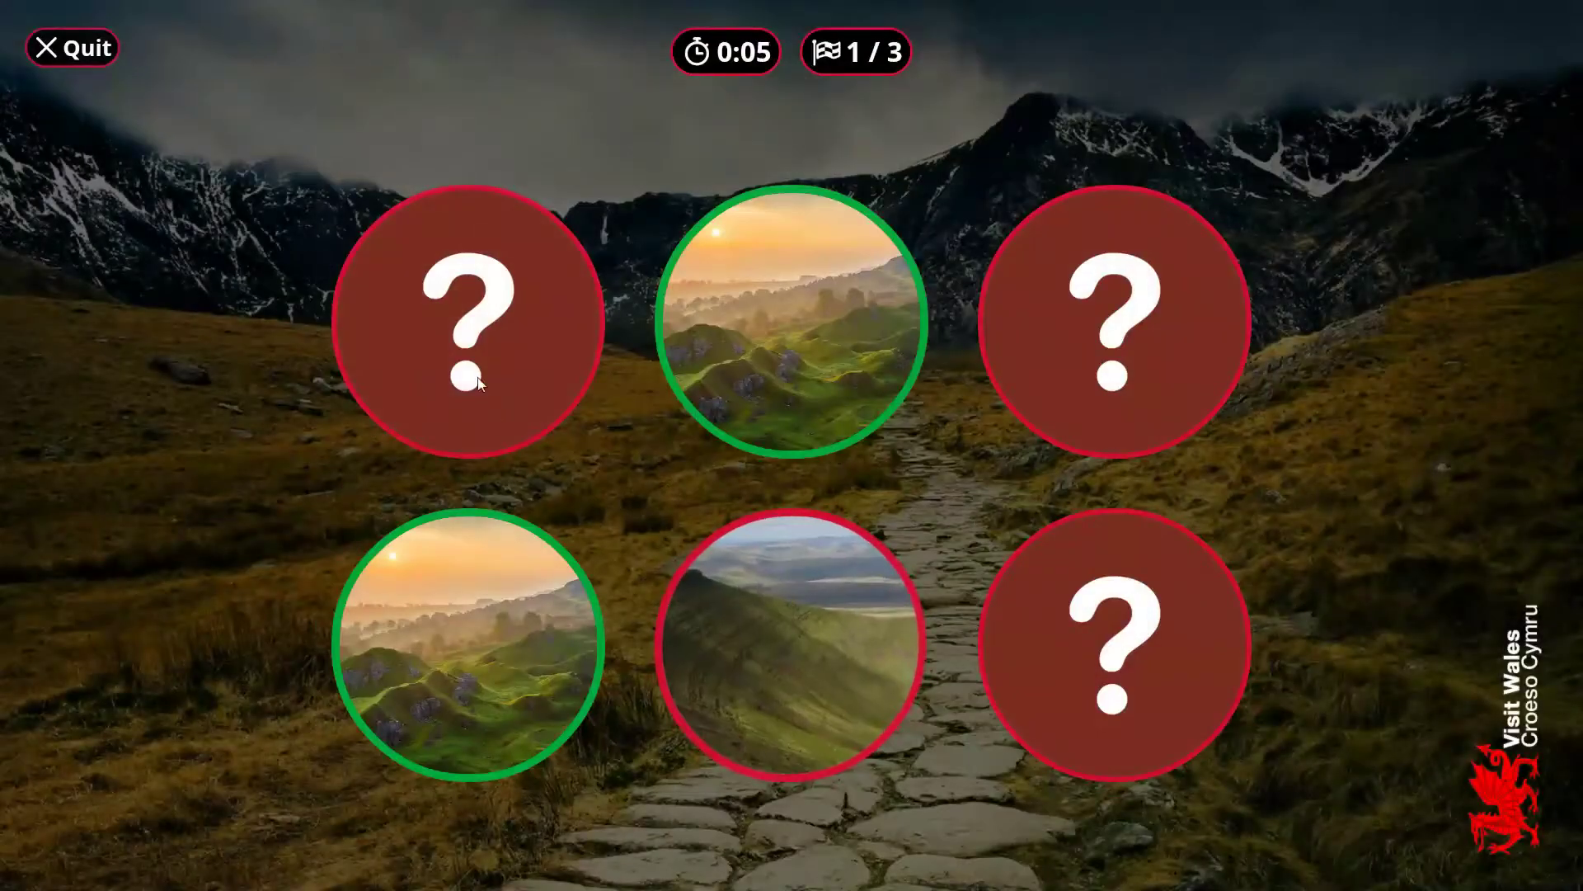
{"action": "left_click", "coordinate": [478, 382]}
- Flip tiles in the Space memory game to match the astronaut
{"action": "left_click", "coordinate": [1153, 602]}
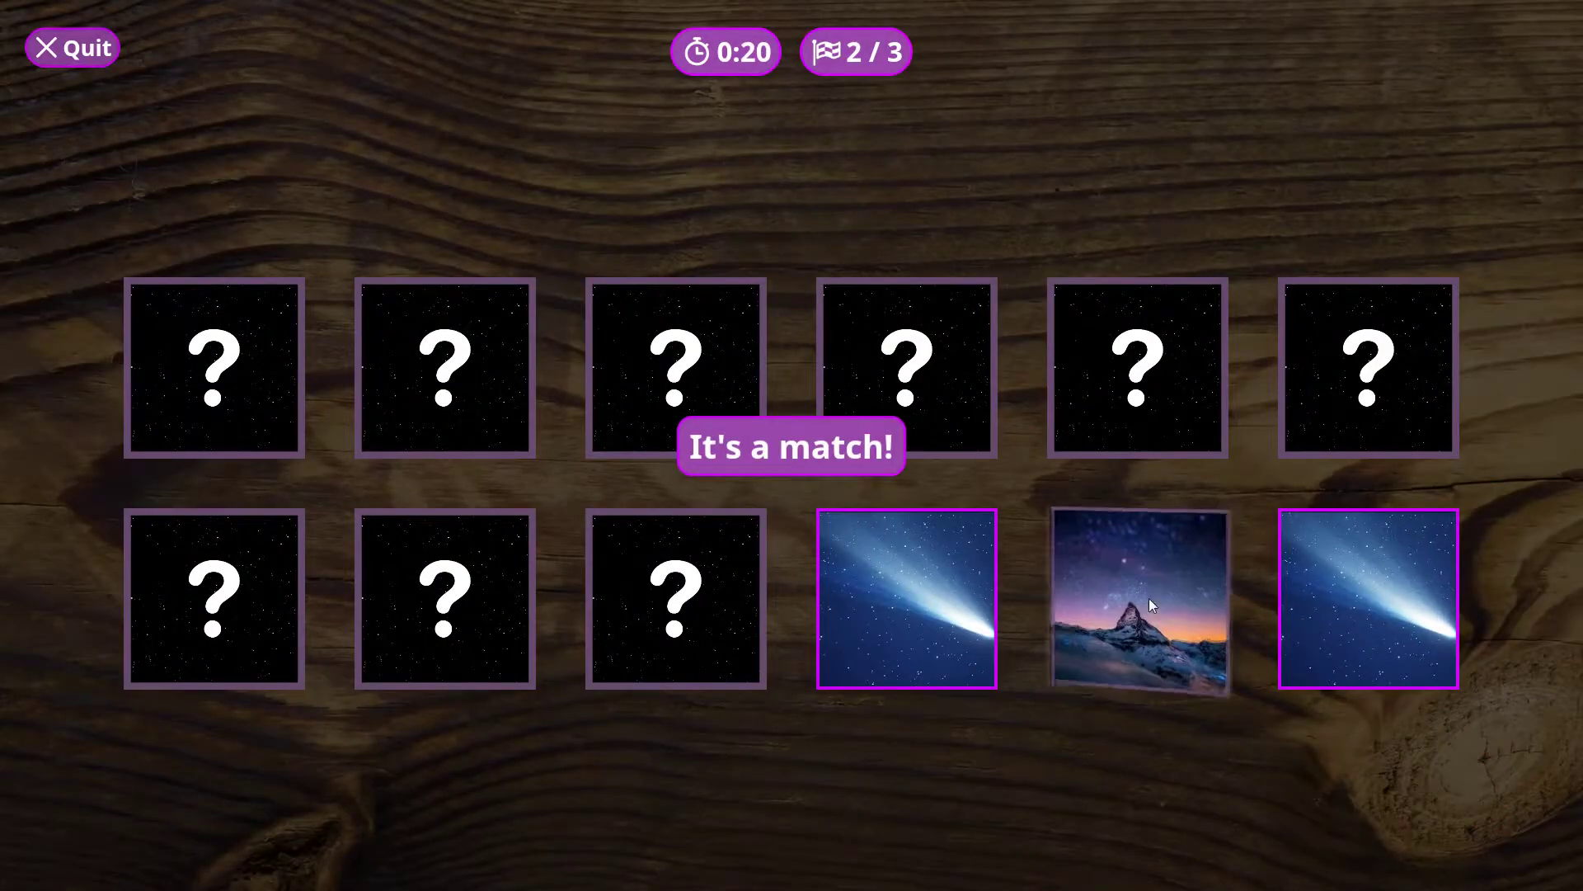
{"action": "left_click", "coordinate": [956, 437]}
{"action": "left_click", "coordinate": [162, 355]}
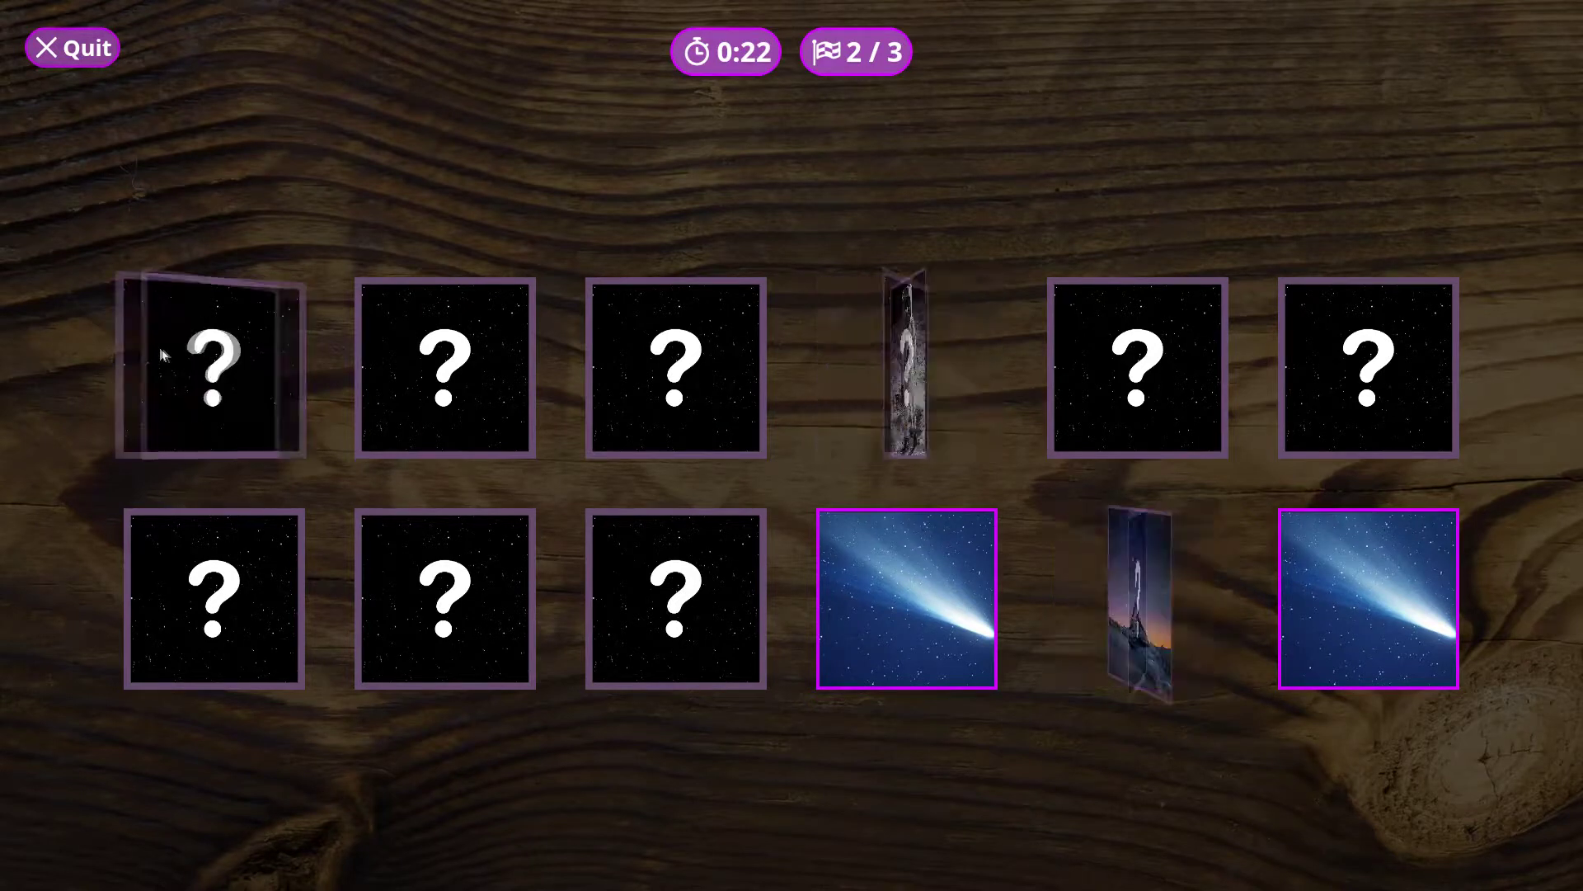
{"action": "left_click", "coordinate": [656, 586]}
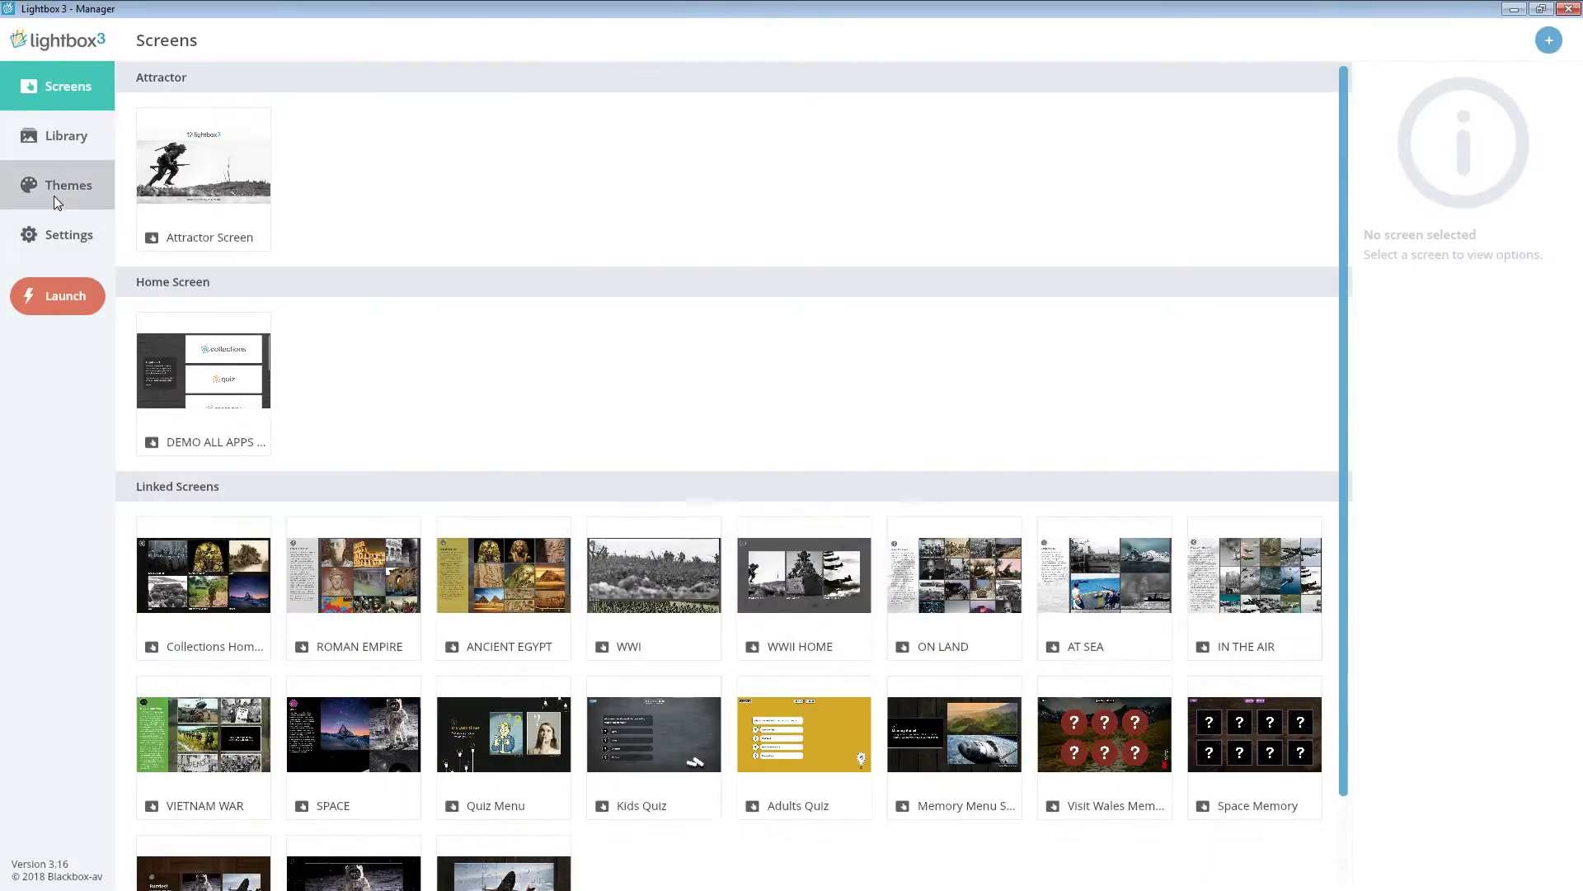
- Open the SPACE theme and review its Panels, Thumbnails, Popups, Web Browser, Quiz and Games styles
{"action": "left_click", "coordinate": [55, 198]}
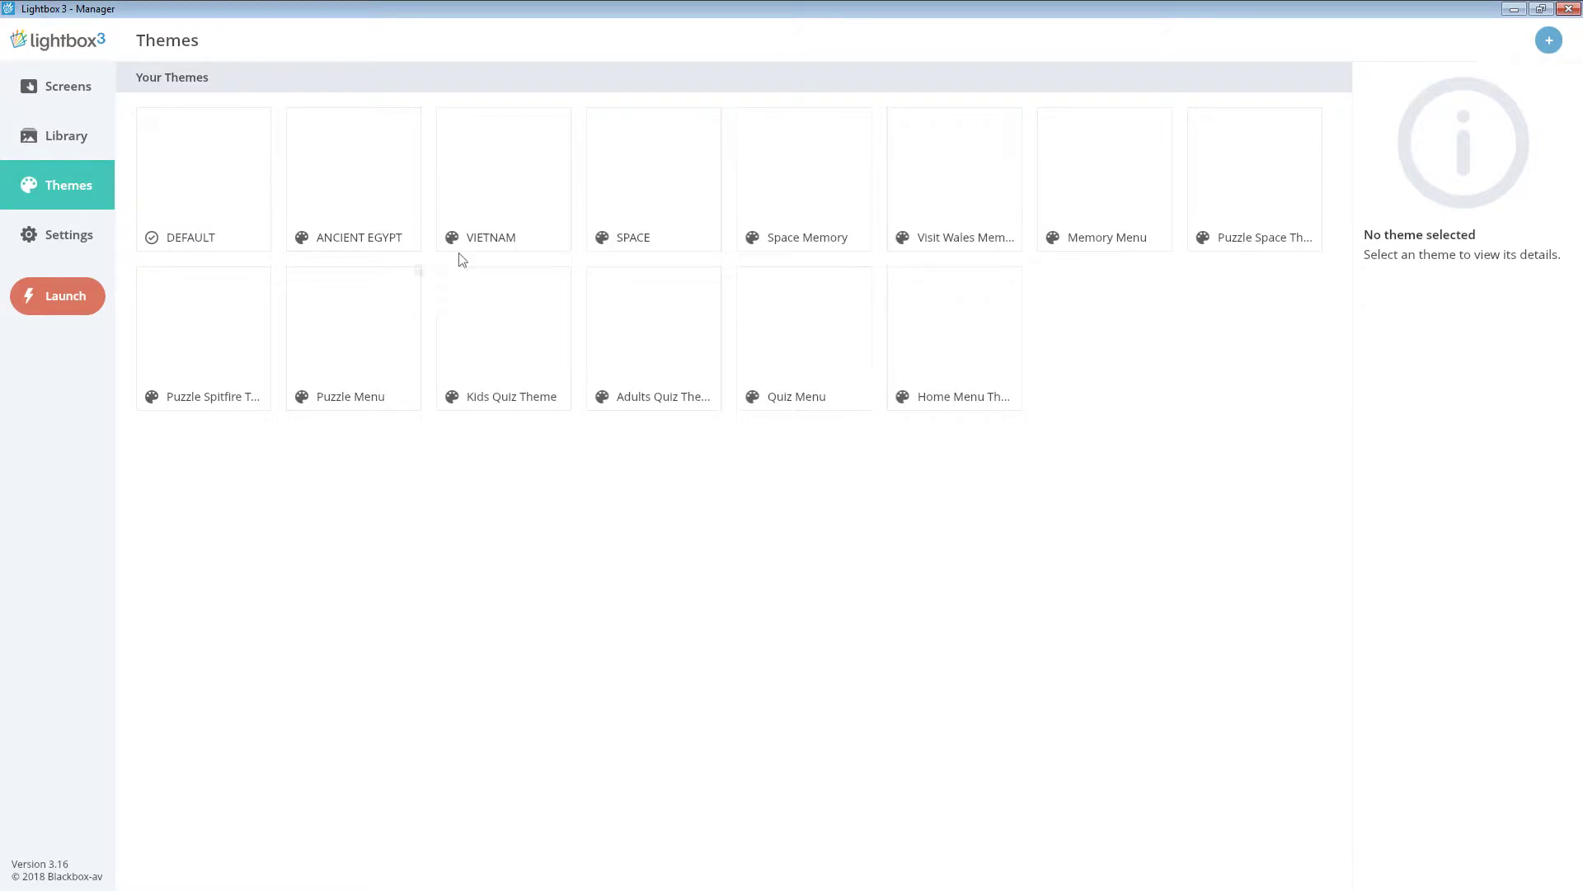
{"action": "double_click", "coordinate": [641, 176]}
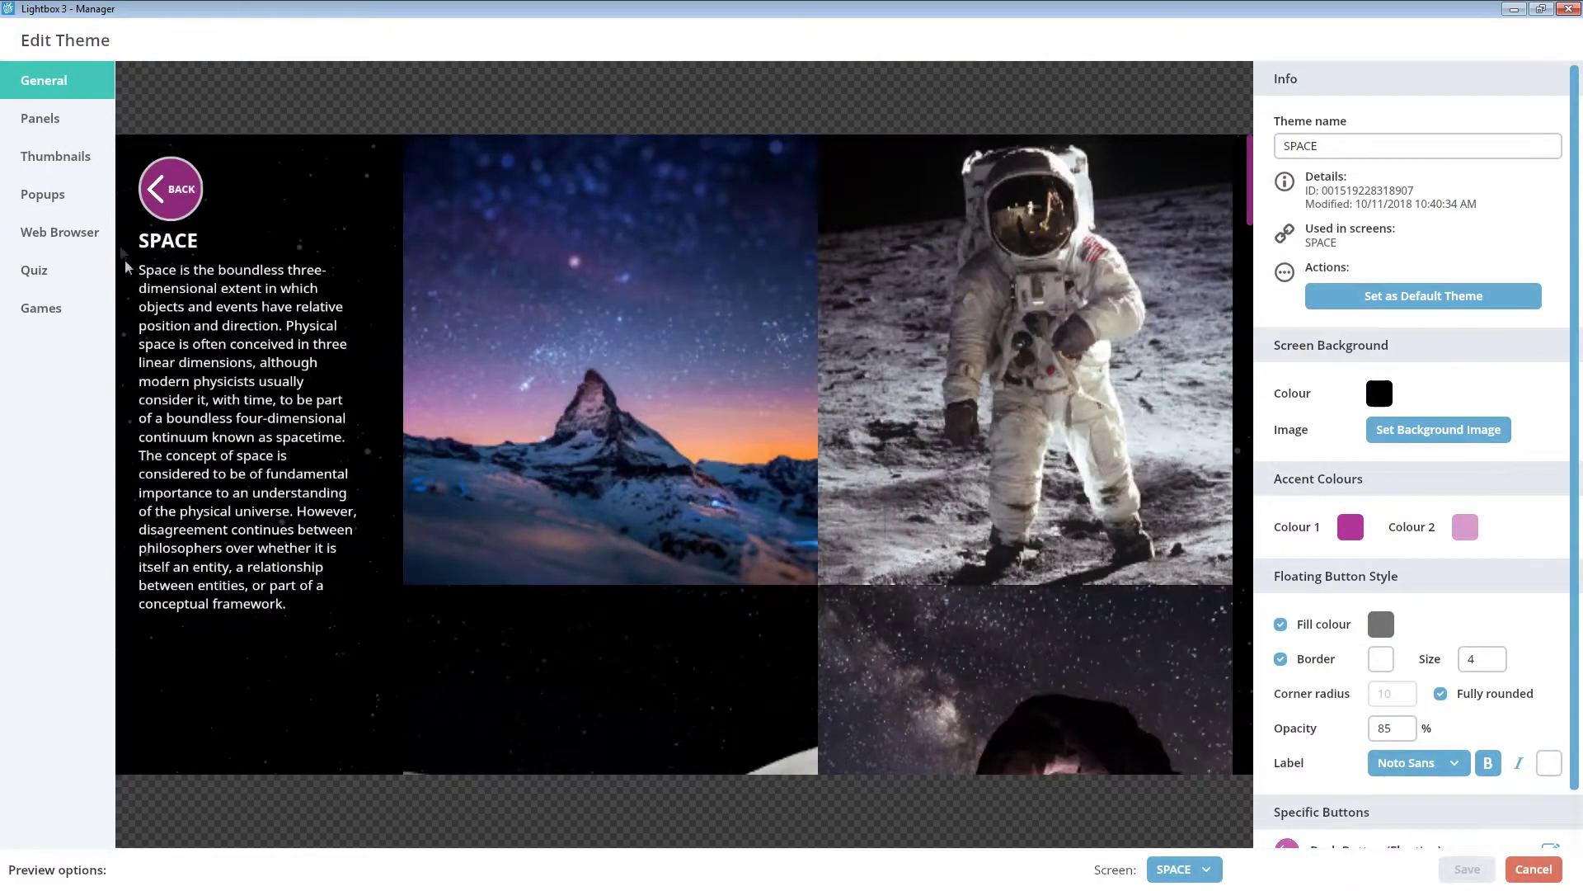
{"action": "left_click", "coordinate": [91, 132]}
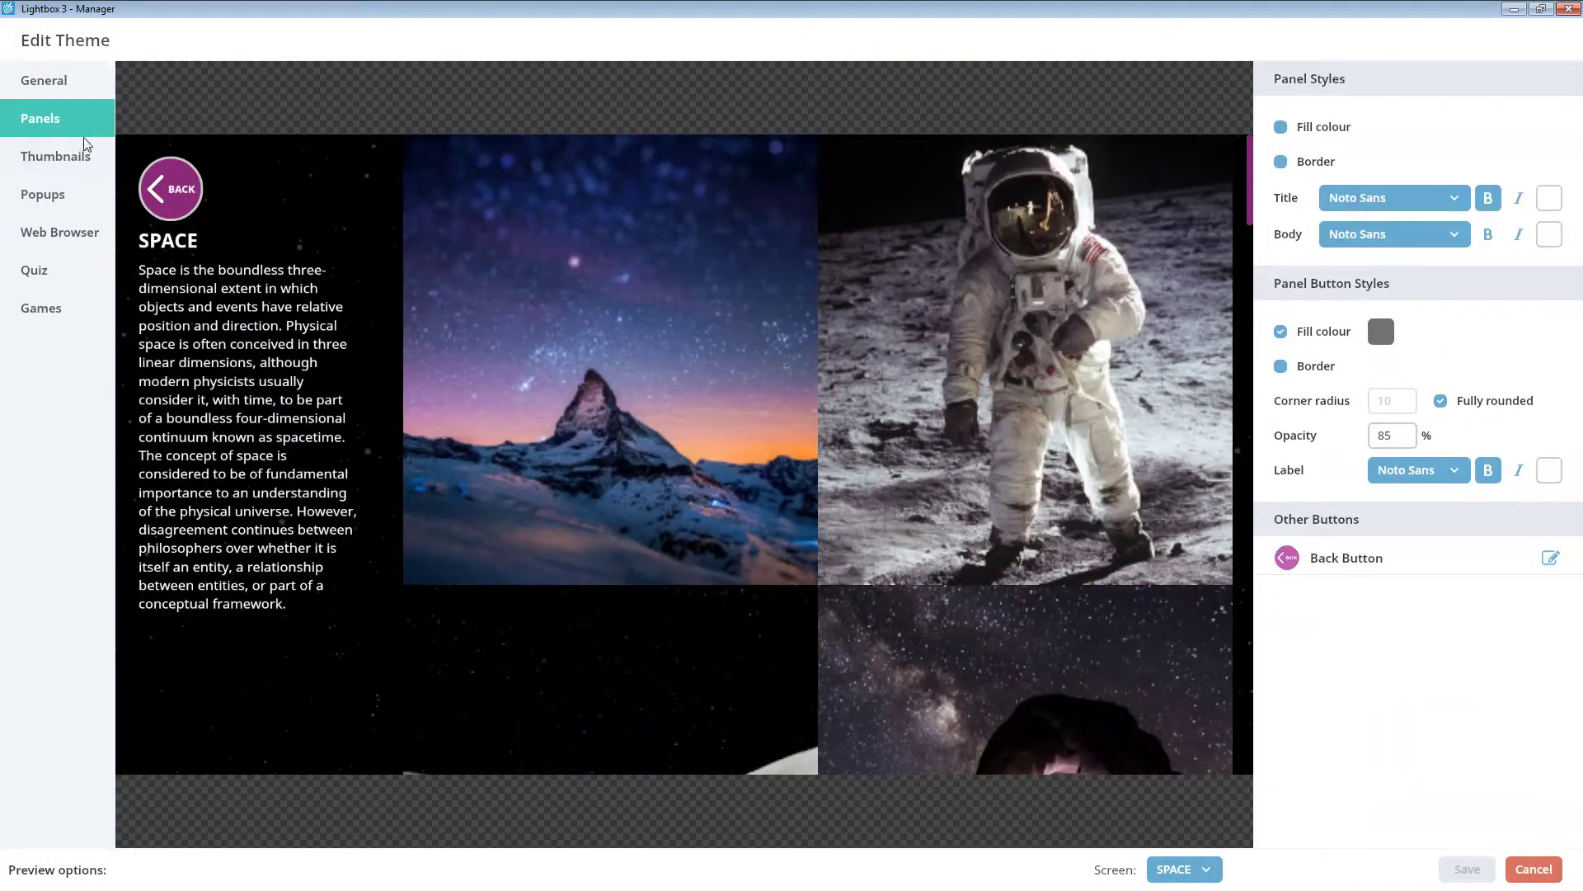
{"action": "left_click", "coordinate": [80, 158]}
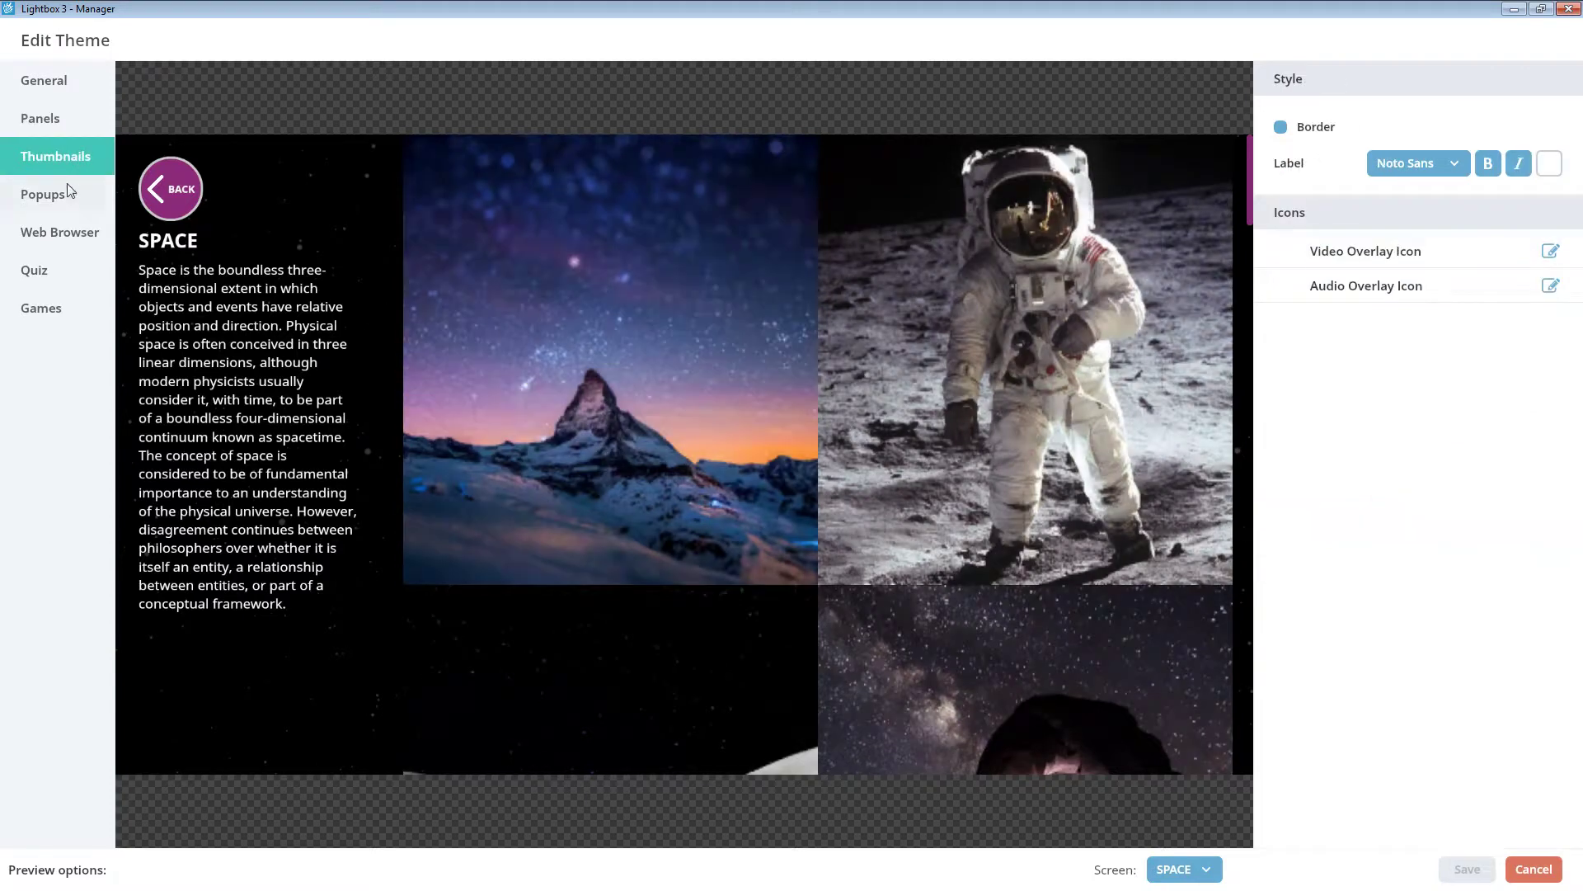
{"action": "left_click", "coordinate": [65, 197]}
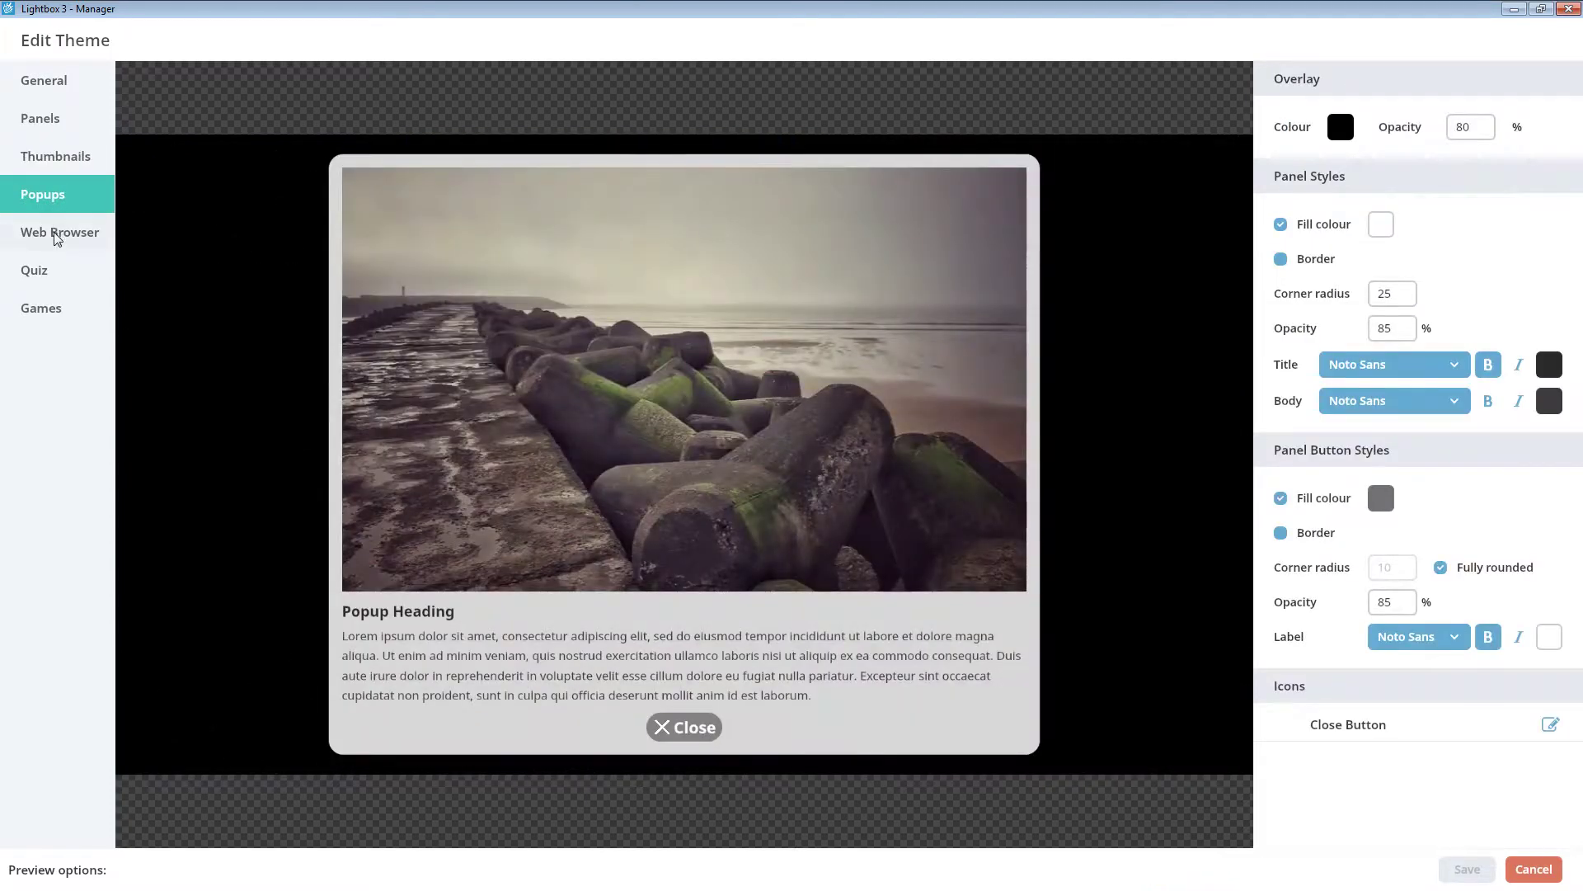
{"action": "left_click", "coordinate": [56, 236]}
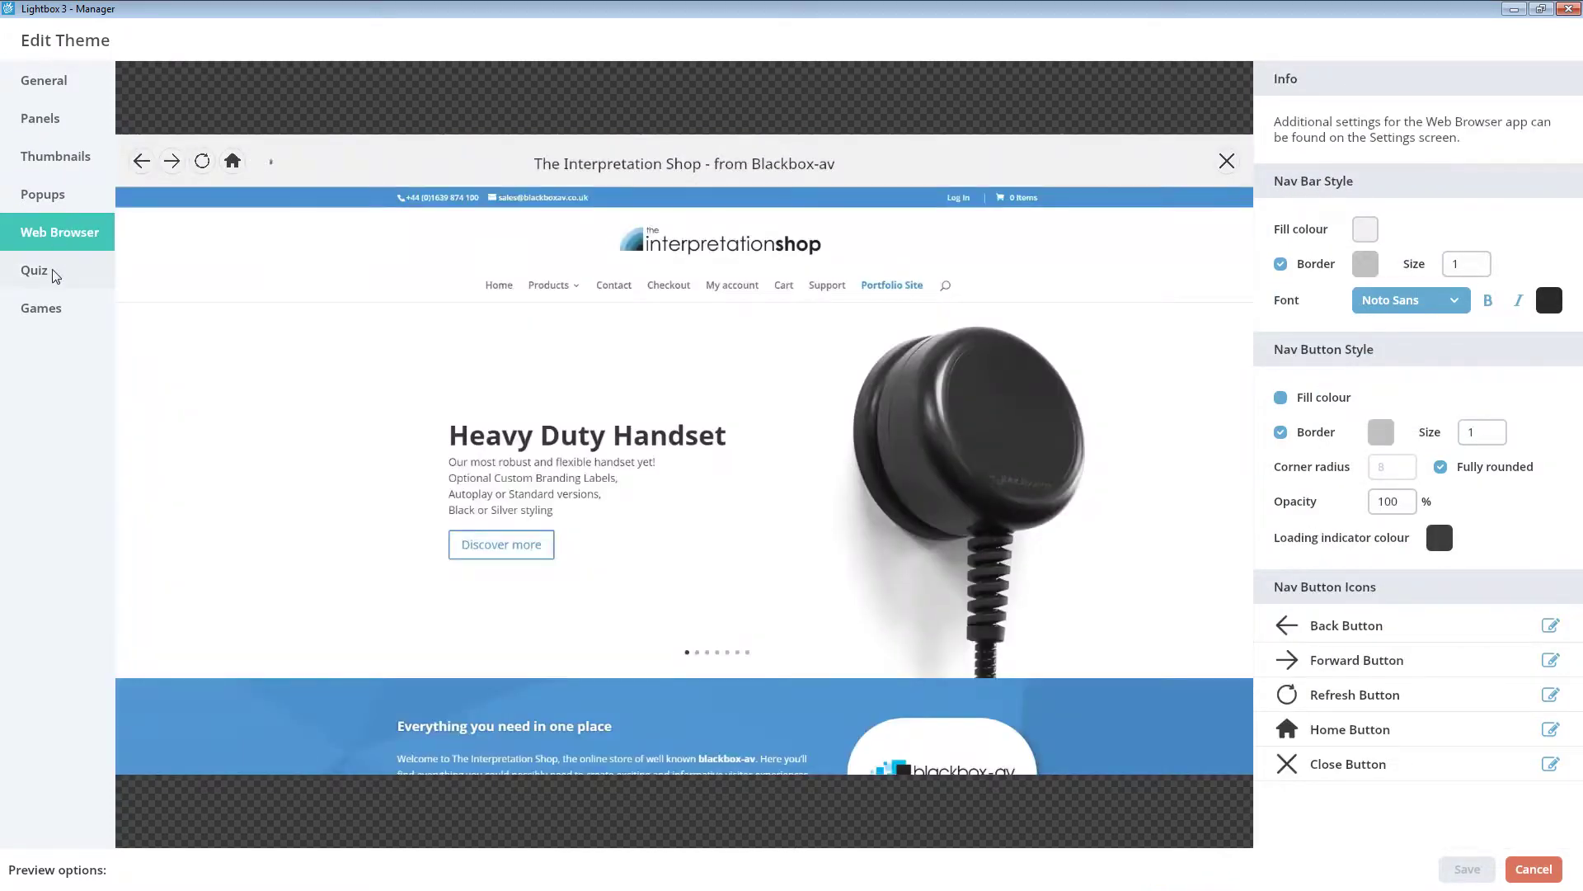
{"action": "left_click", "coordinate": [53, 274]}
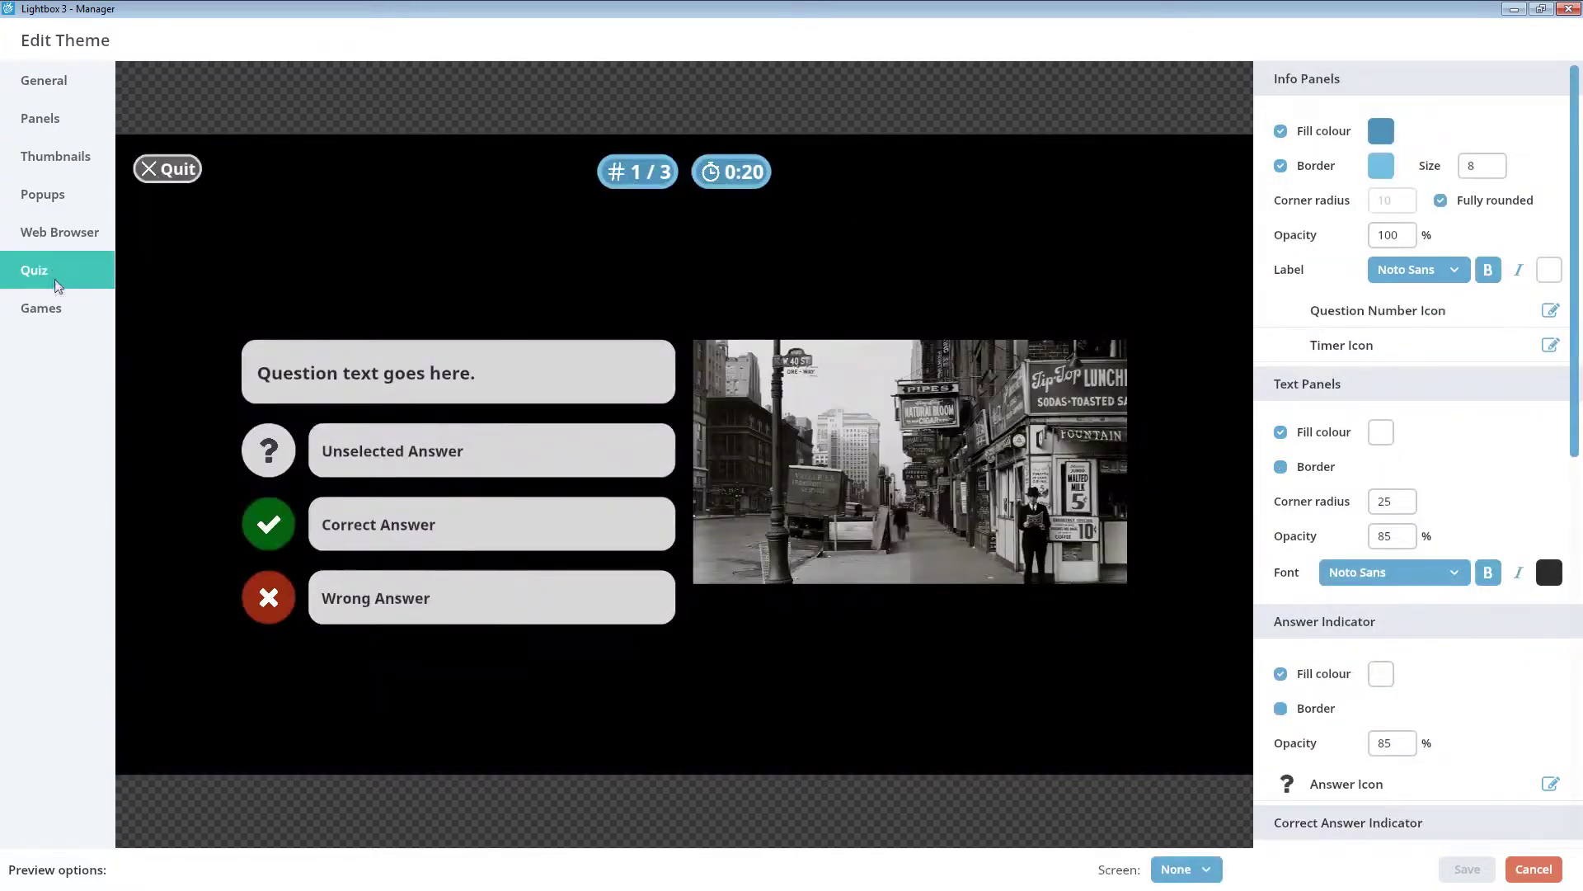
{"action": "left_click", "coordinate": [52, 305]}
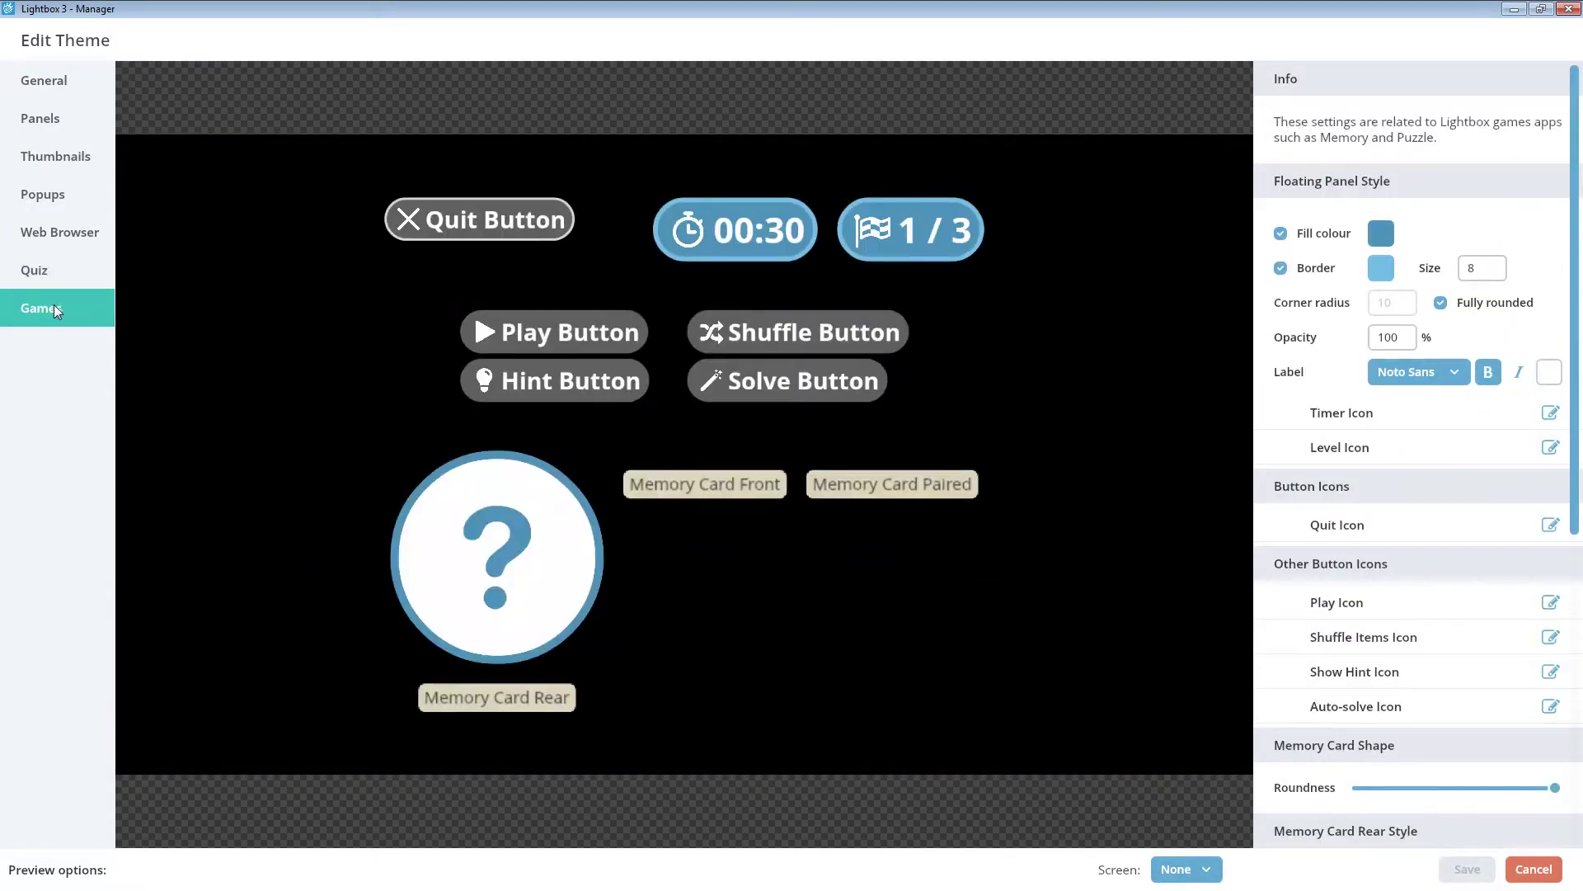
{"action": "left_click", "coordinate": [89, 125]}
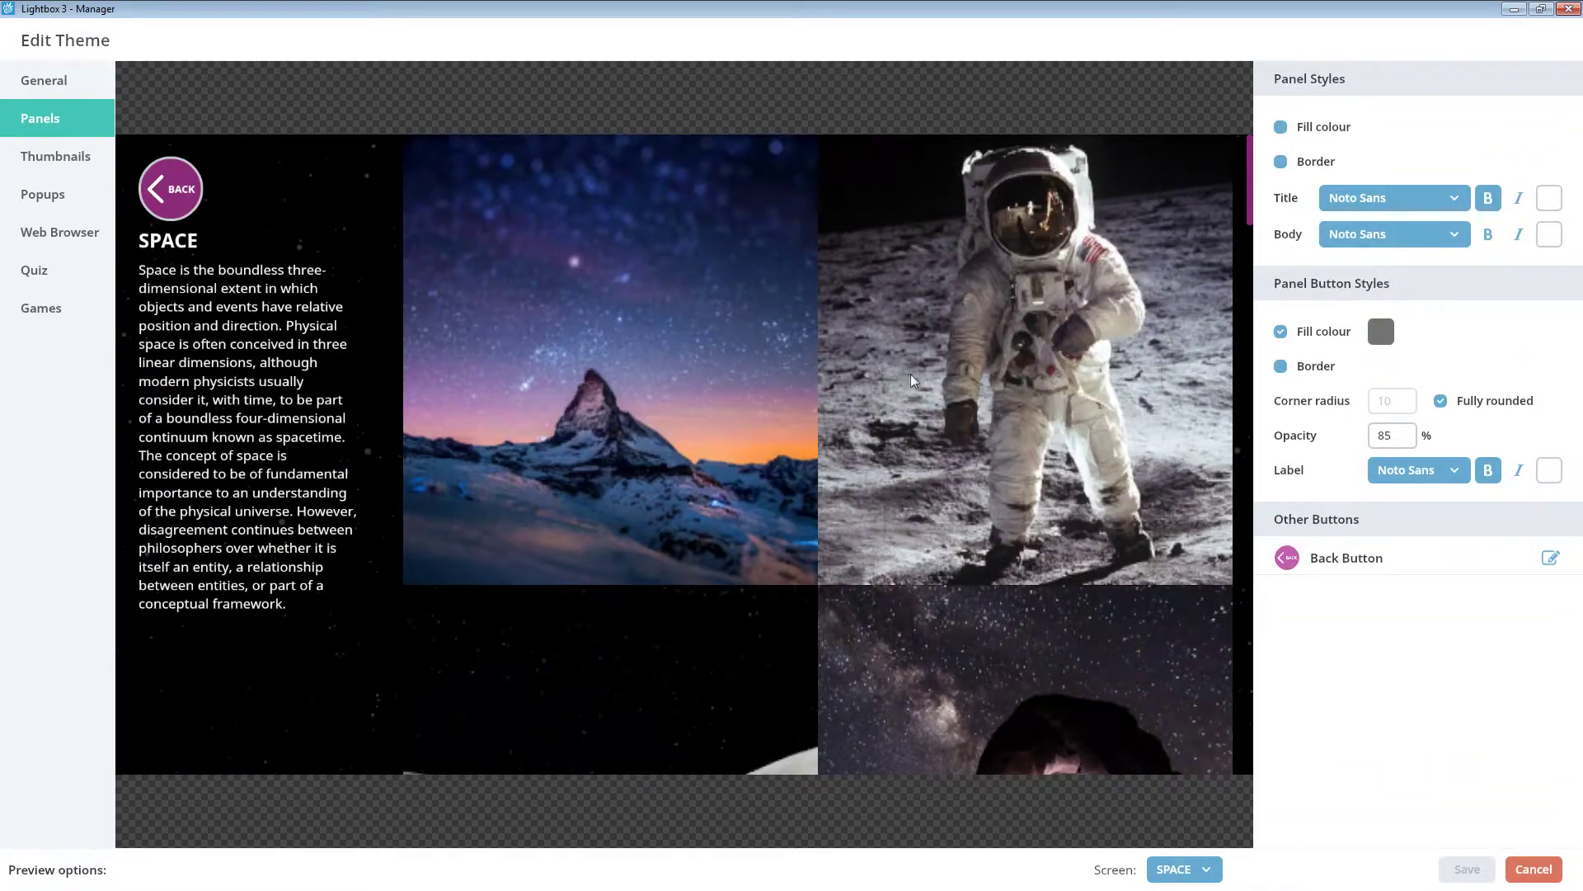
- Turn on the Panel Styles fill colour and preview the theme on ANCIENT EGYPT
{"action": "left_click", "coordinate": [1330, 128]}
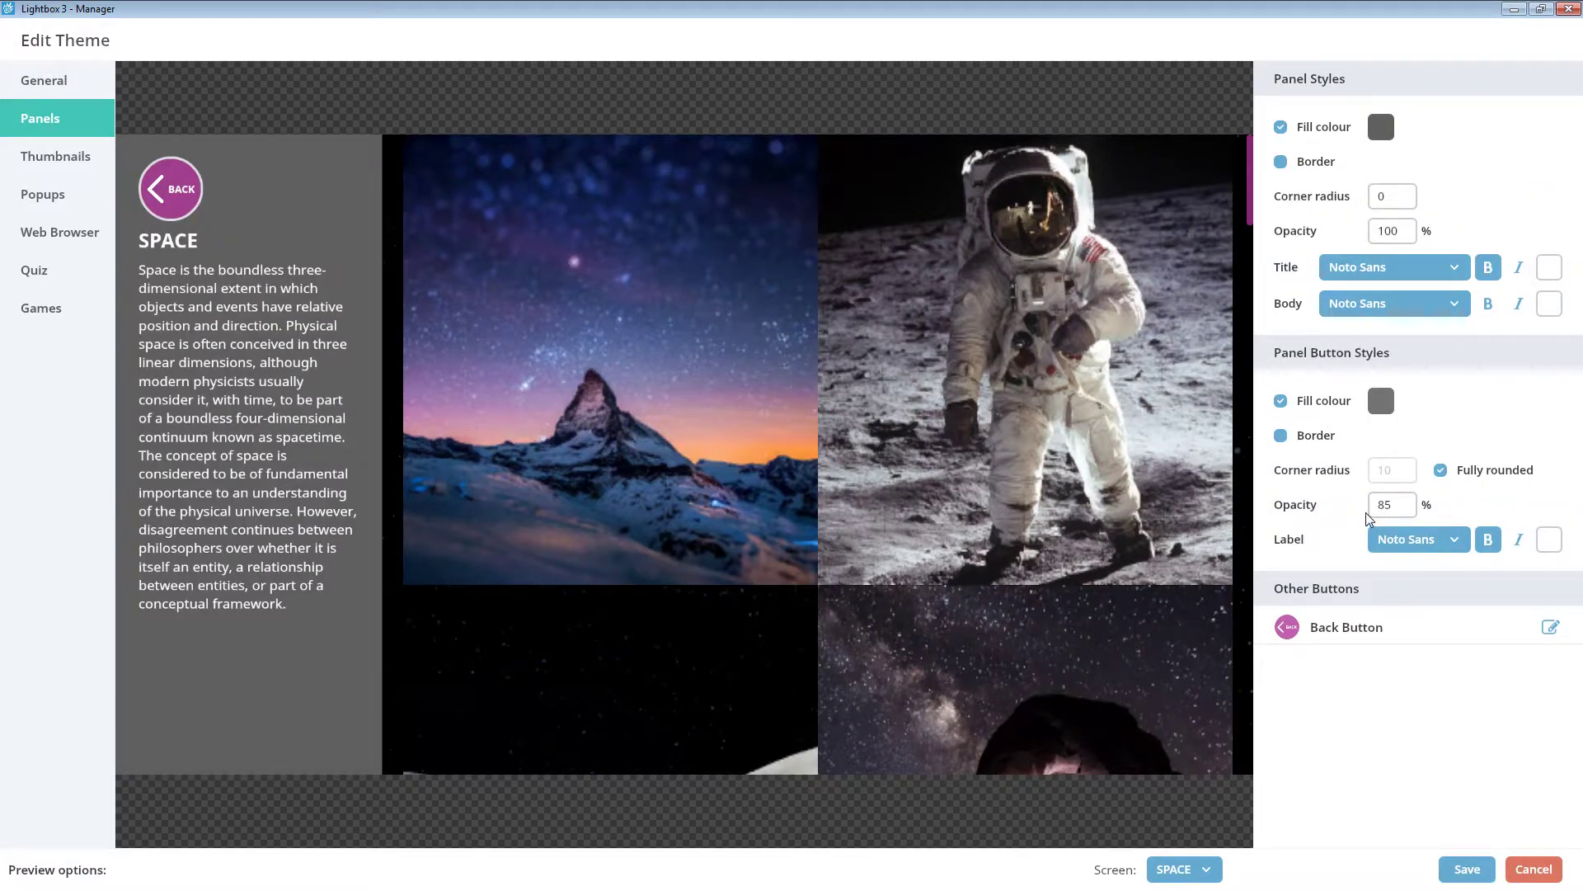
{"action": "left_click", "coordinate": [1198, 878]}
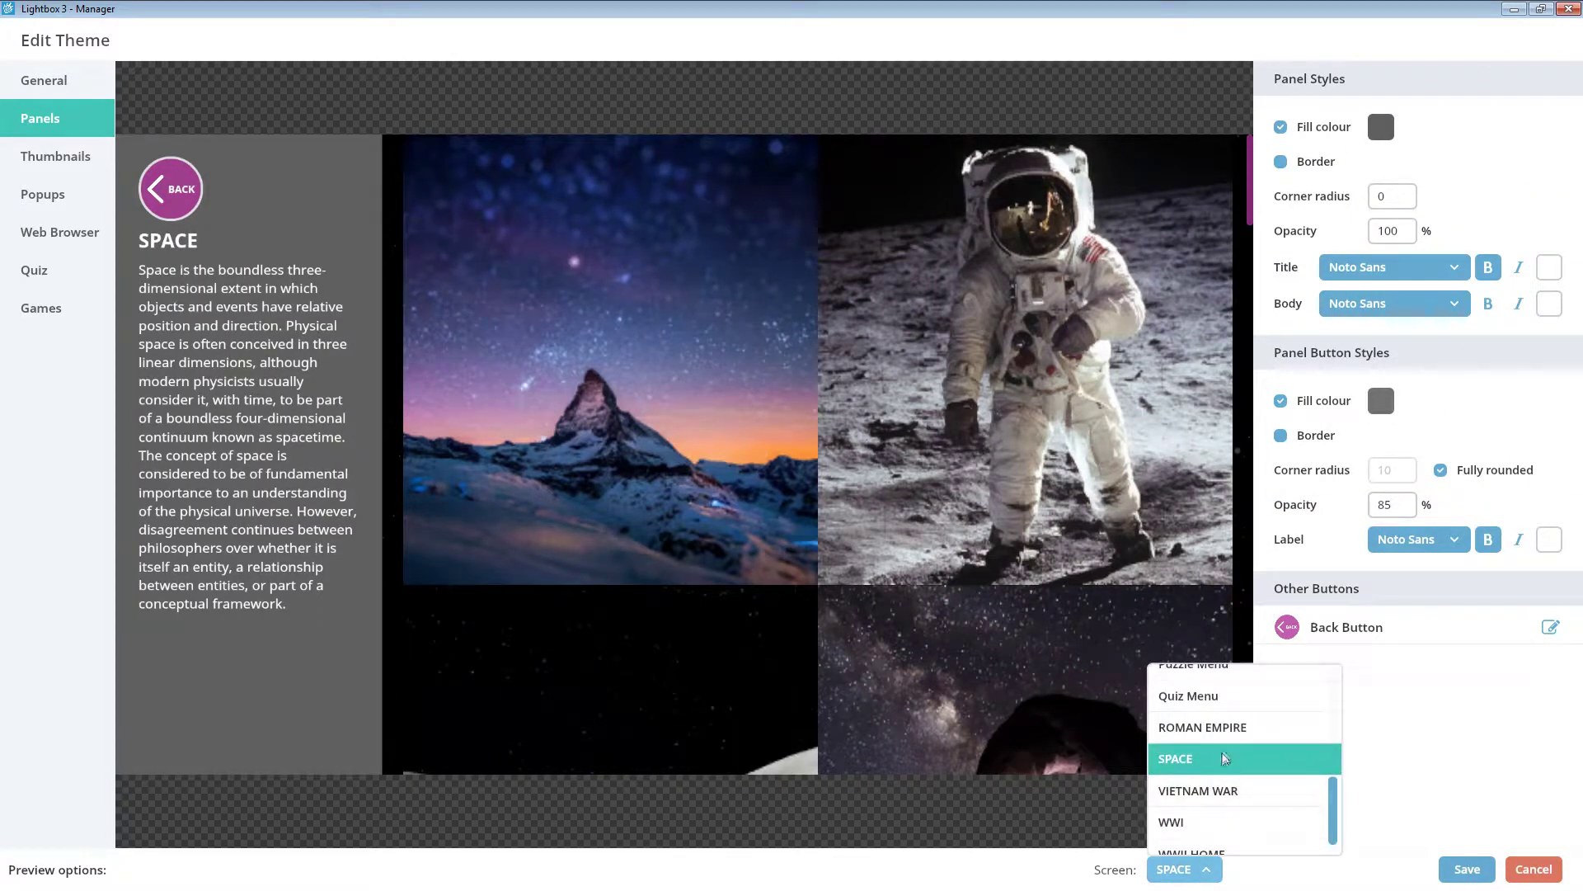
{"action": "scroll", "coordinate": [1228, 734], "scroll_direction": "down", "scroll_amount": 2}
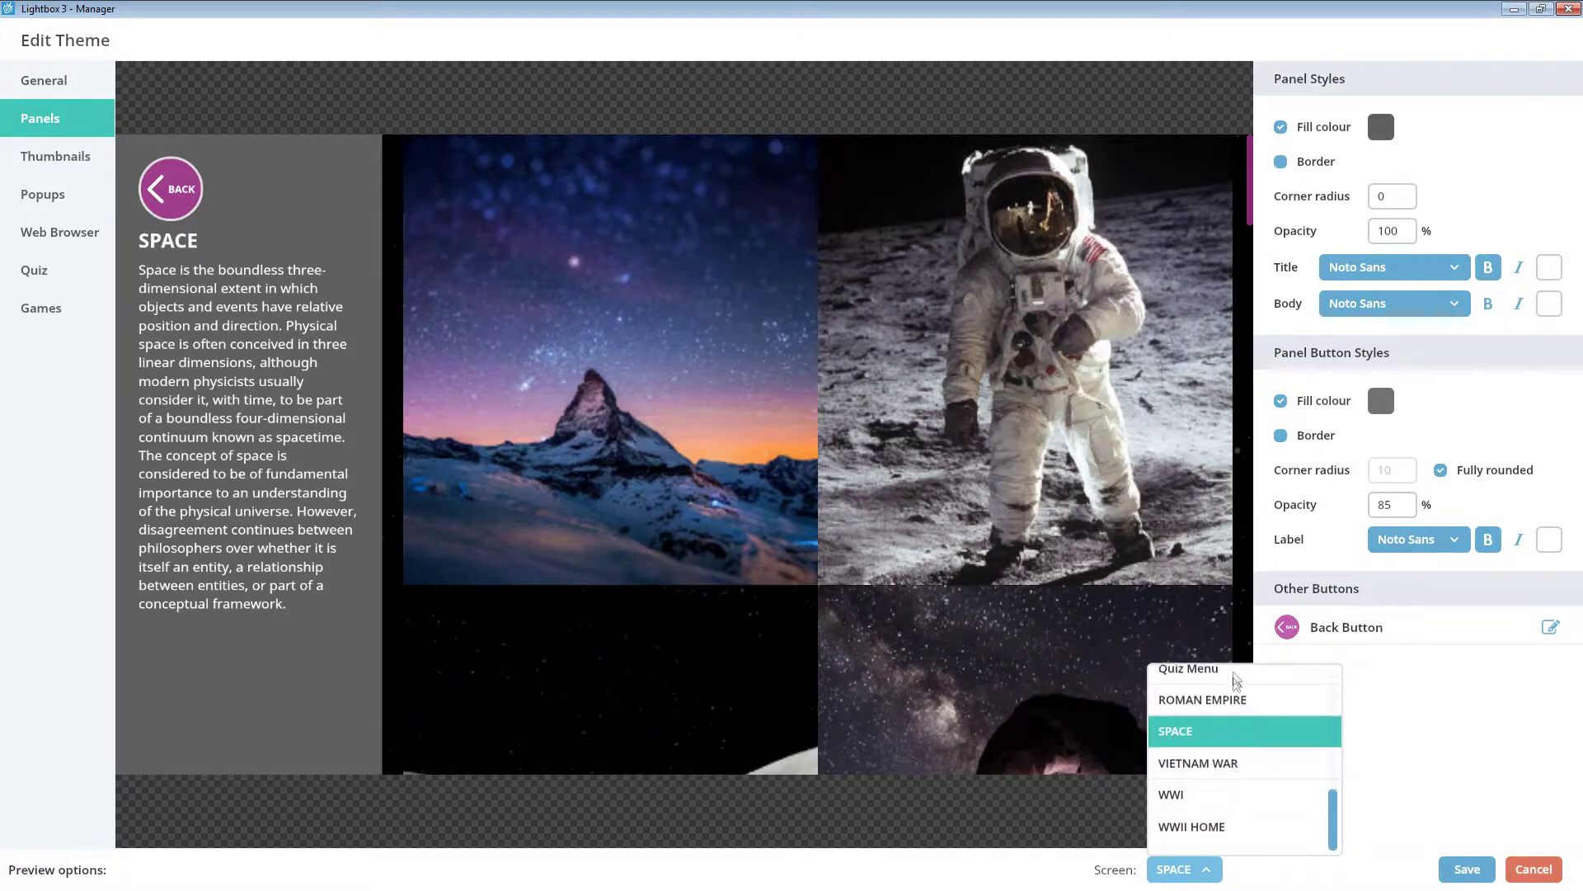
{"action": "scroll", "coordinate": [1233, 701], "scroll_direction": "up", "scroll_amount": 4}
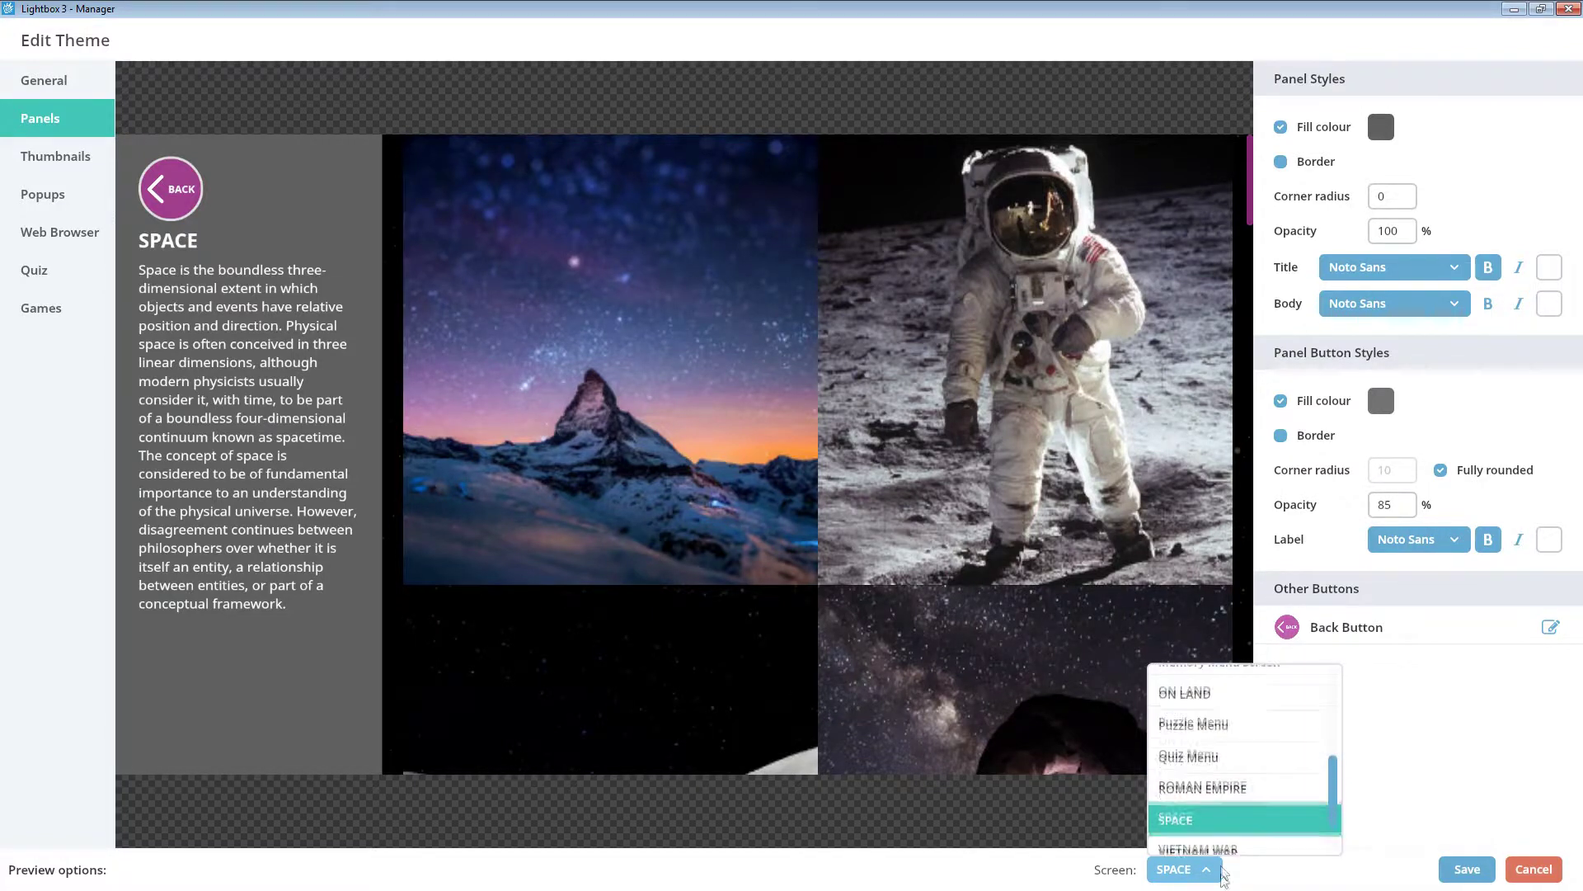
{"action": "scroll", "coordinate": [1229, 725], "scroll_direction": "up", "scroll_amount": 5}
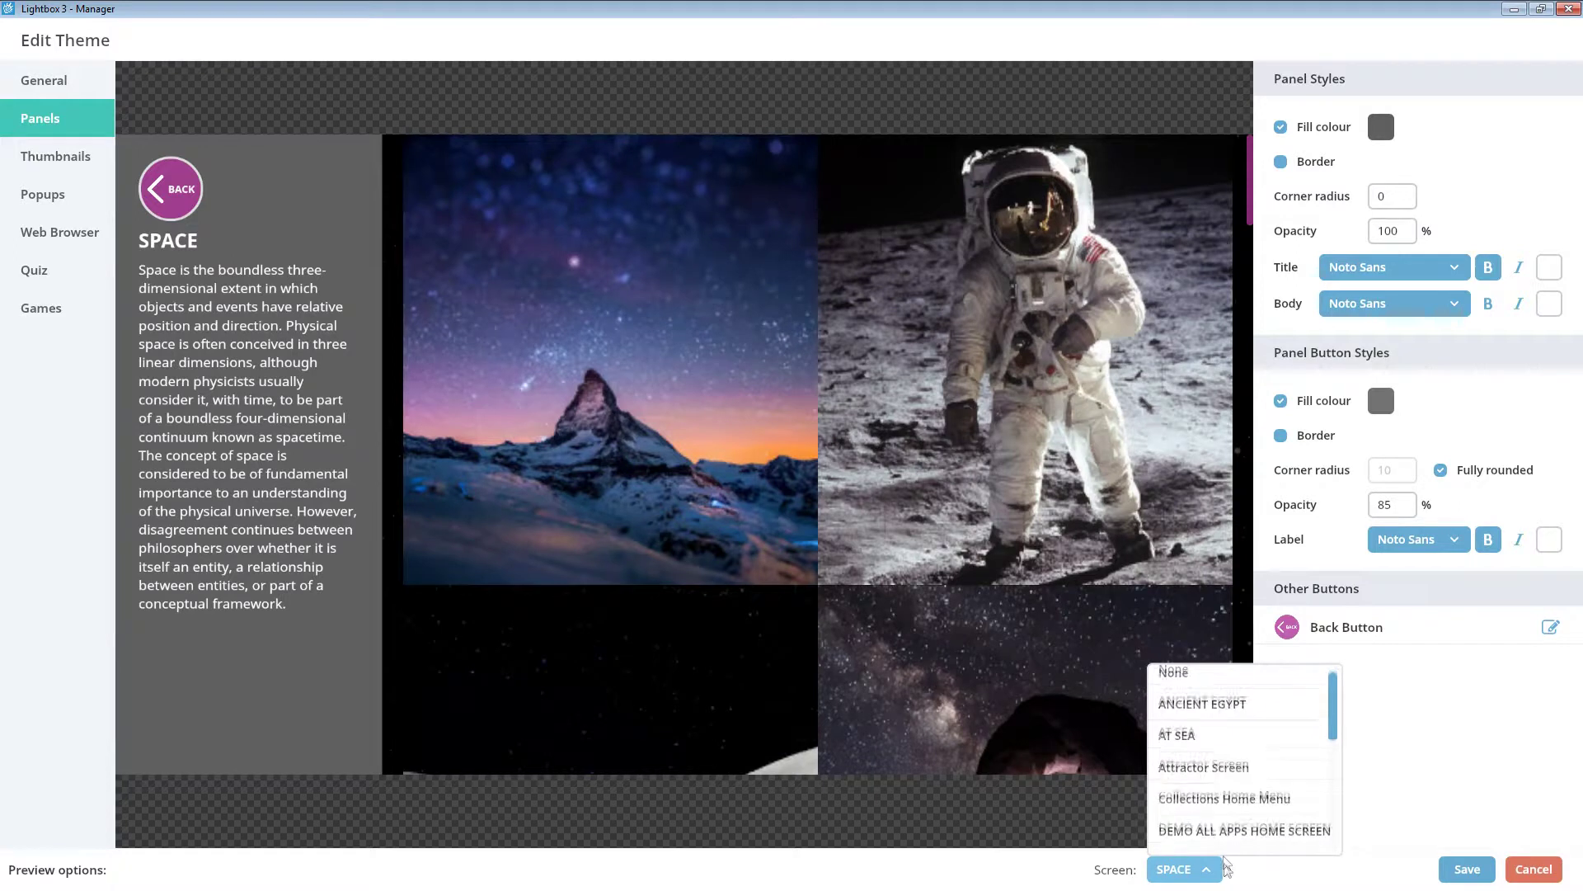
{"action": "left_click", "coordinate": [1238, 714]}
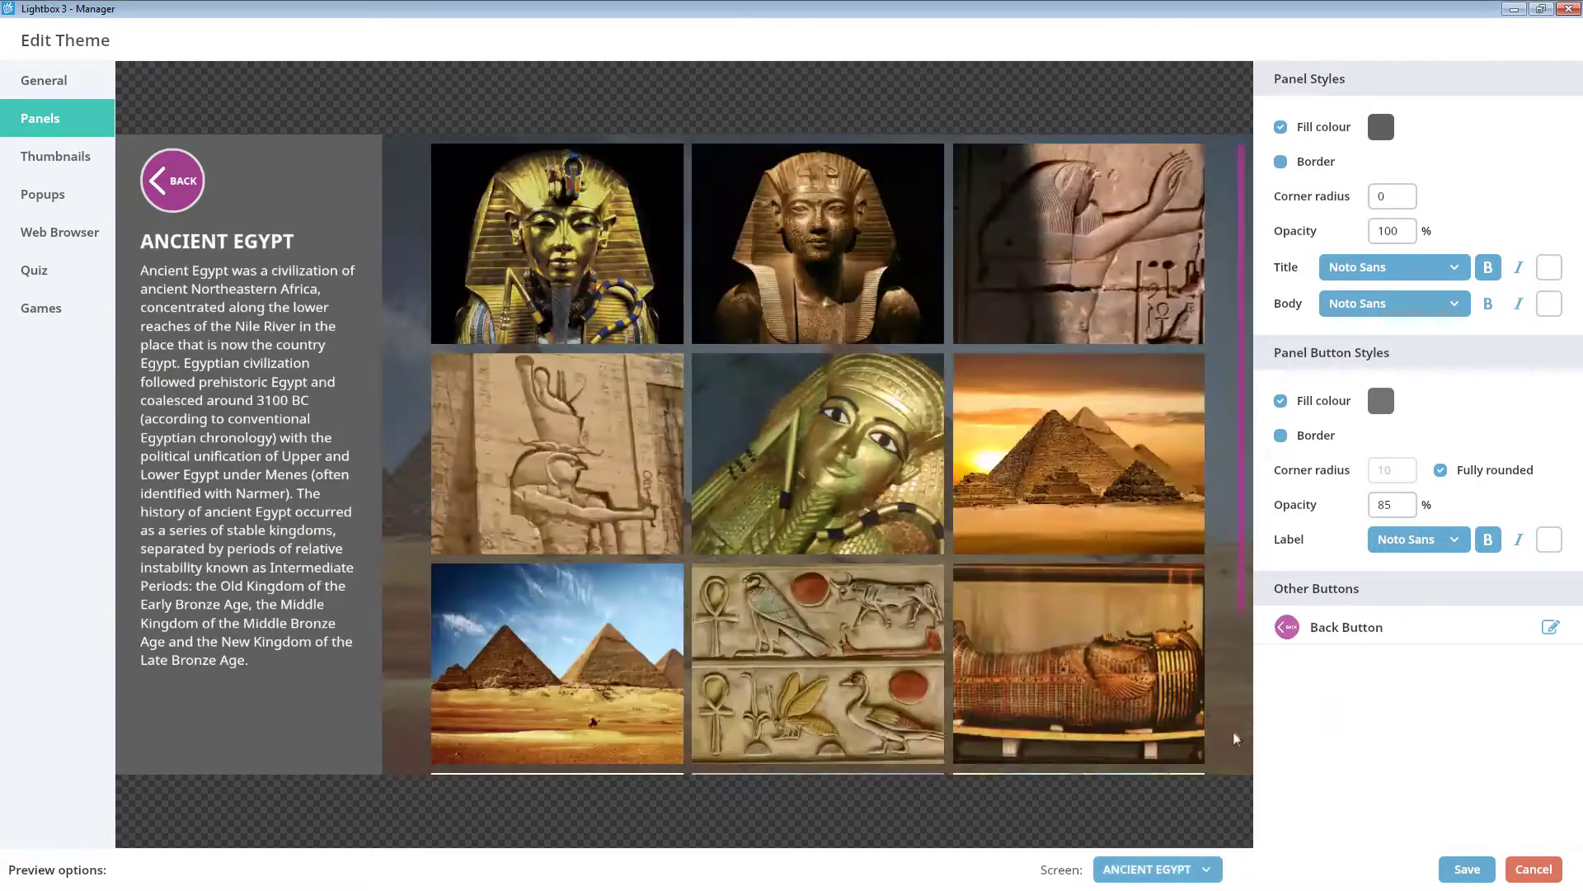
- Switch the theme preview back to the SPACE screen
{"action": "left_click", "coordinate": [1208, 868]}
{"action": "scroll", "coordinate": [1228, 737], "scroll_direction": "down", "scroll_amount": 2}
{"action": "scroll", "coordinate": [1227, 734], "scroll_direction": "down", "scroll_amount": 3}
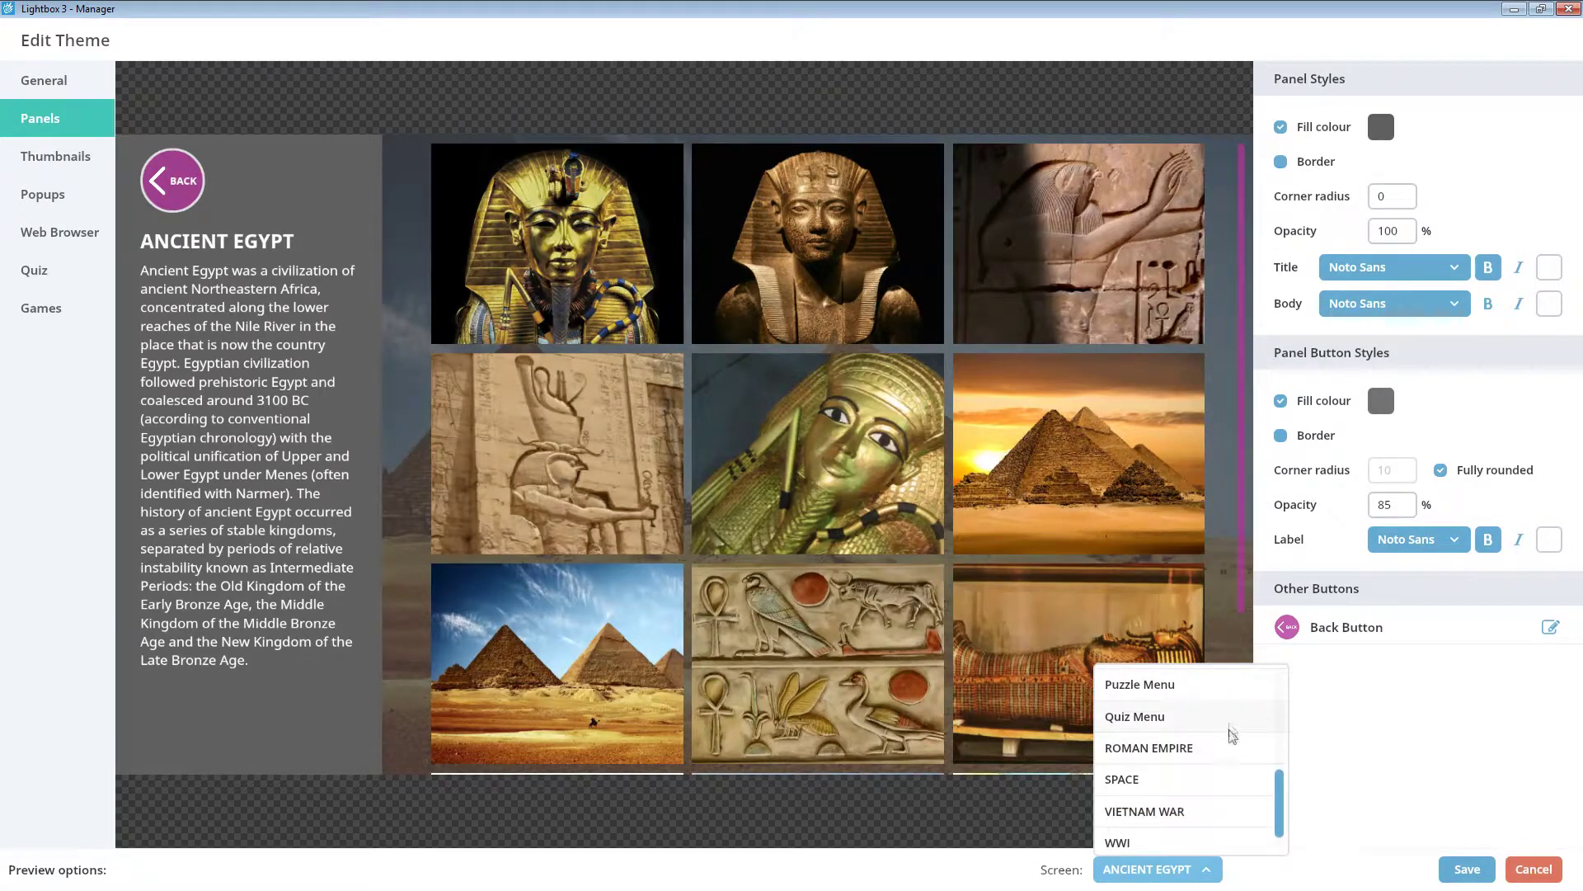
{"action": "left_click", "coordinate": [1224, 781]}
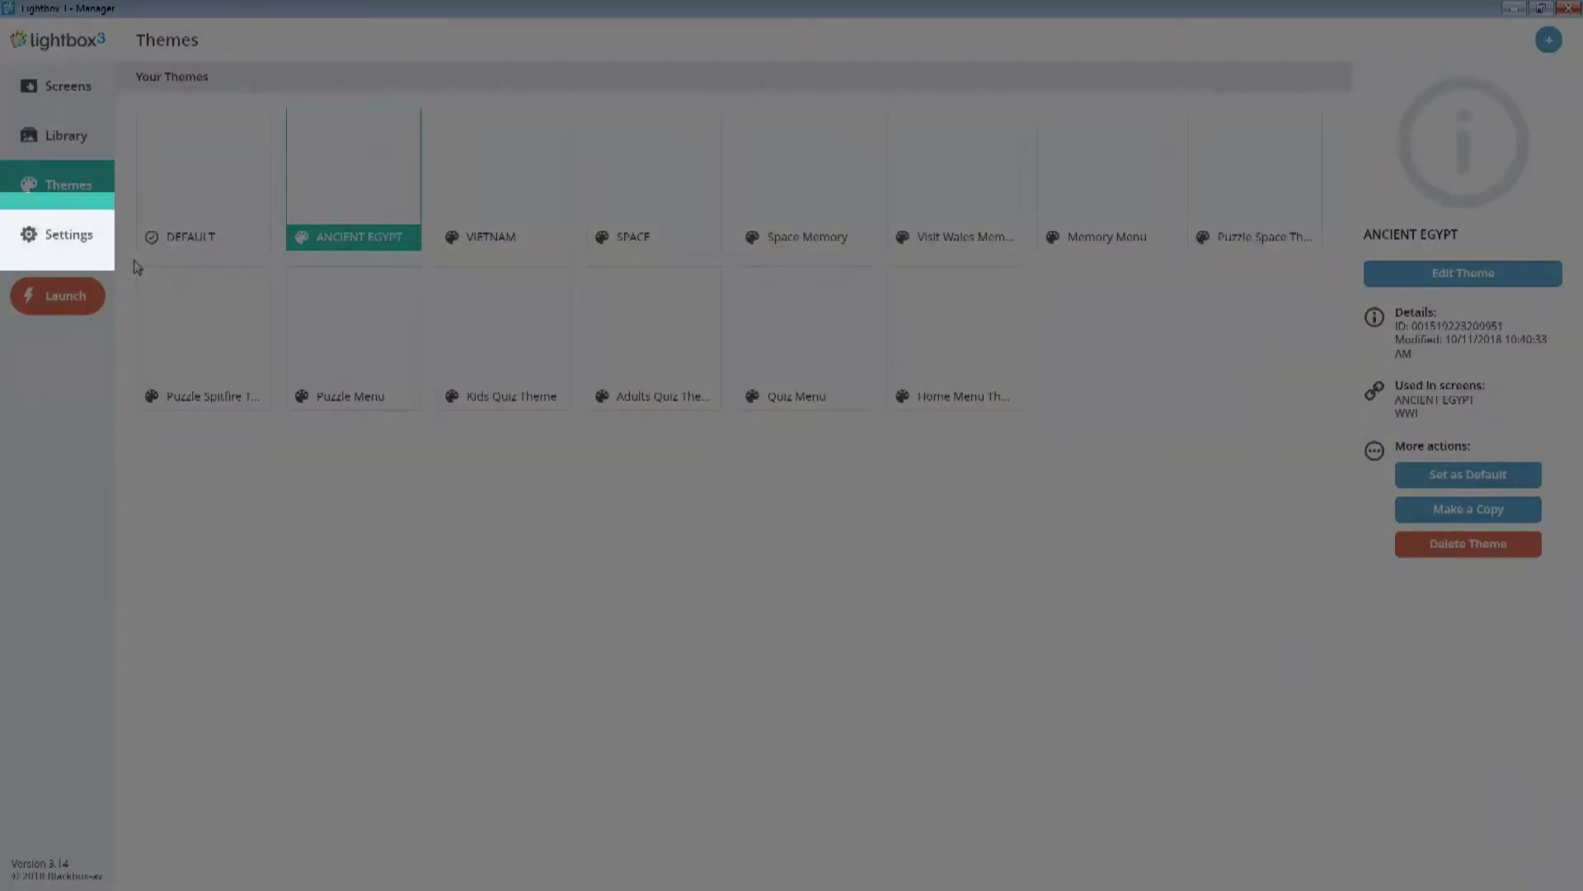
- Open the kiosk Settings and replace the admin PIN with a new value
{"action": "left_click", "coordinate": [82, 234]}
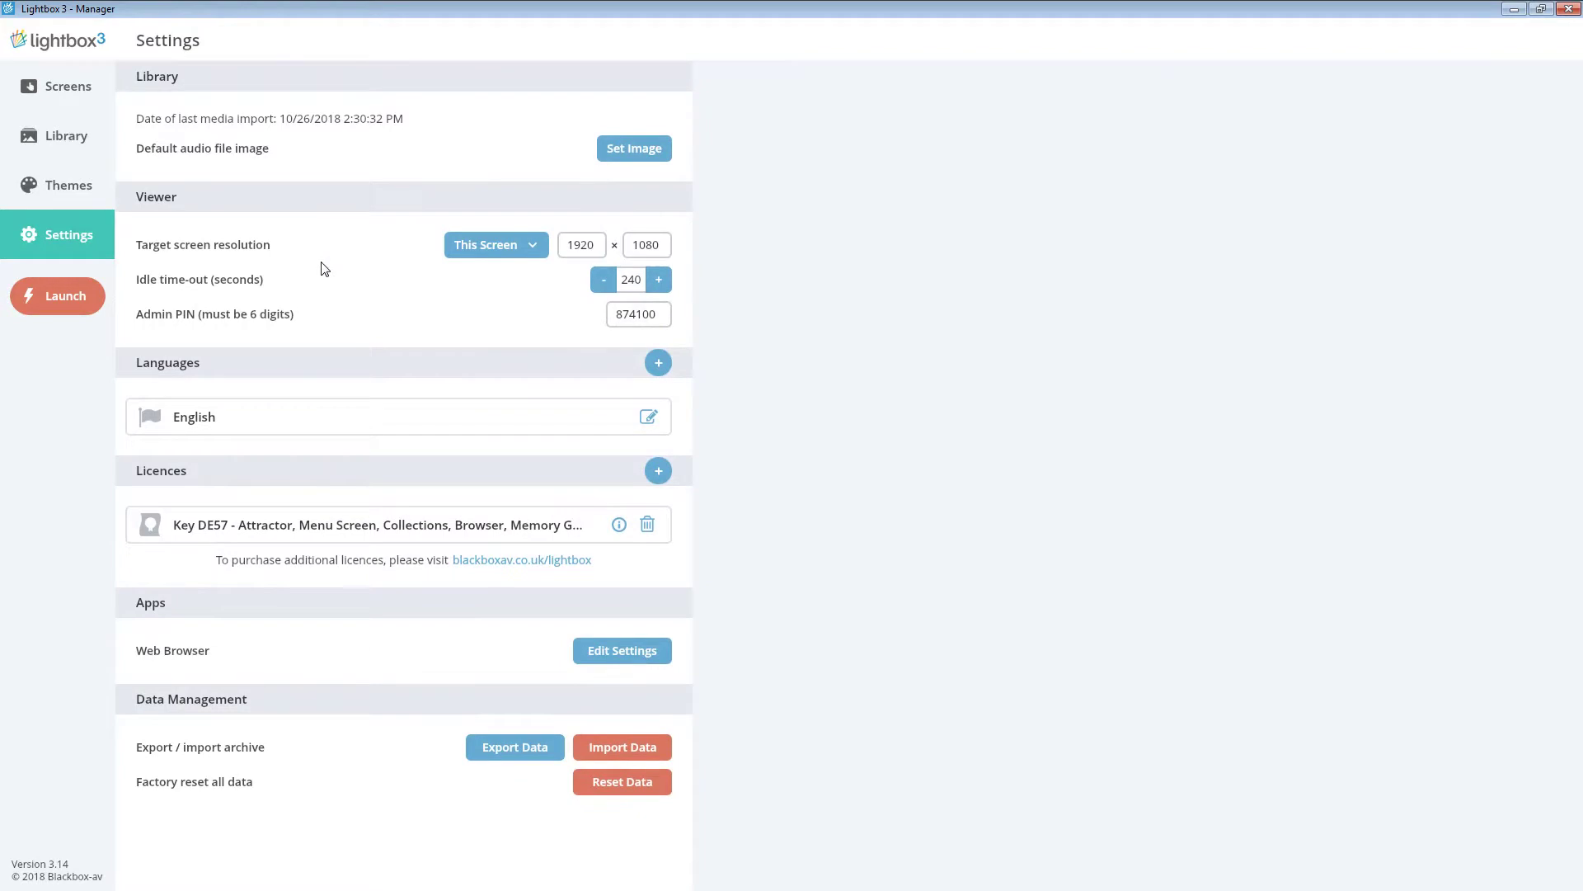
{"action": "left_click", "coordinate": [635, 315]}
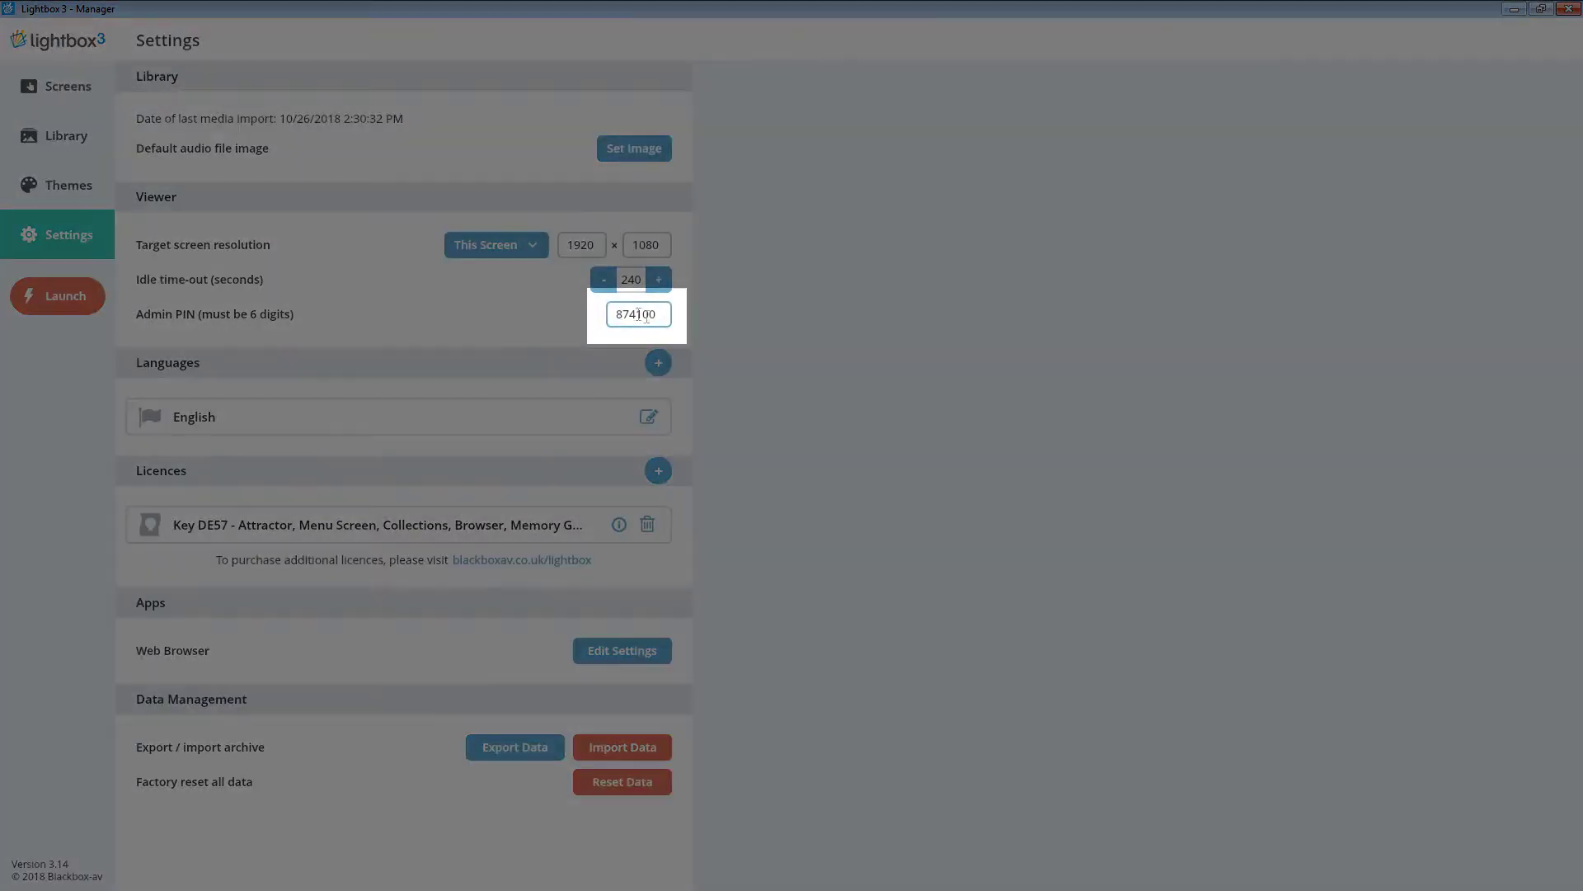
{"action": "left_click_drag", "start_coordinate": [659, 318], "coordinate": [613, 318]}
{"action": "type", "text": "1"}
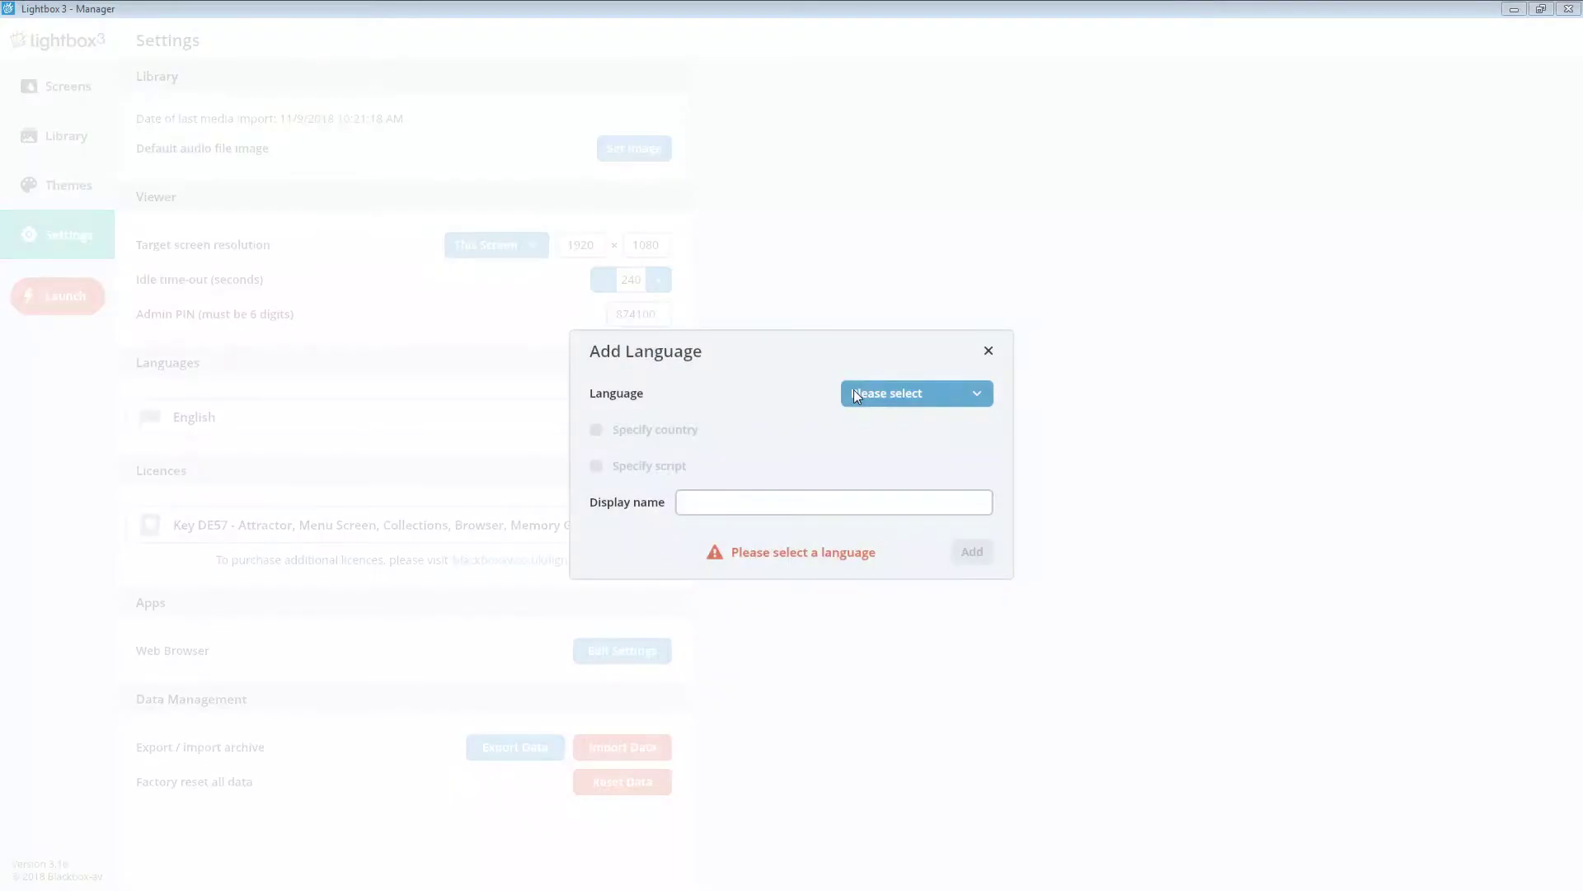
- Choose Welsh from the available languages and add it
{"action": "left_click", "coordinate": [853, 394]}
{"action": "scroll", "coordinate": [874, 495], "scroll_direction": "down", "scroll_amount": 3}
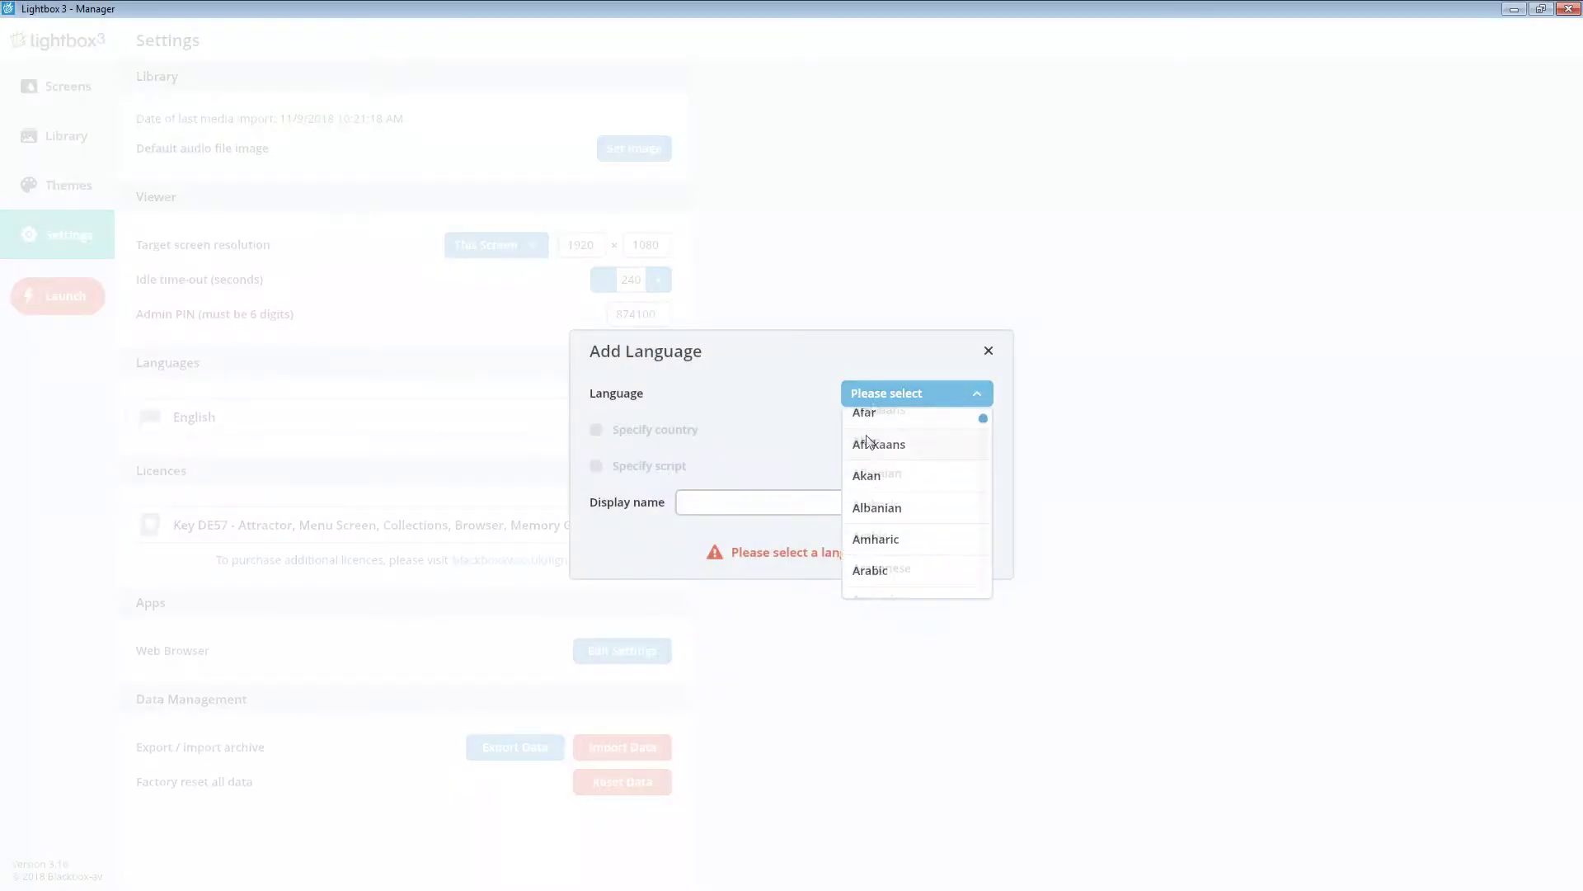
{"action": "left_click_drag", "start_coordinate": [983, 423], "coordinate": [992, 598]}
{"action": "scroll", "coordinate": [958, 577], "scroll_direction": "up", "scroll_amount": 2}
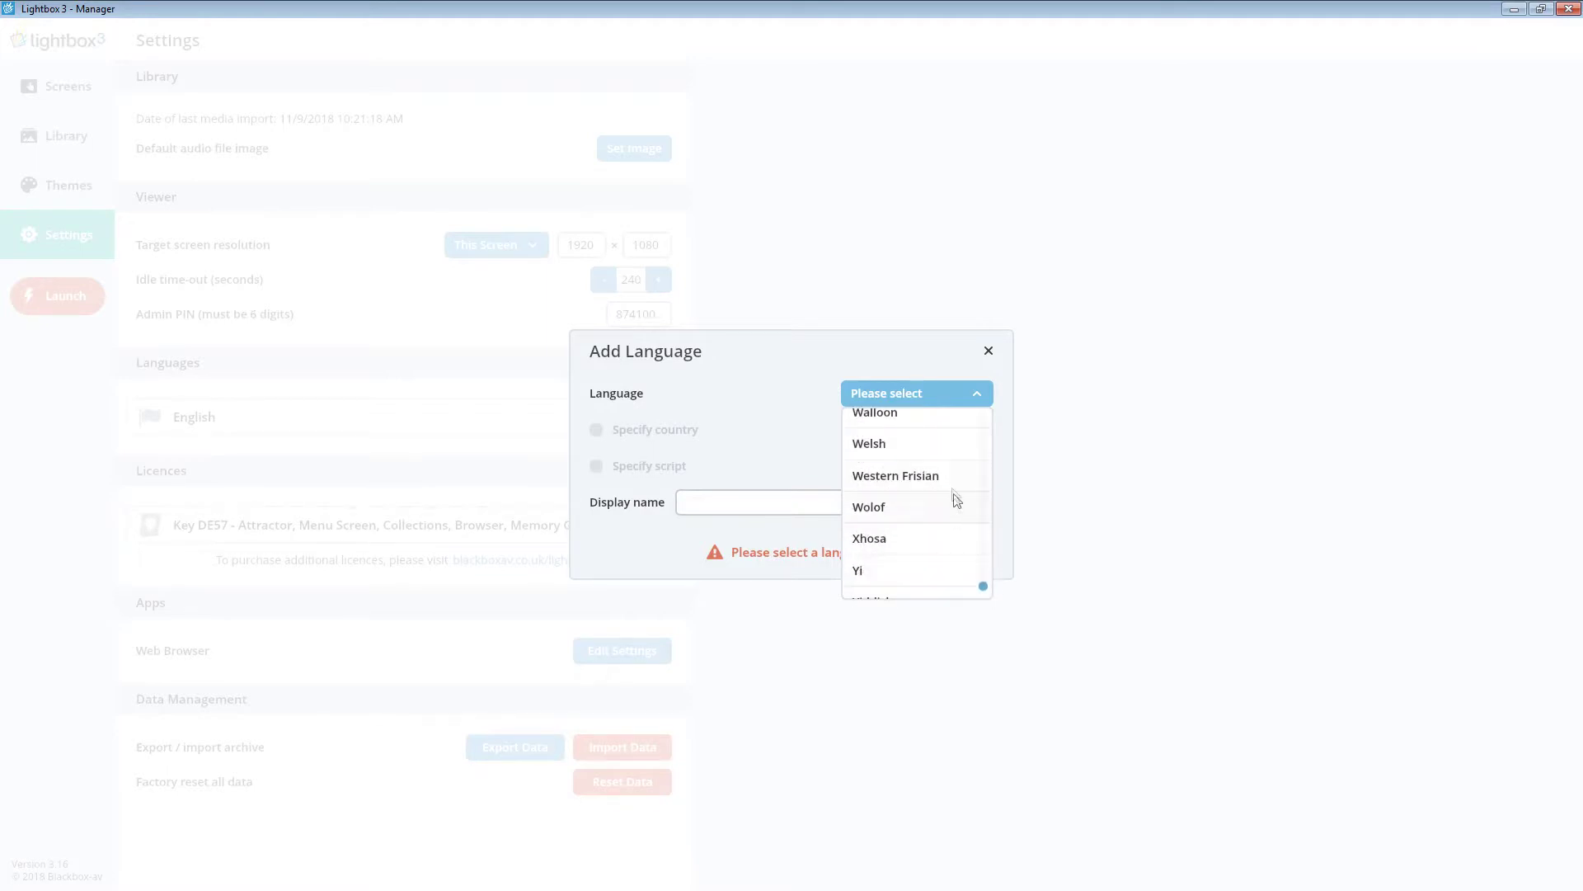
{"action": "left_click", "coordinate": [955, 455]}
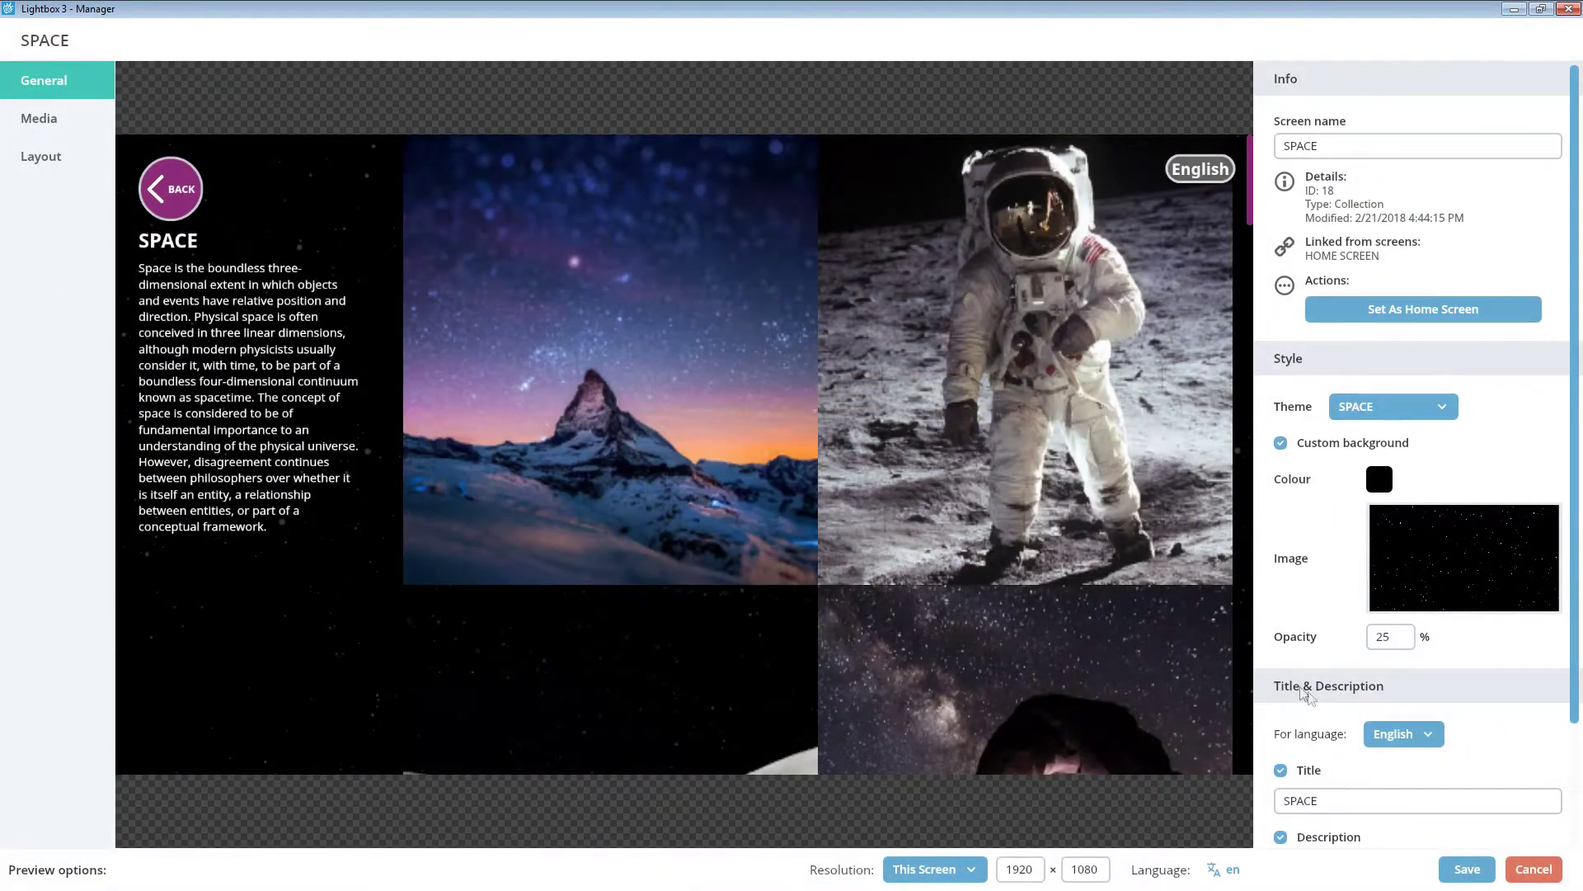
- Preview the SPACE screen in Welsh as 'Gofod', then switch back to English
{"action": "left_click", "coordinate": [1396, 734]}
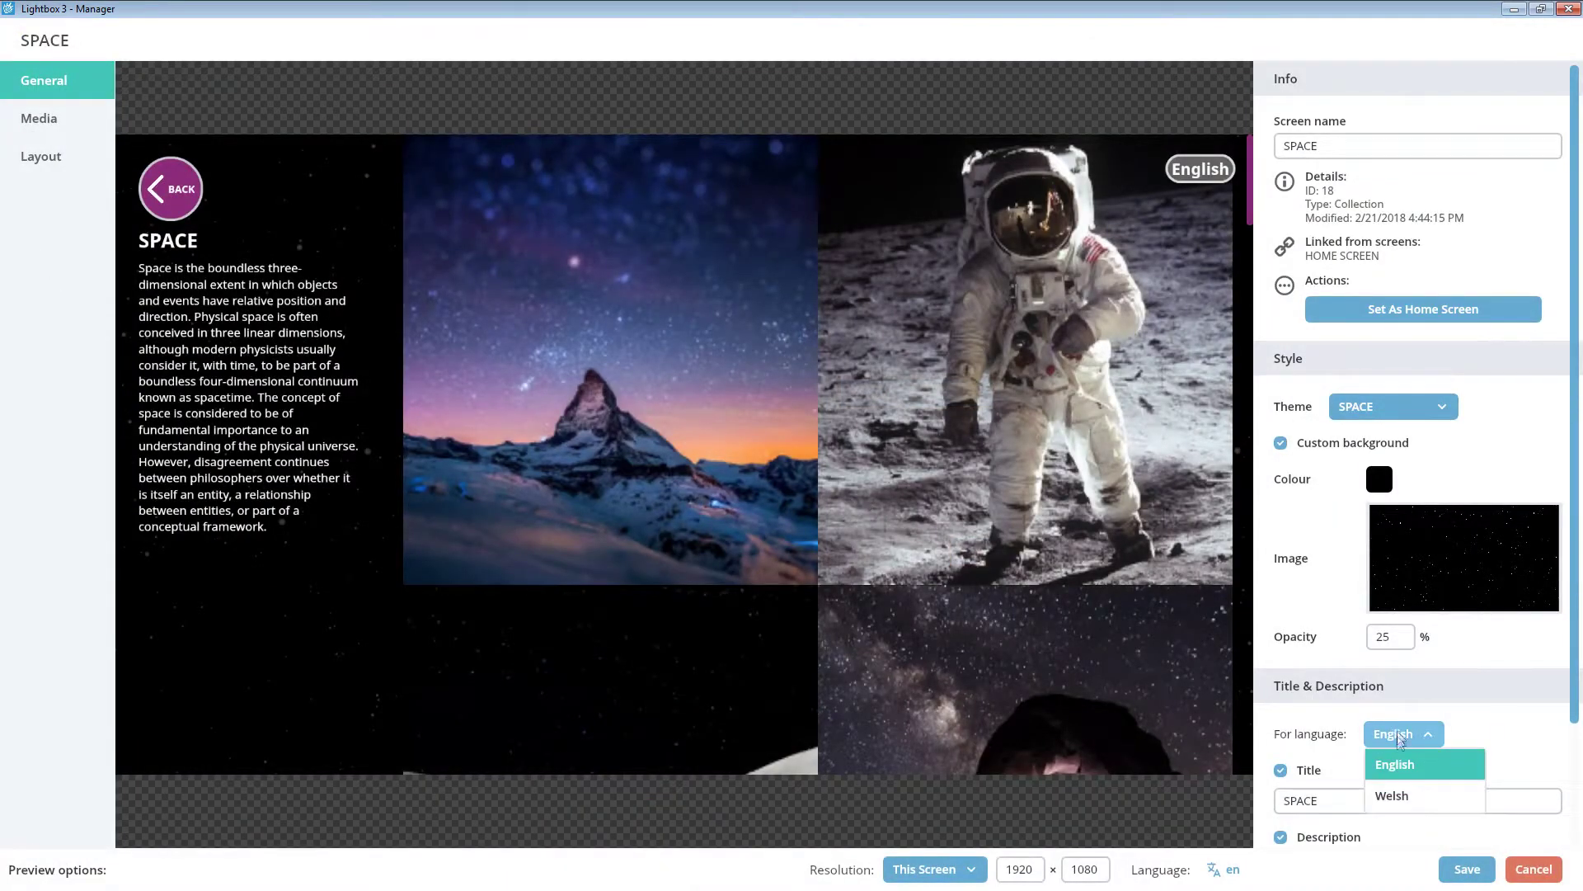
{"action": "left_click", "coordinate": [1390, 796]}
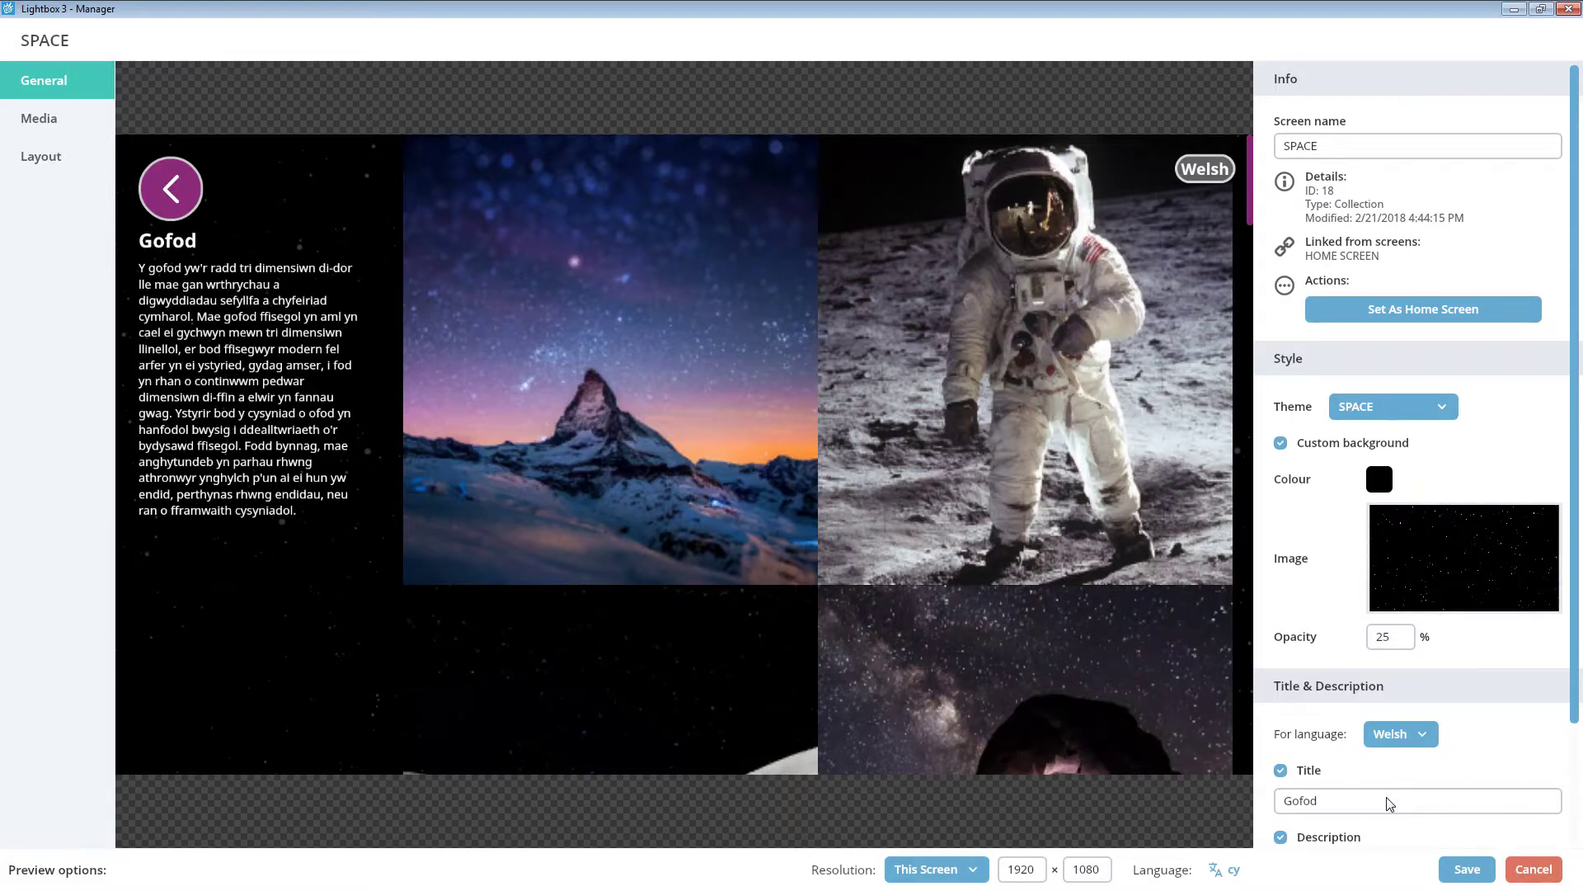
{"action": "left_click", "coordinate": [1400, 740]}
{"action": "left_click", "coordinate": [1399, 775]}
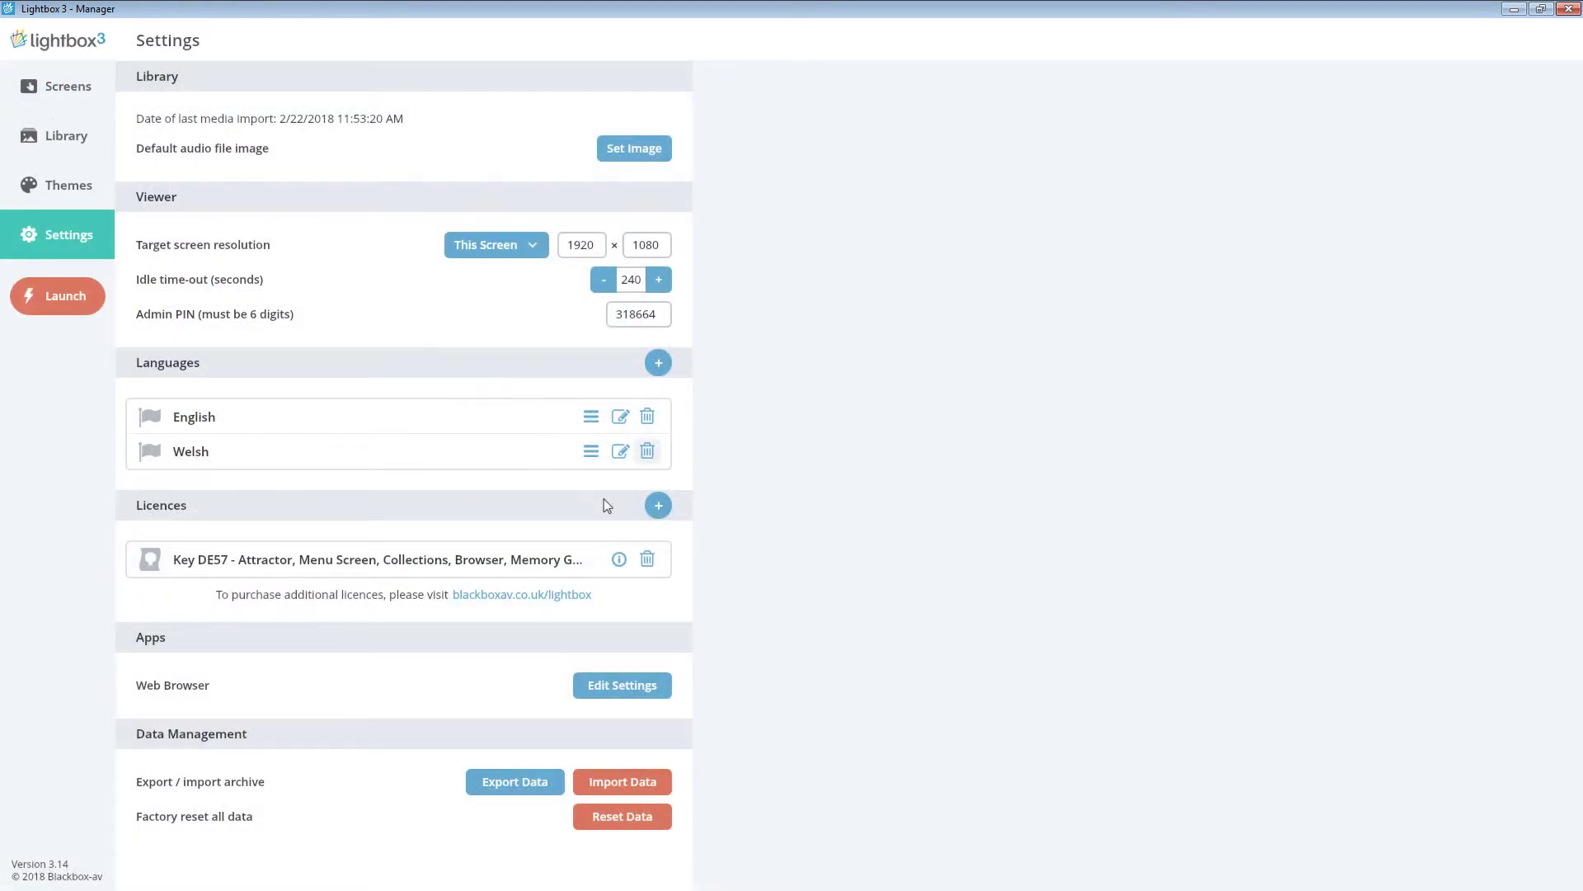
- Cancel the Add Licence form and keep the target resolution at This Screen
{"action": "left_click", "coordinate": [657, 507]}
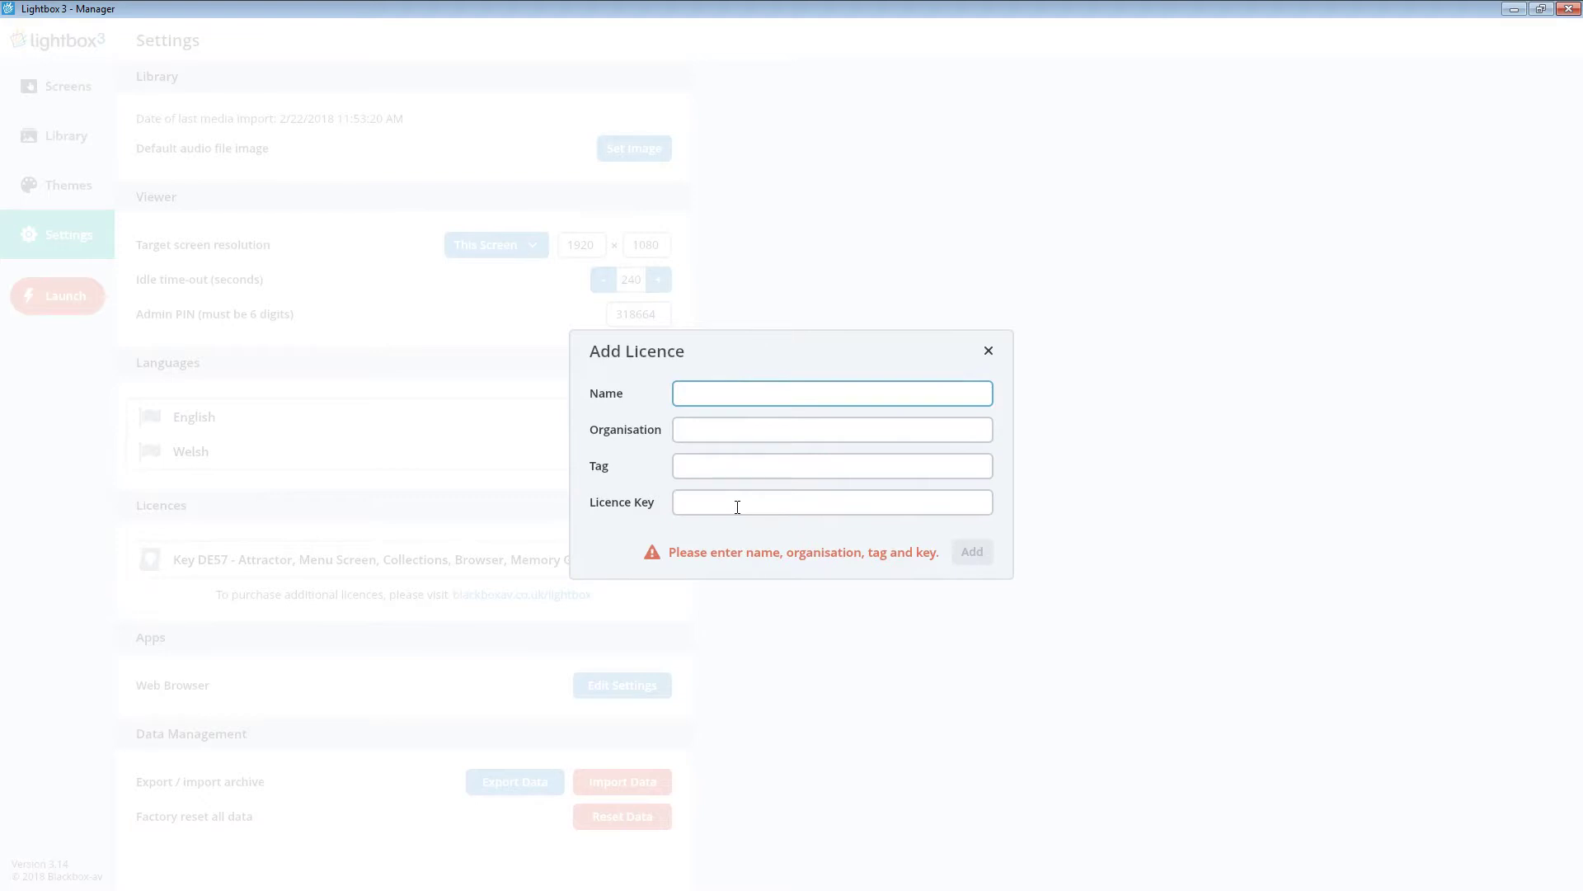
{"action": "left_click", "coordinate": [989, 352]}
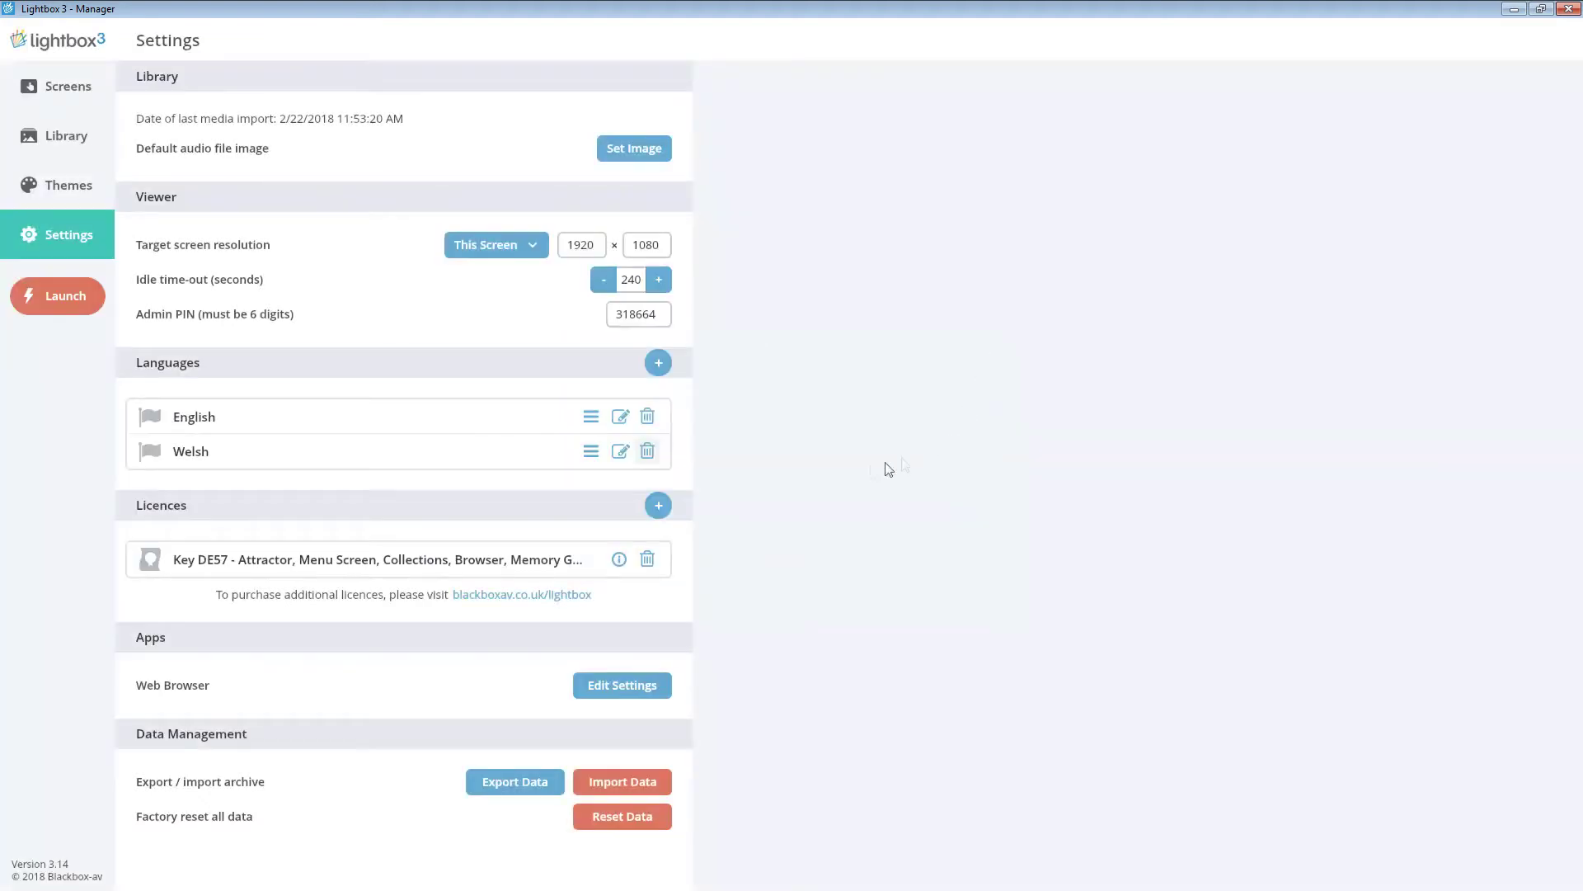
{"action": "left_click", "coordinate": [538, 246]}
{"action": "scroll", "coordinate": [561, 396], "scroll_direction": "down", "scroll_amount": 2}
{"action": "scroll", "coordinate": [568, 371], "scroll_direction": "up", "scroll_amount": 2}
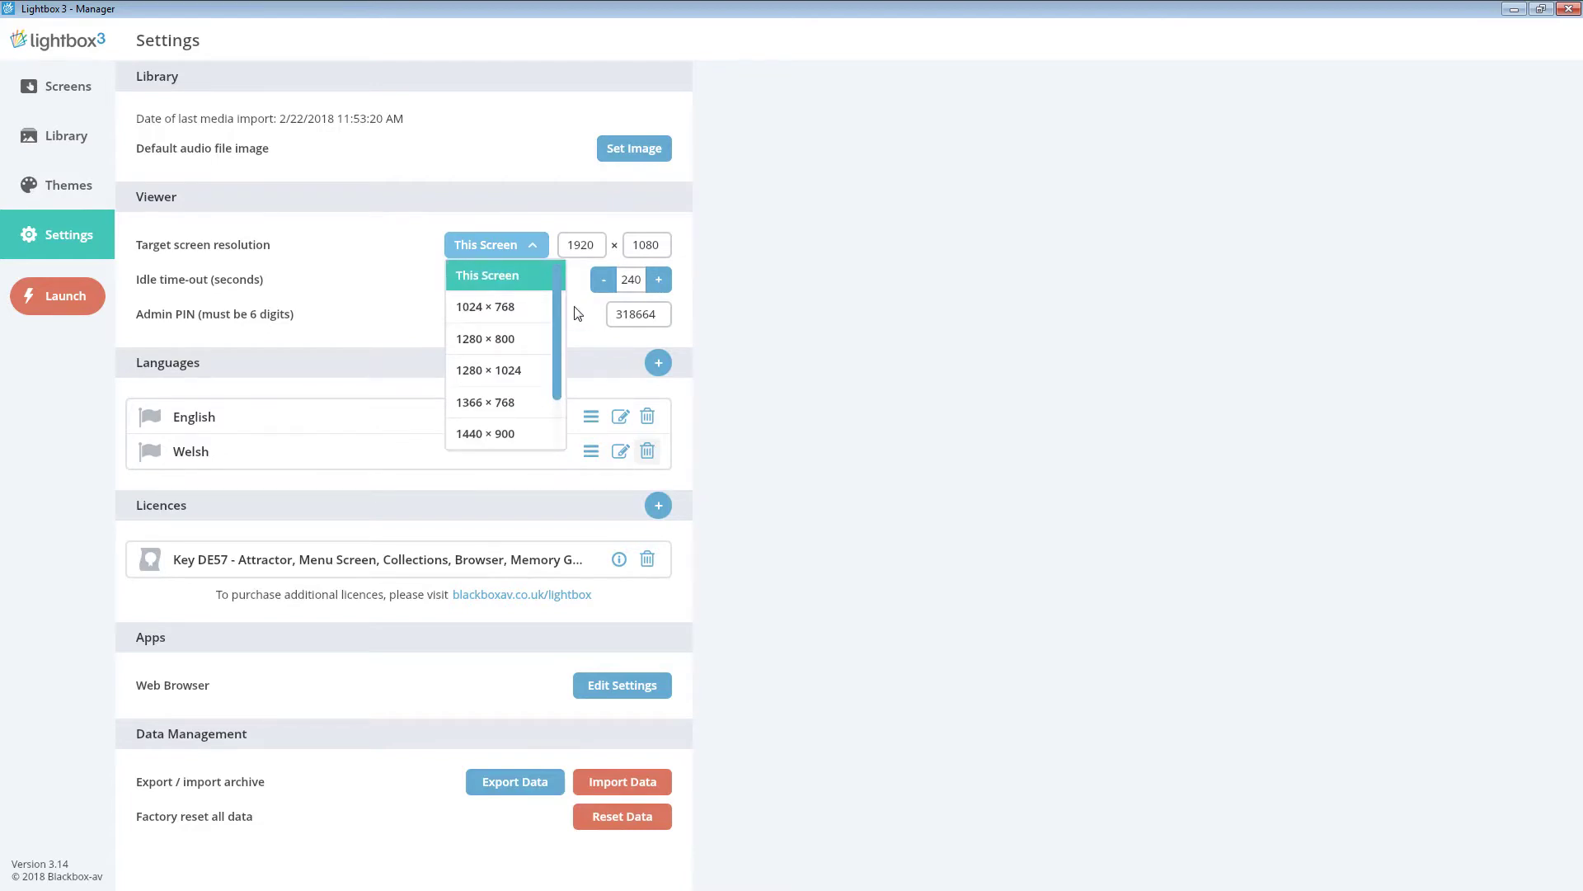
{"action": "scroll", "coordinate": [568, 396], "scroll_direction": "down", "scroll_amount": 2}
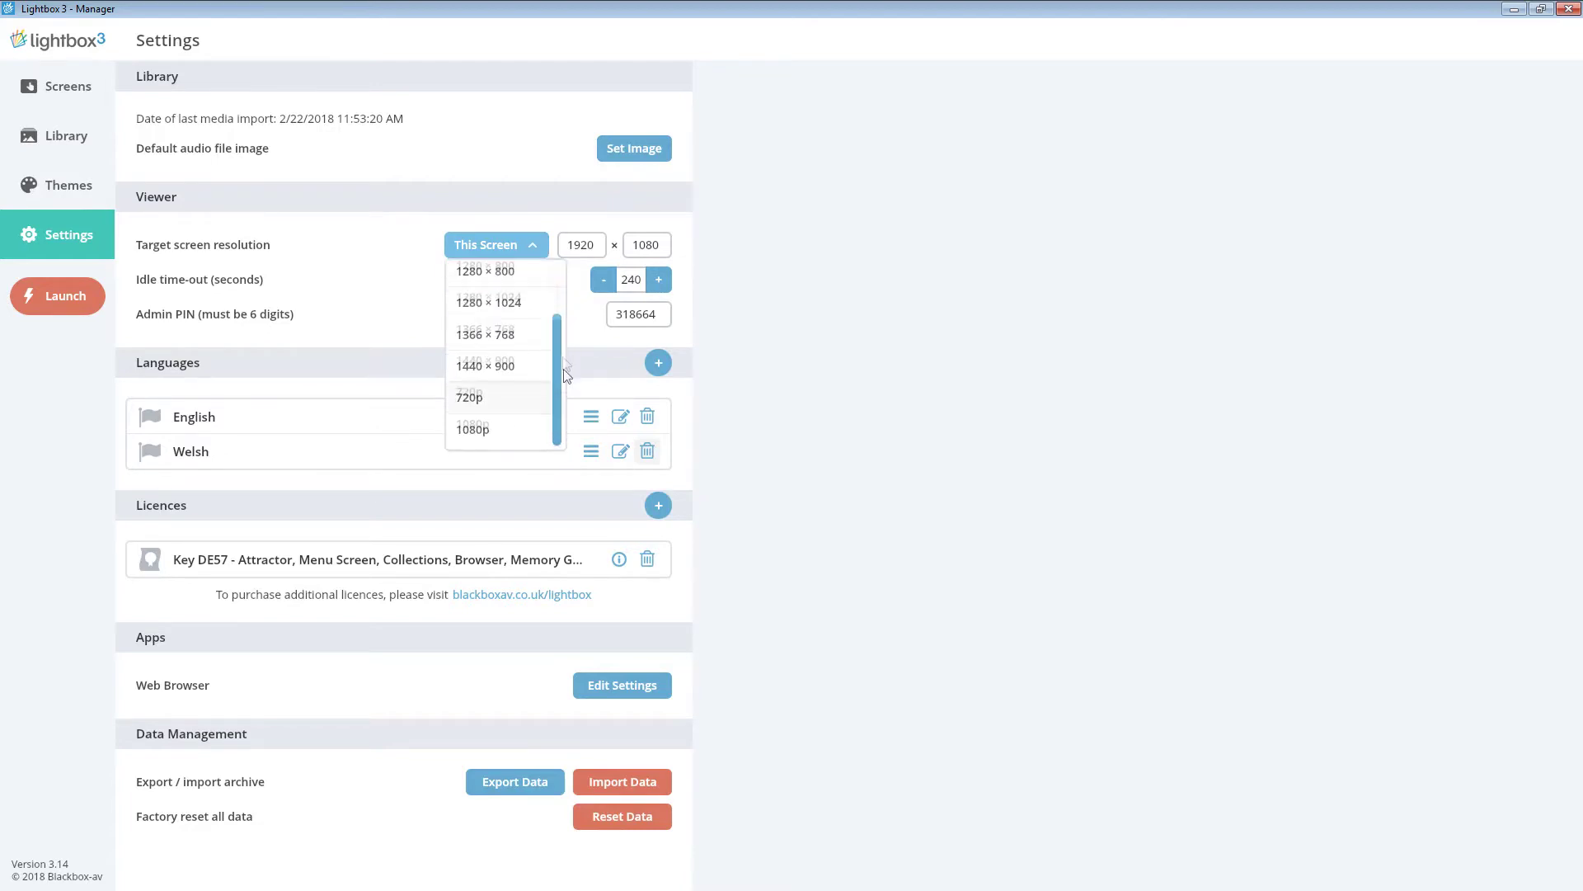
{"action": "left_click", "coordinate": [532, 244]}
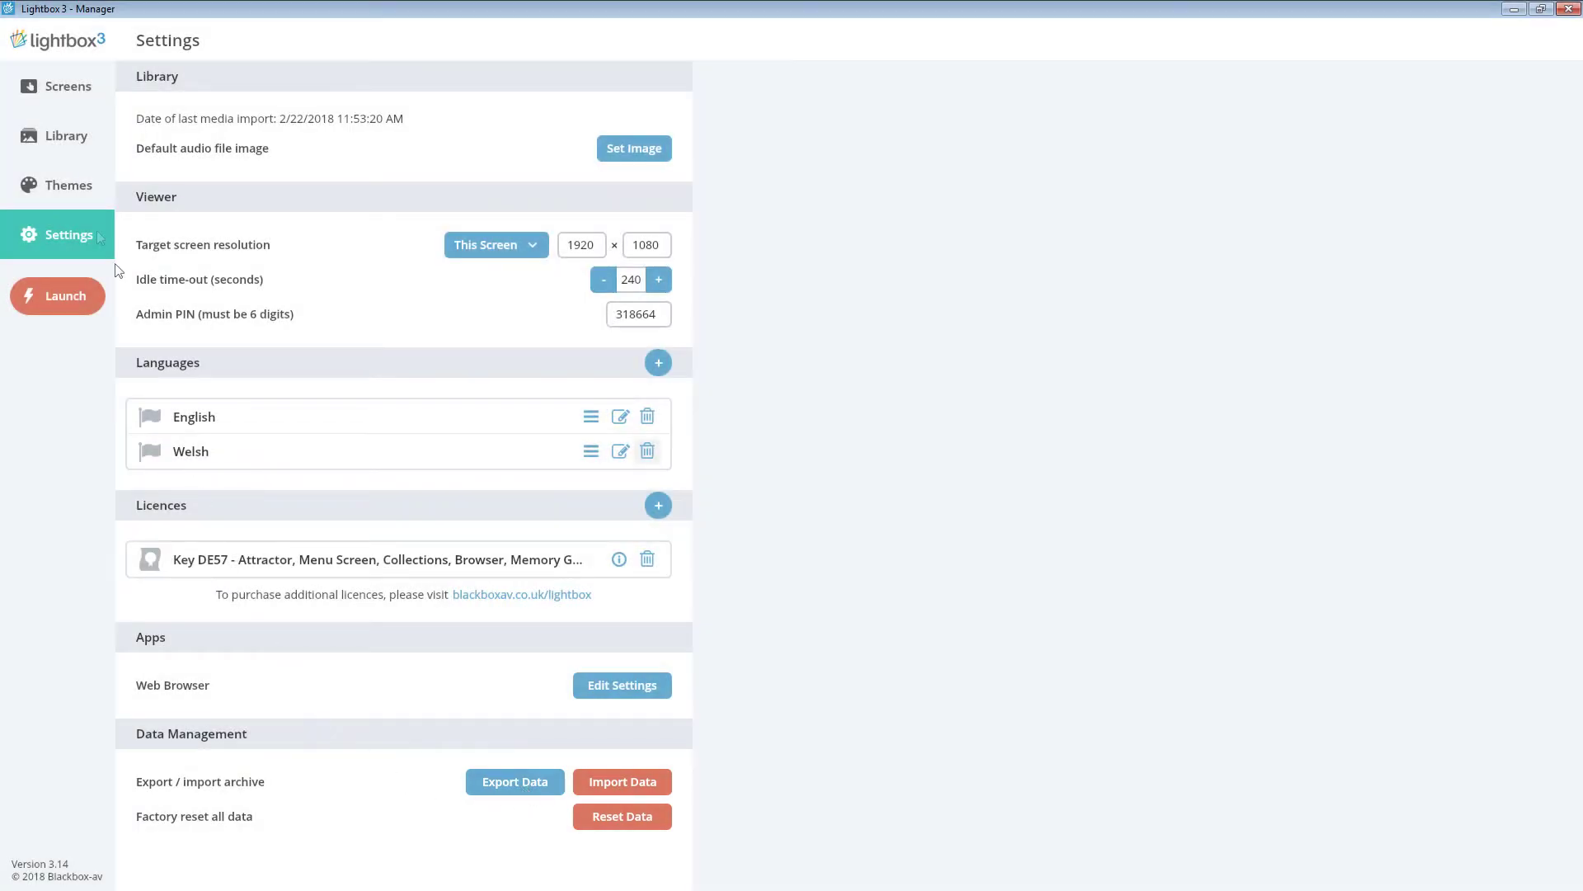
- From the Screens list, launch the kiosk presentation and confirm
{"action": "left_click", "coordinate": [47, 92]}
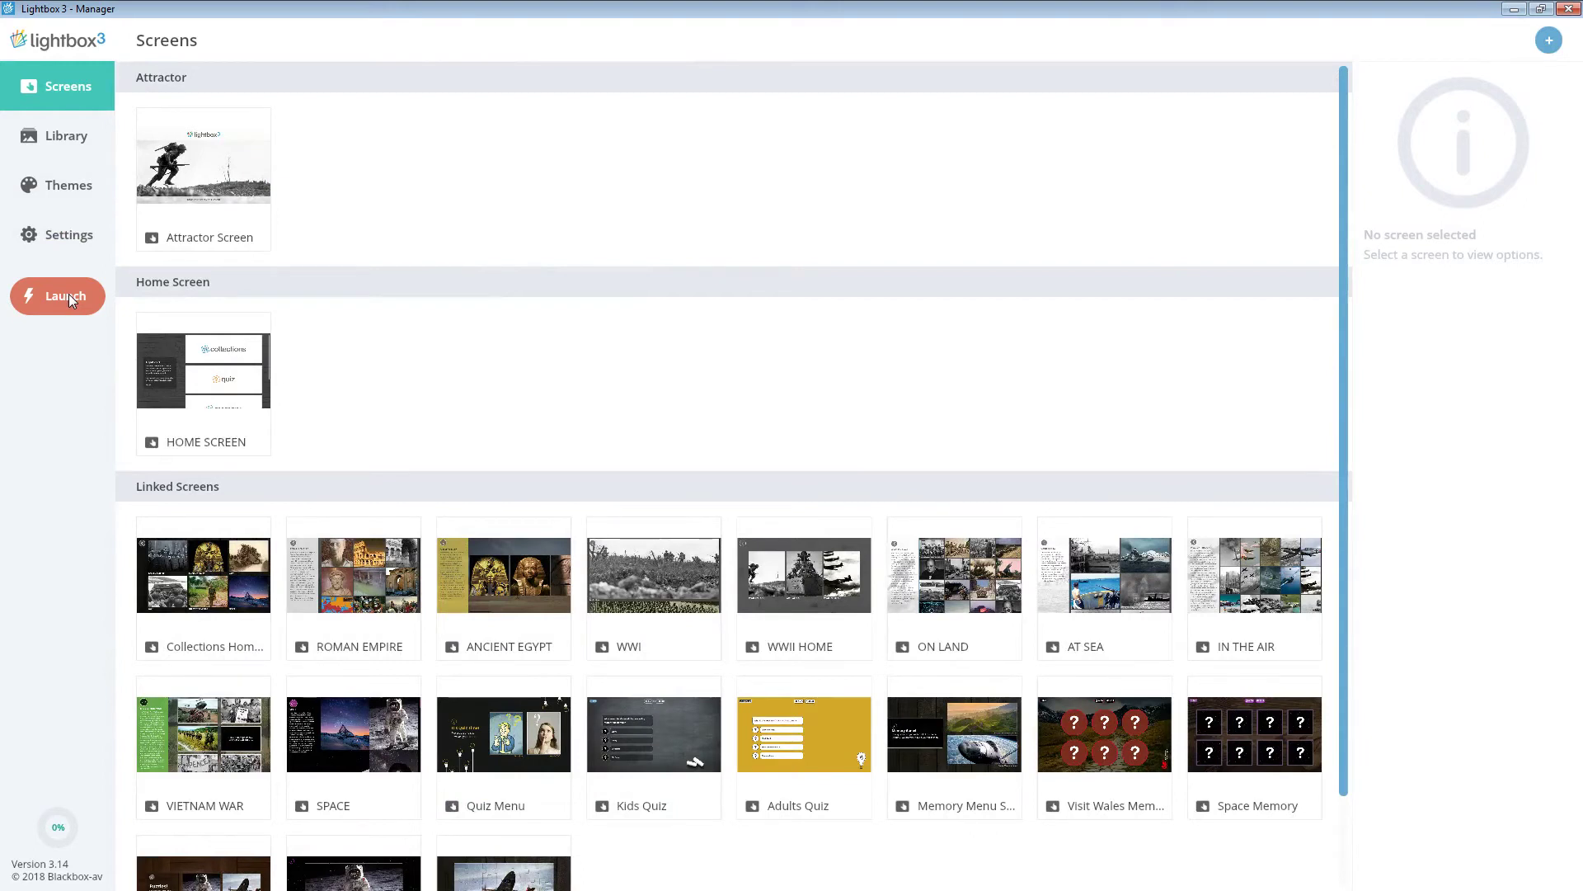
{"action": "left_click", "coordinate": [67, 295]}
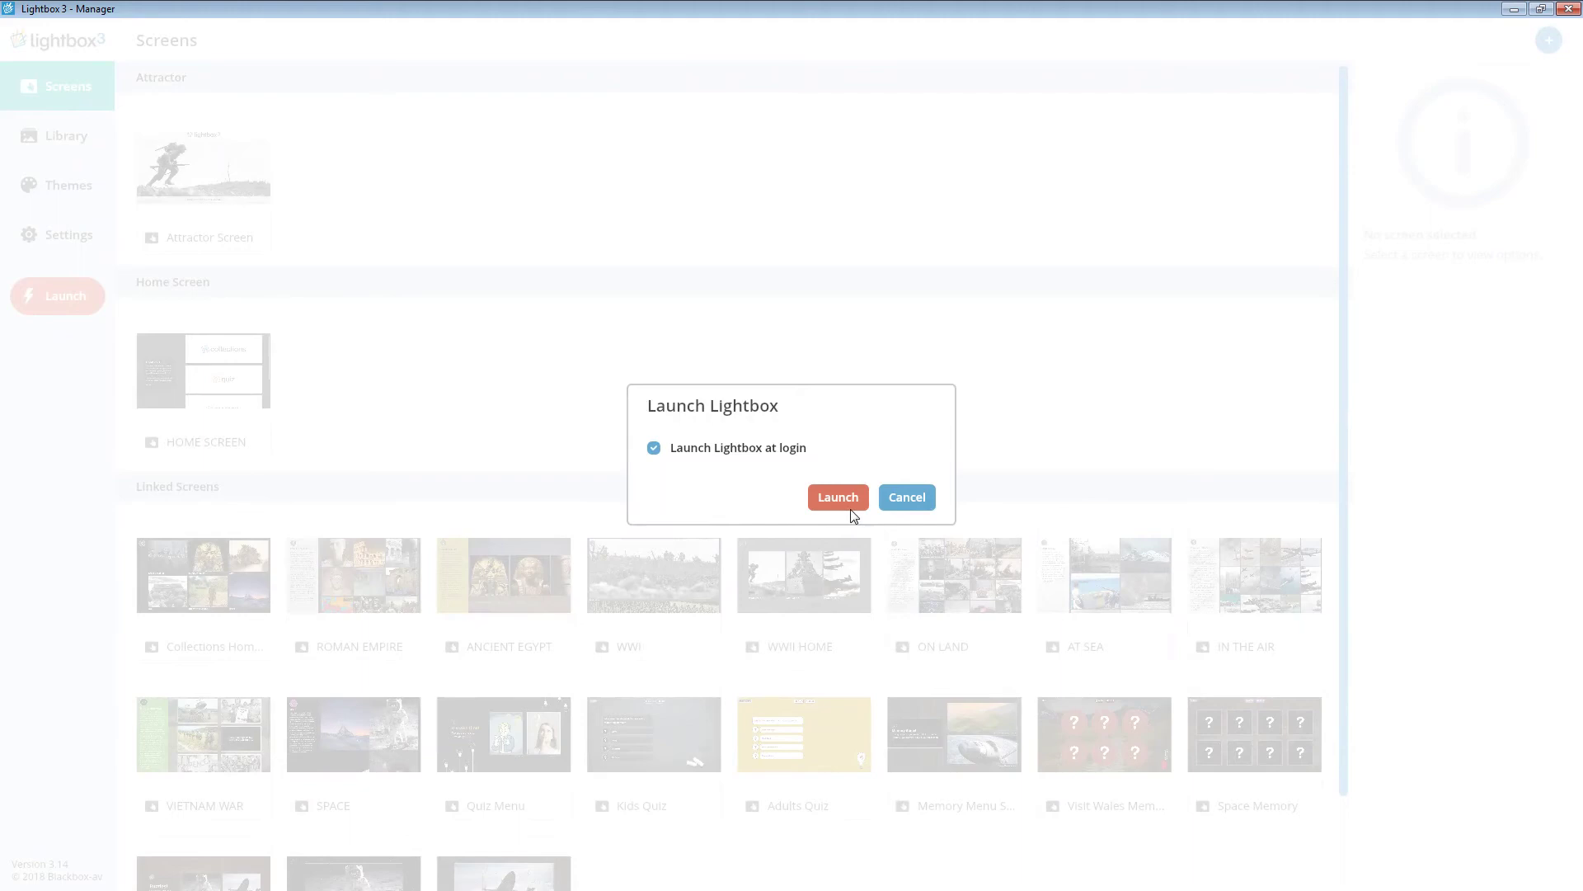
{"action": "left_click", "coordinate": [850, 505]}
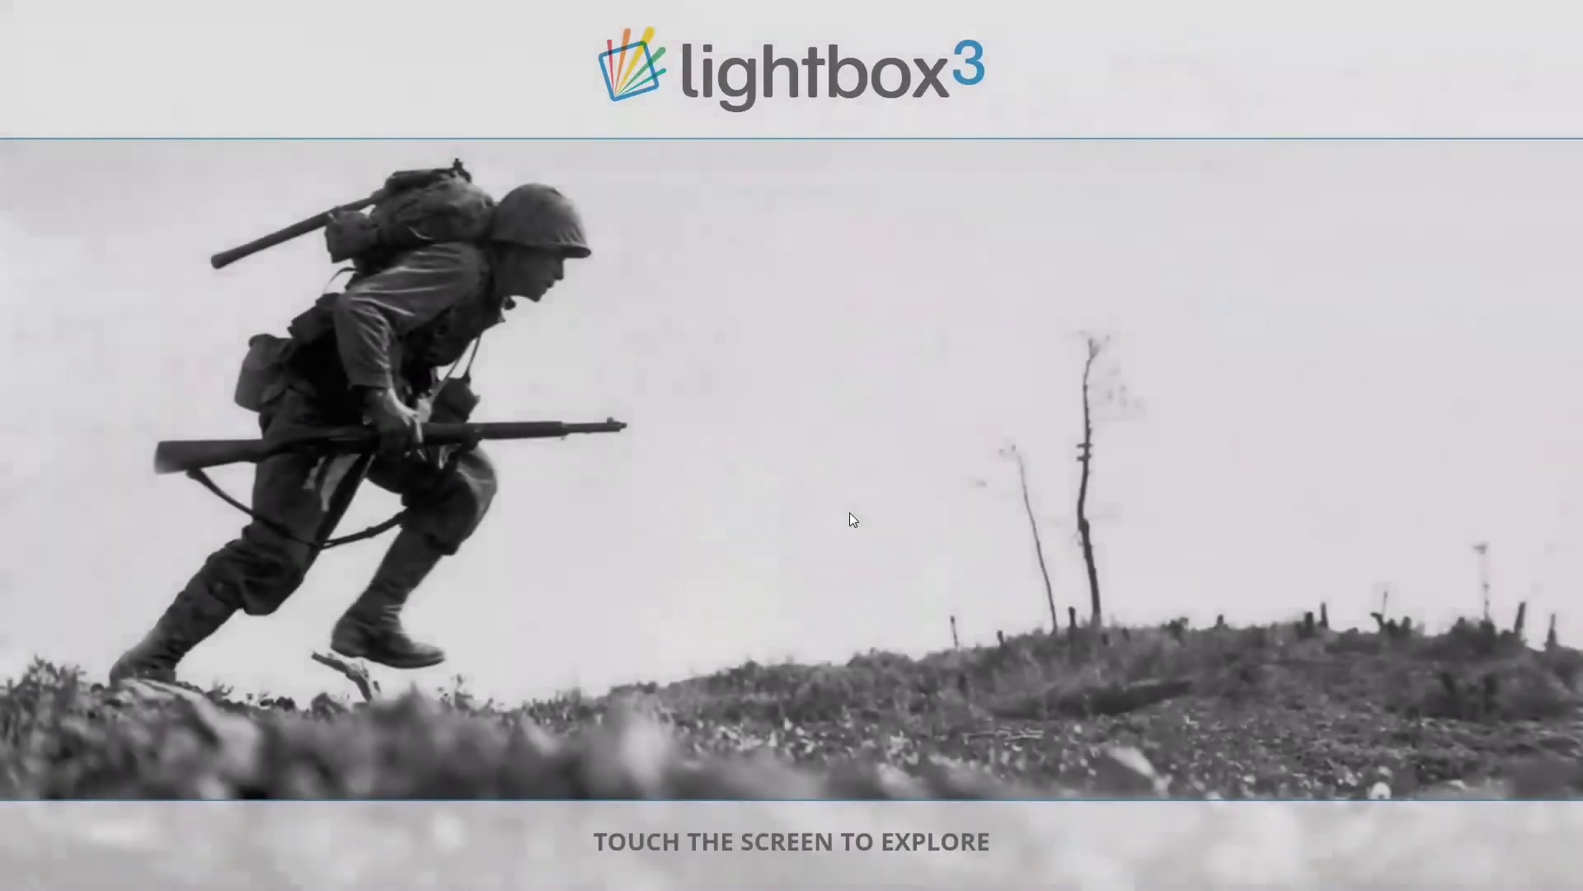